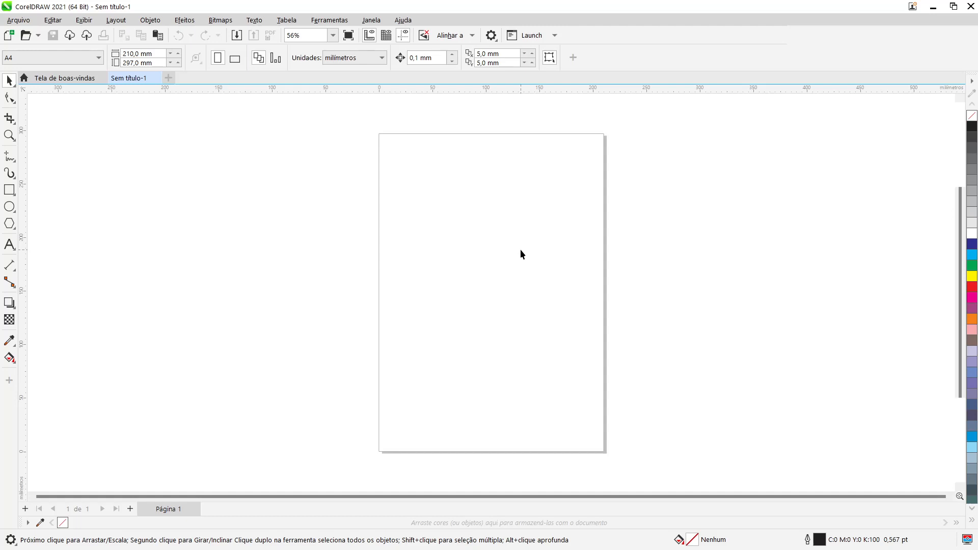
# - Switch the A4 page to landscape orientation and fit the whole page in view
pyautogui.click(235, 59)
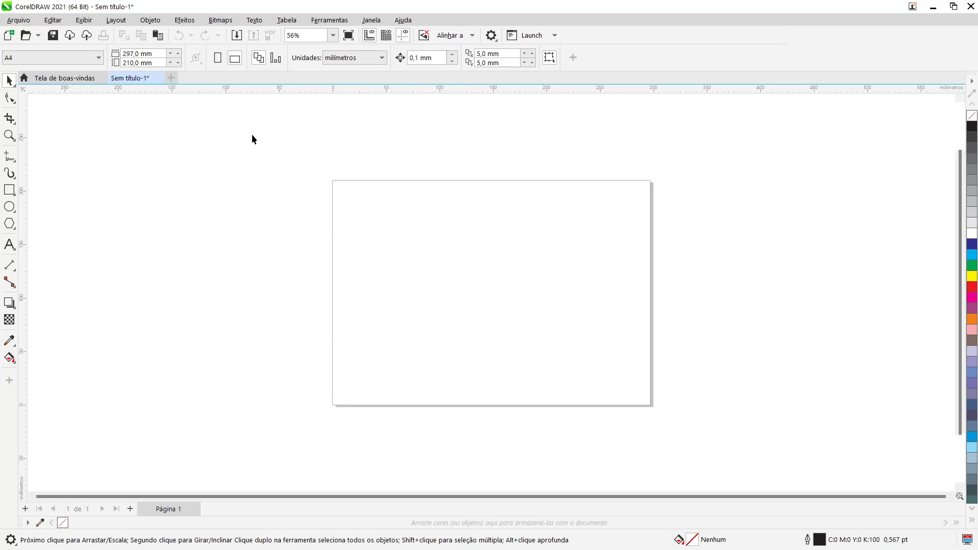
pyautogui.hotkey('shift', 'F4')
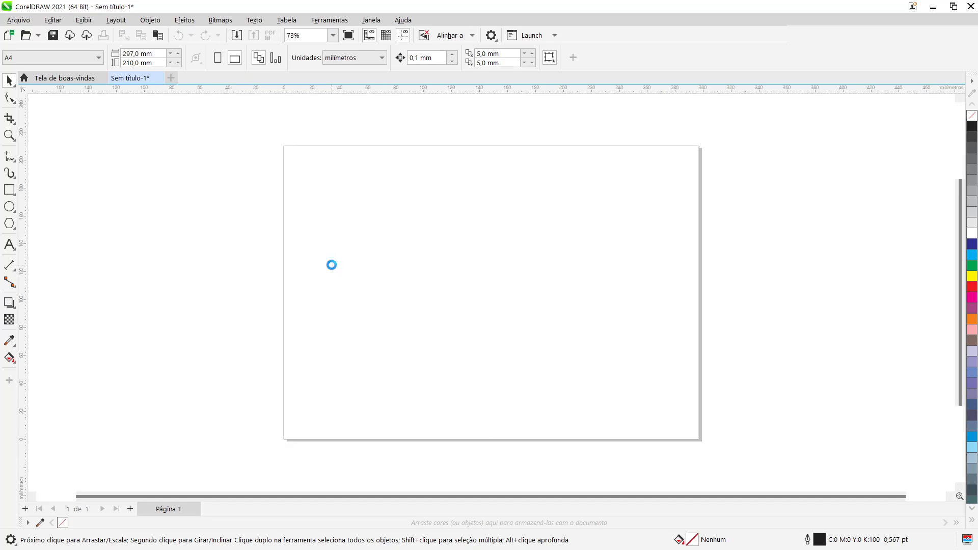
pyautogui.press('z')
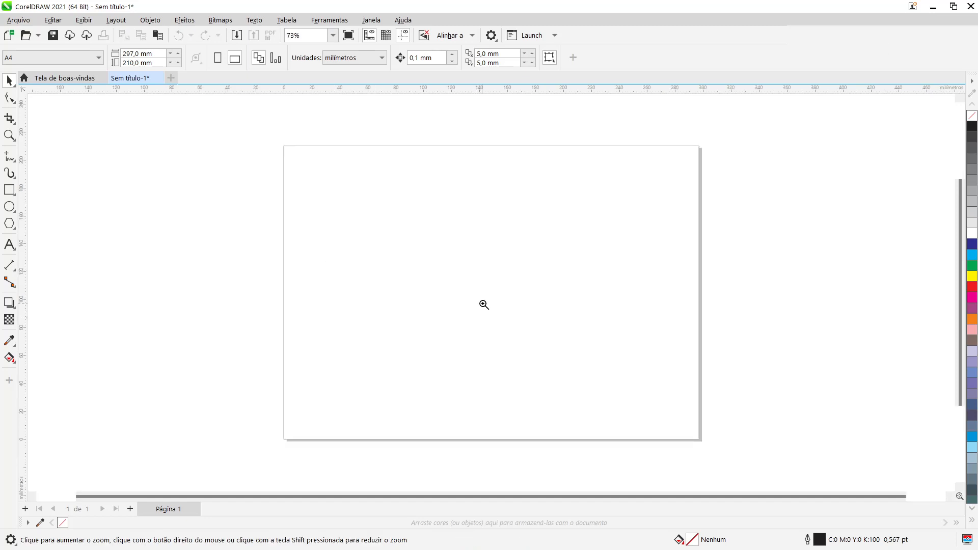
pyautogui.click(493, 299)
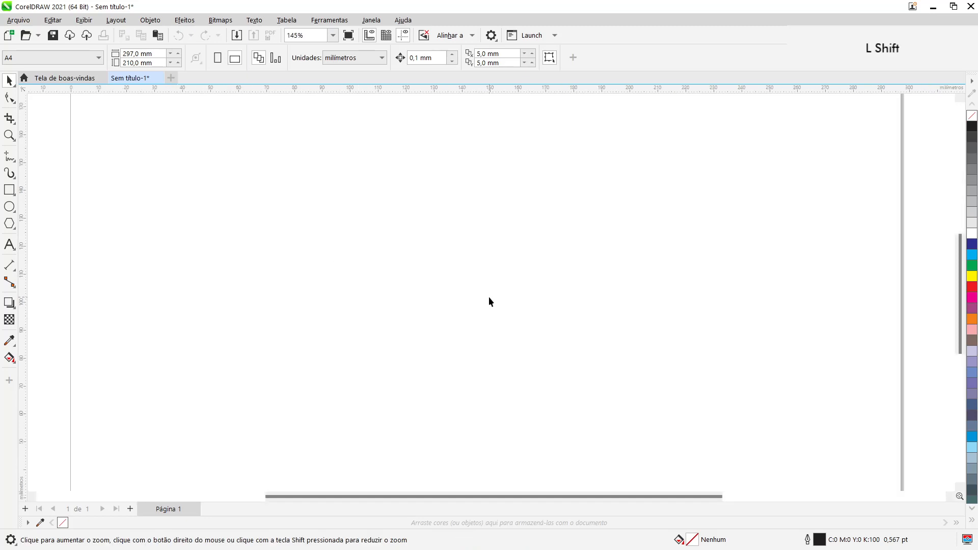
pyautogui.keyDown('shift'); pyautogui.click(488, 296); pyautogui.keyUp('shift')
pyautogui.press('space')
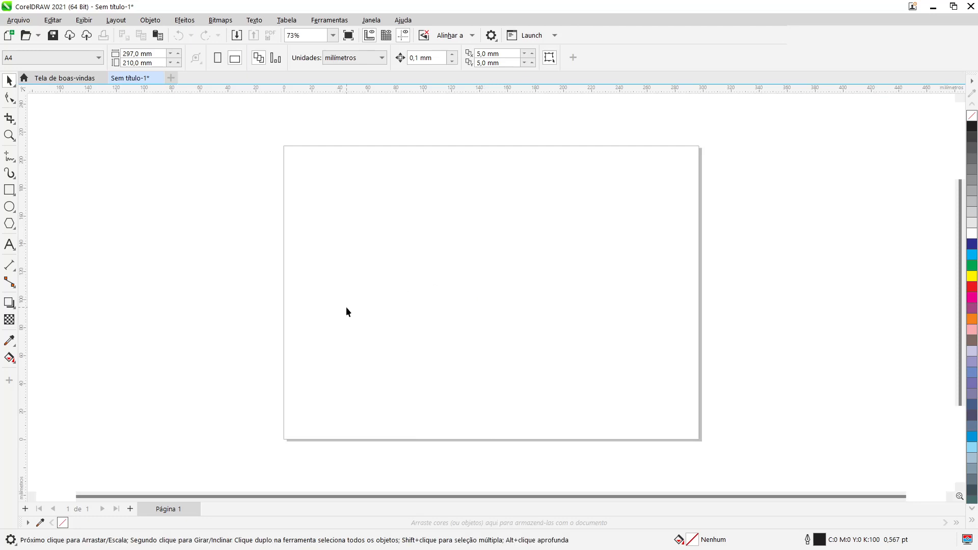
# - Create a page-sized rectangle and a half-height copy of it, 297 × 105 mm, covering the lower half of the page
pyautogui.doubleClick(9, 190)
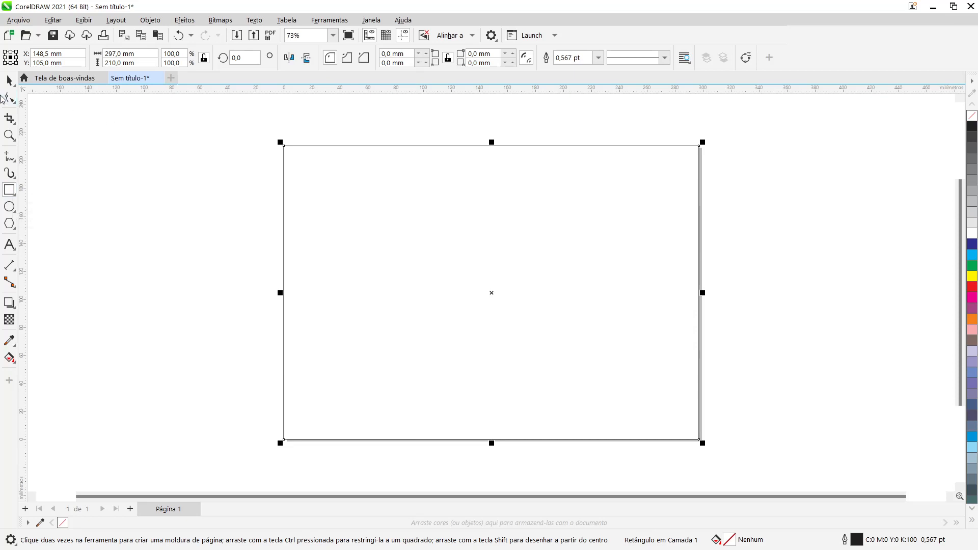
pyautogui.click(9, 81)
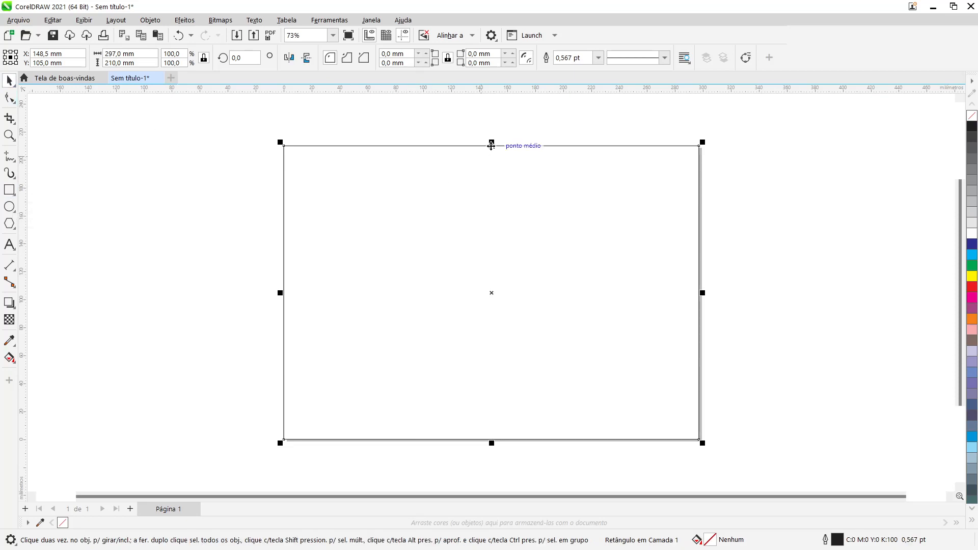
pyautogui.moveTo(491, 144); pyautogui.dragTo(699, 292)
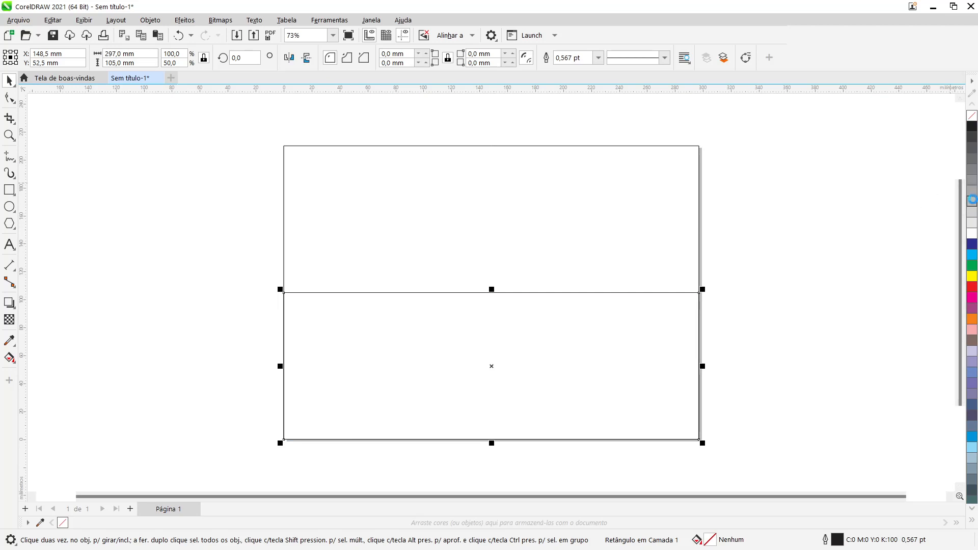
# - Fill the lower half rectangle with 30% black and the full-page rectangle with 10% black
pyautogui.click(973, 202)
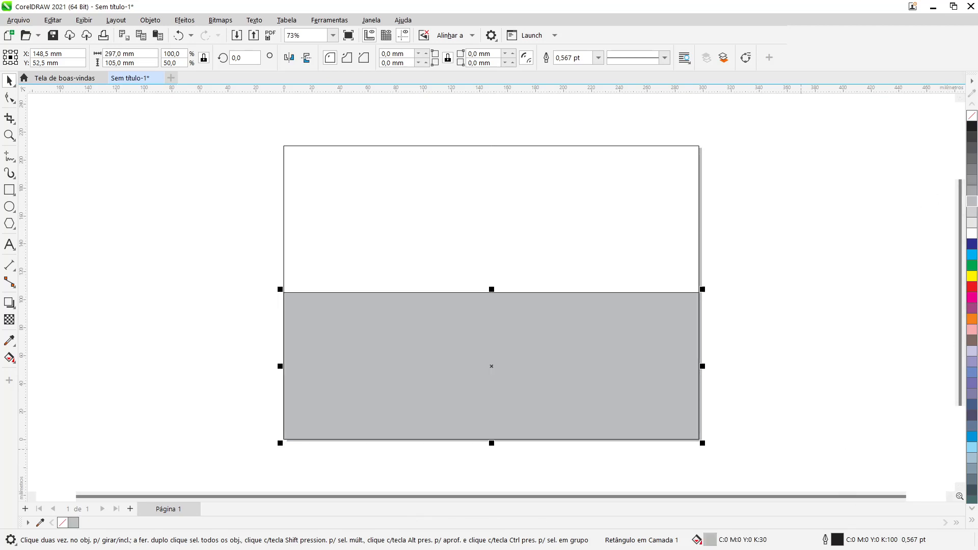
pyautogui.click(558, 206)
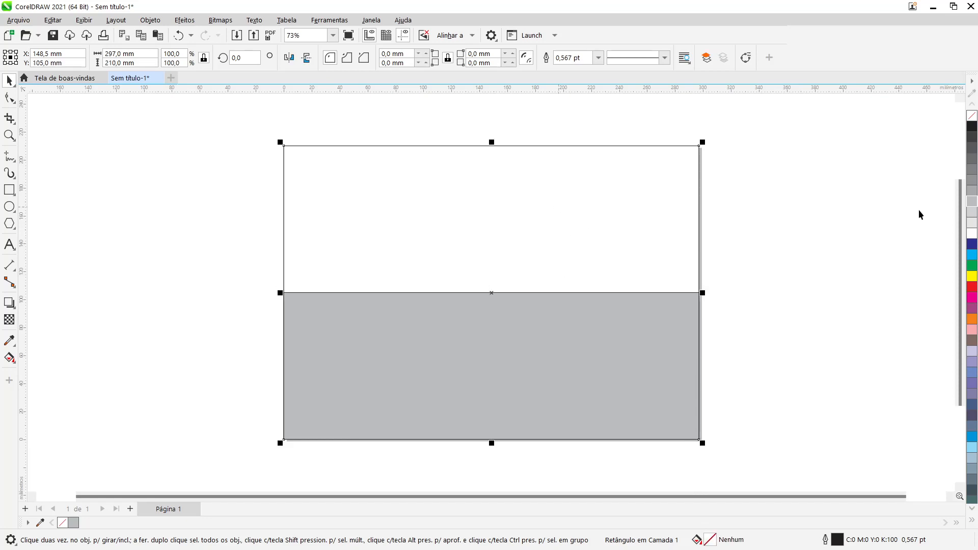
pyautogui.click(972, 222)
# - Remove the outline from both background rectangles
pyautogui.click(772, 144)
pyautogui.moveTo(771, 115); pyautogui.dragTo(256, 451)
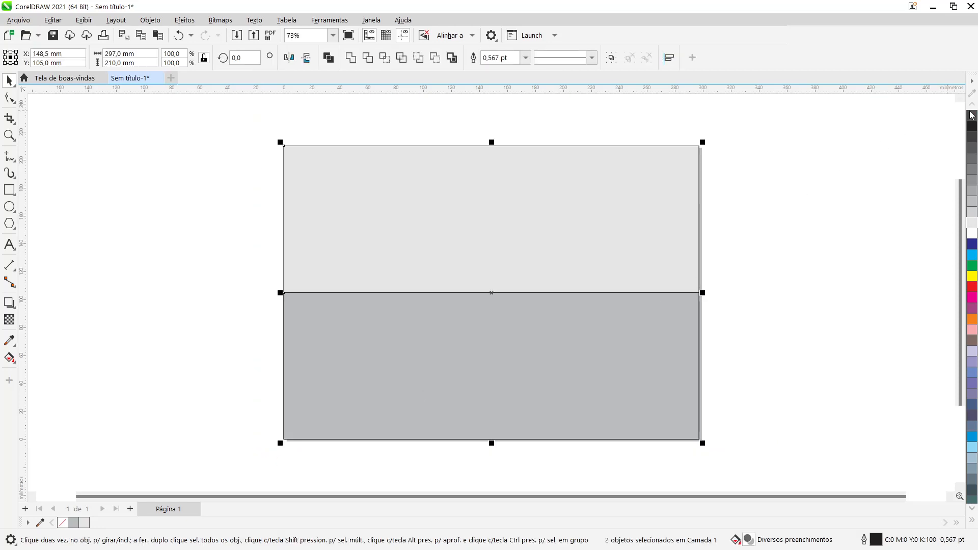
pyautogui.click(759, 275)
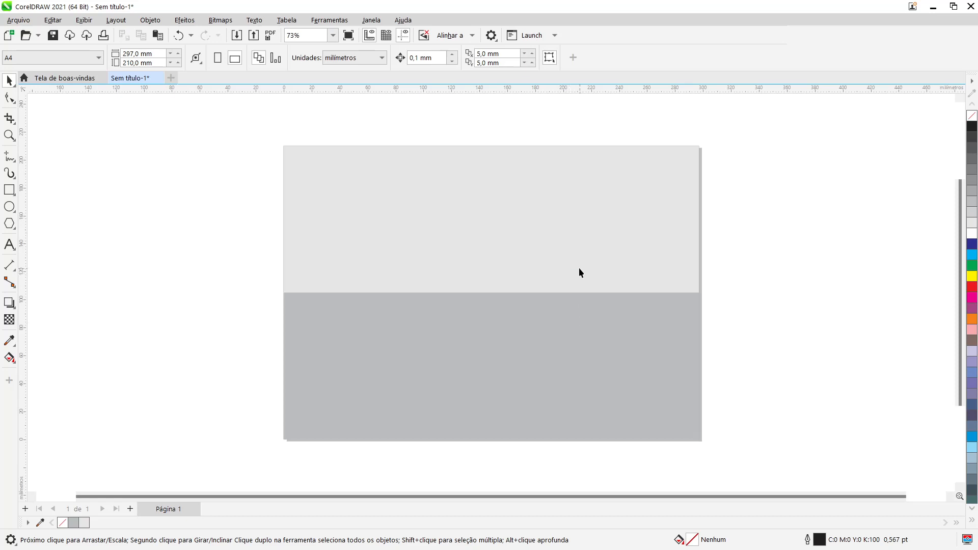
# - Lock both background rectangles in place
pyautogui.rightClick(556, 239)
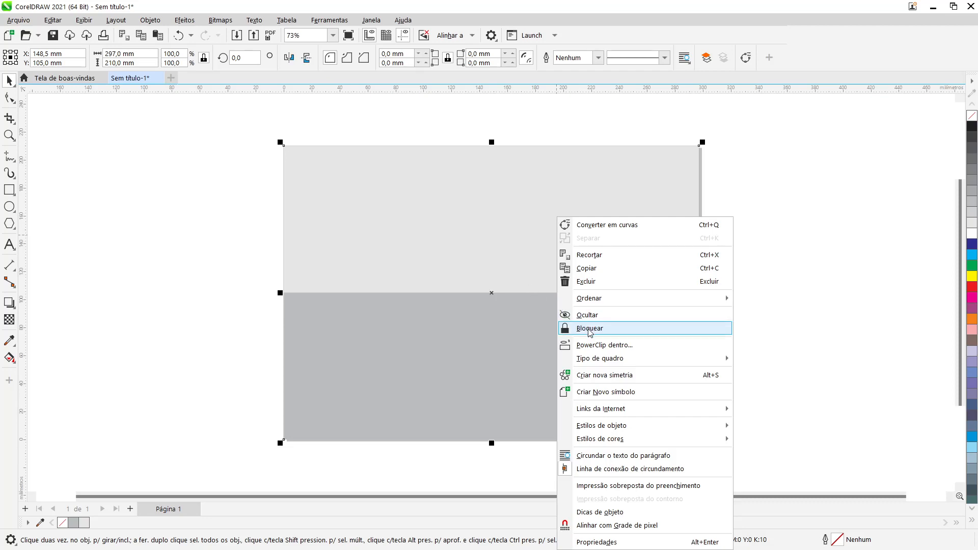
pyautogui.click(590, 330)
pyautogui.click(585, 329)
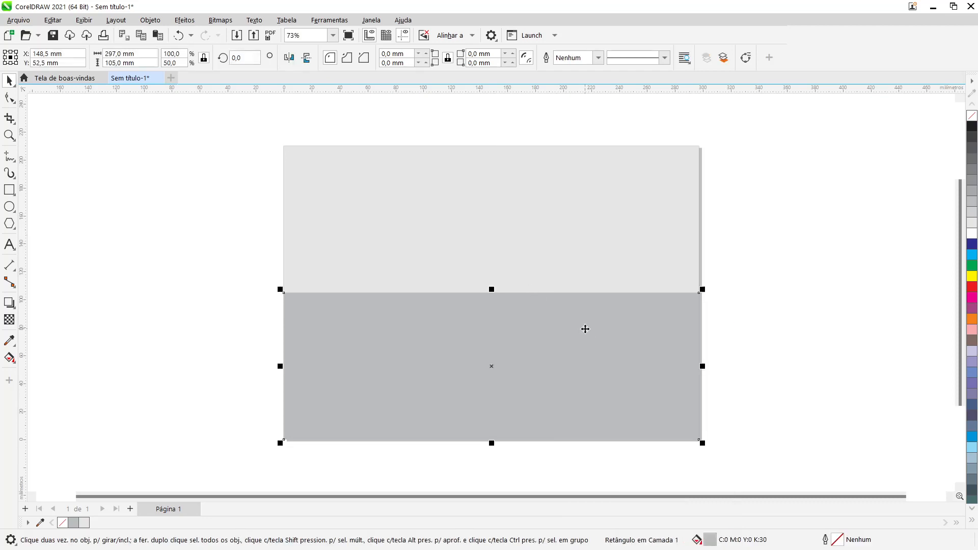
pyautogui.rightClick(585, 329)
pyautogui.click(615, 330)
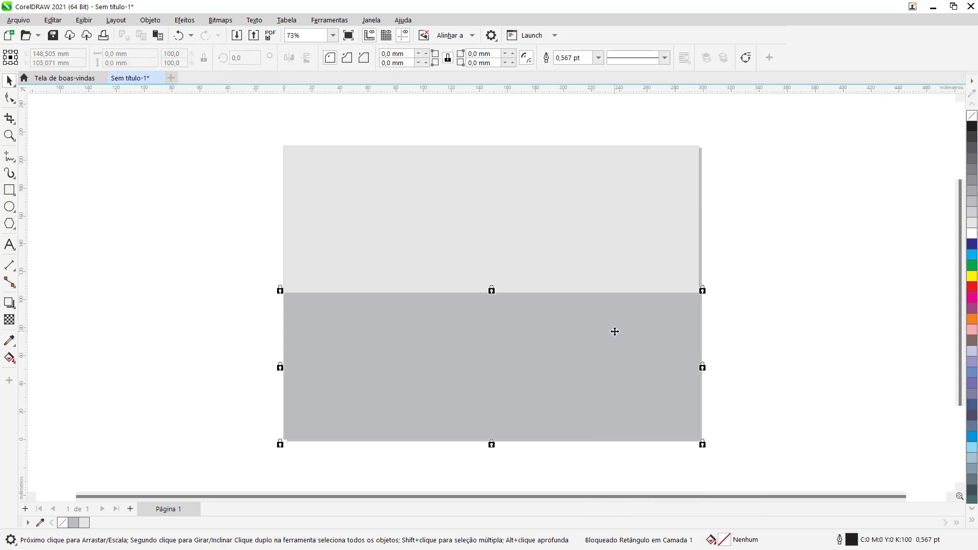
pyautogui.click(747, 255)
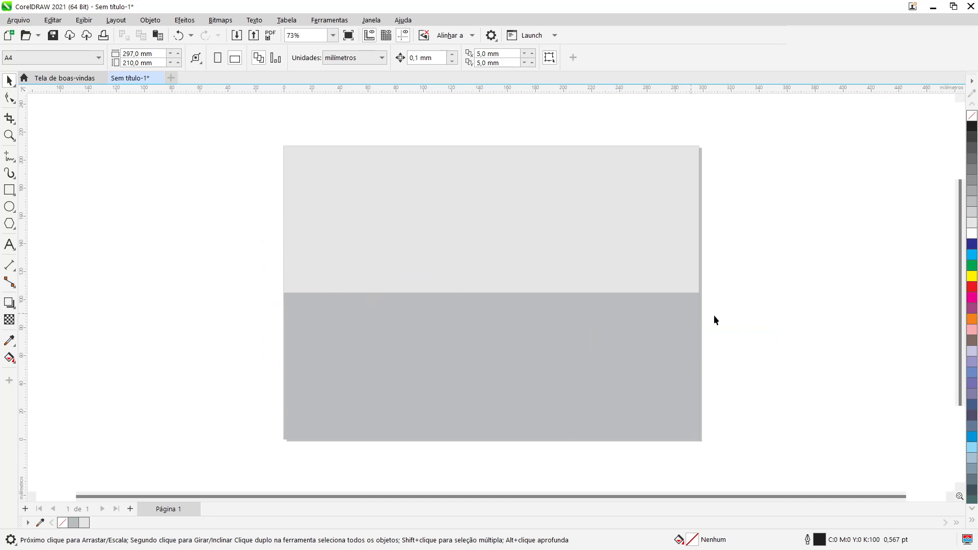
# - Draw an upright ellipse about 69 mm wide and 92 mm high near the middle of the page, overlapping both greys
pyautogui.press('z')
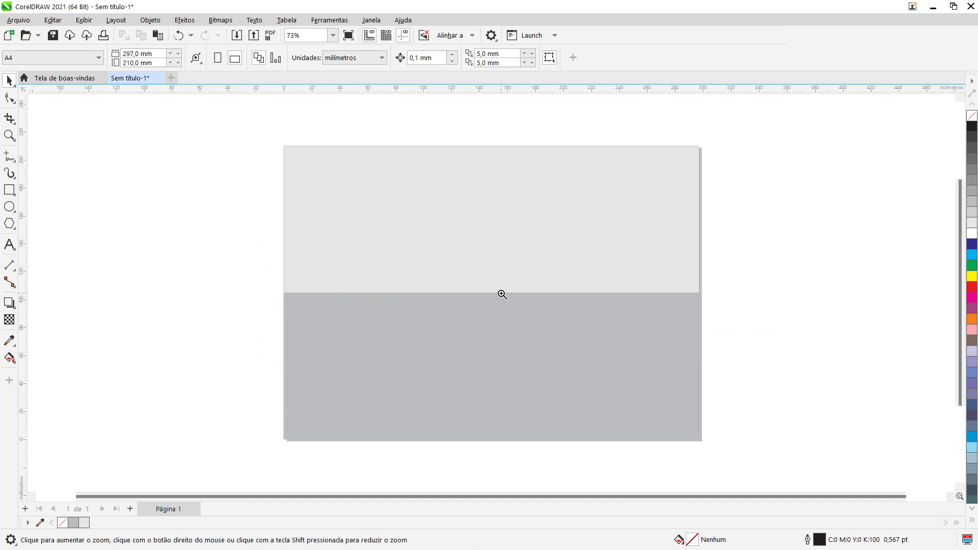
pyautogui.click(495, 293)
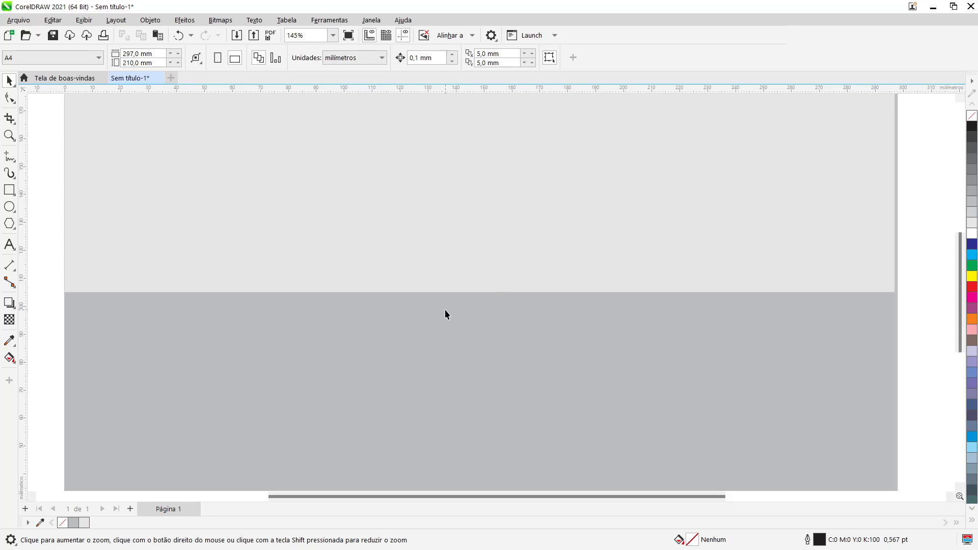
pyautogui.press('space')
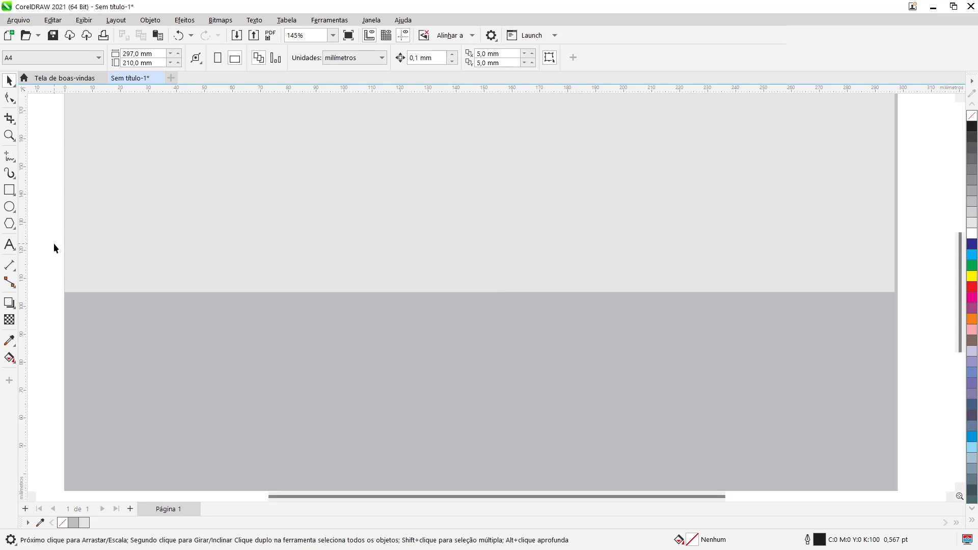
pyautogui.click(10, 208)
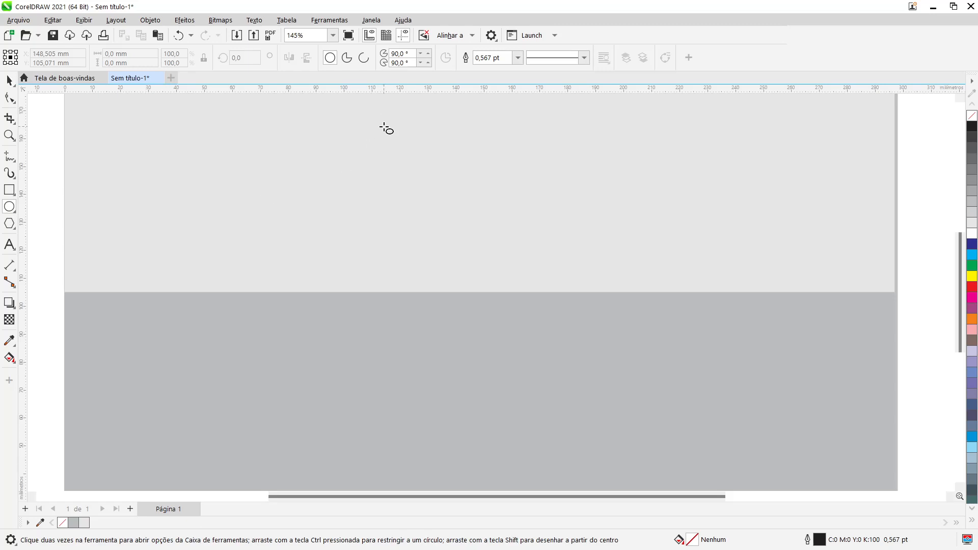
pyautogui.moveTo(384, 126); pyautogui.dragTo(578, 385)
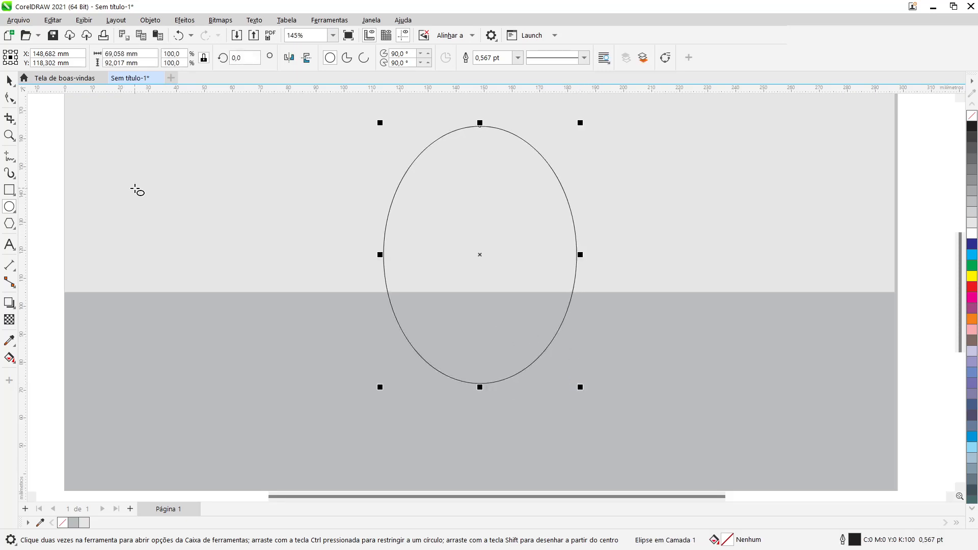
# - Convert the ellipse to curves and nudge its two side nodes downward to form an egg shape
pyautogui.hotkey('ctrl', 'q')
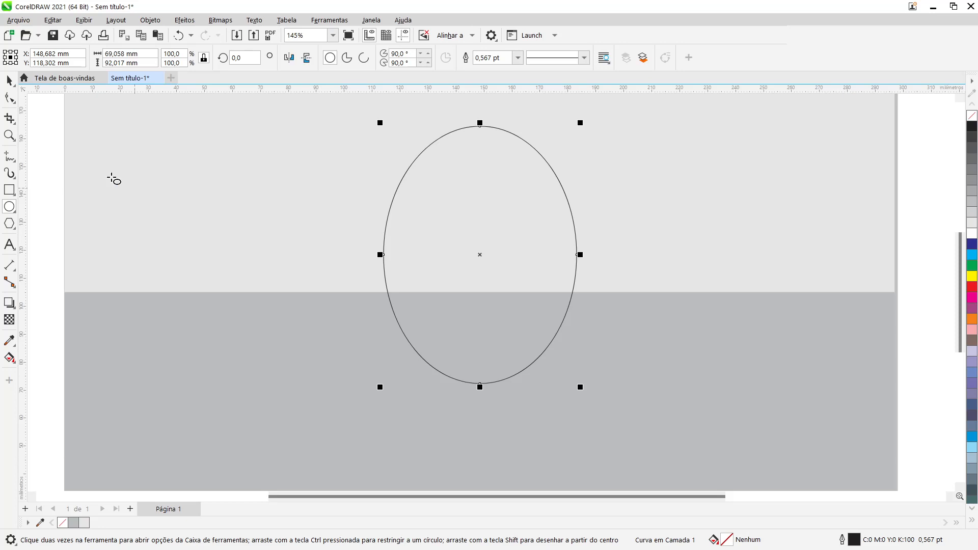
pyautogui.click(7, 97)
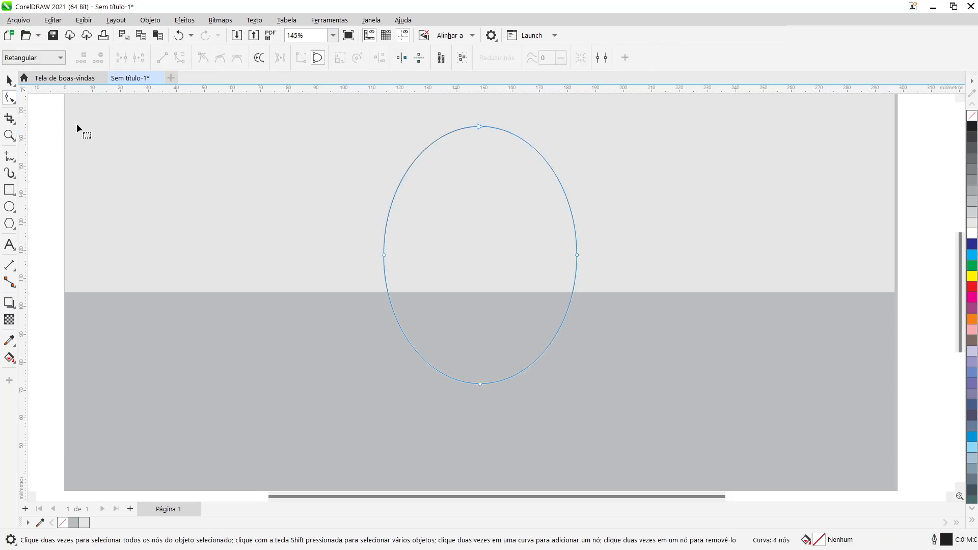
pyautogui.moveTo(336, 215); pyautogui.dragTo(658, 300)
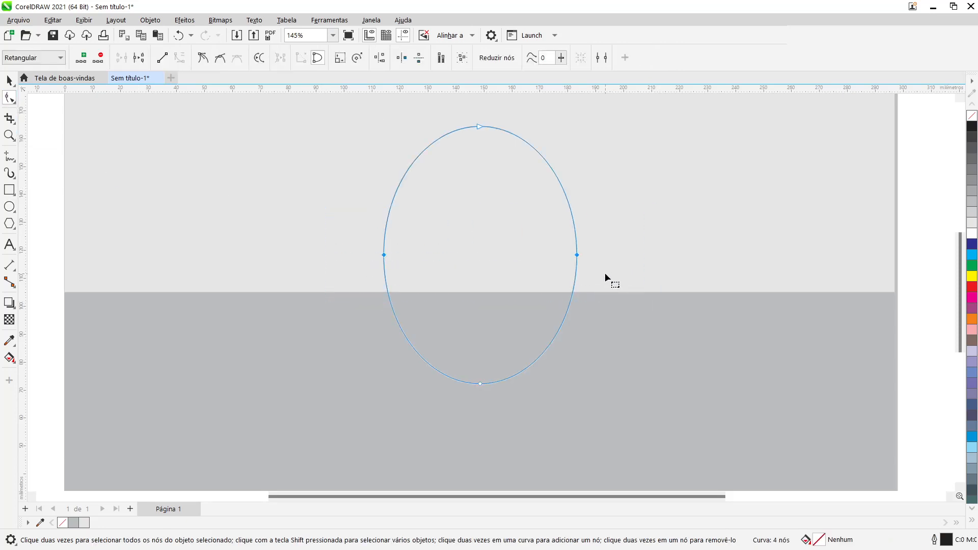
pyautogui.press('Down')
pyautogui.press('Down')
pyautogui.press('Down')
pyautogui.press('Down')
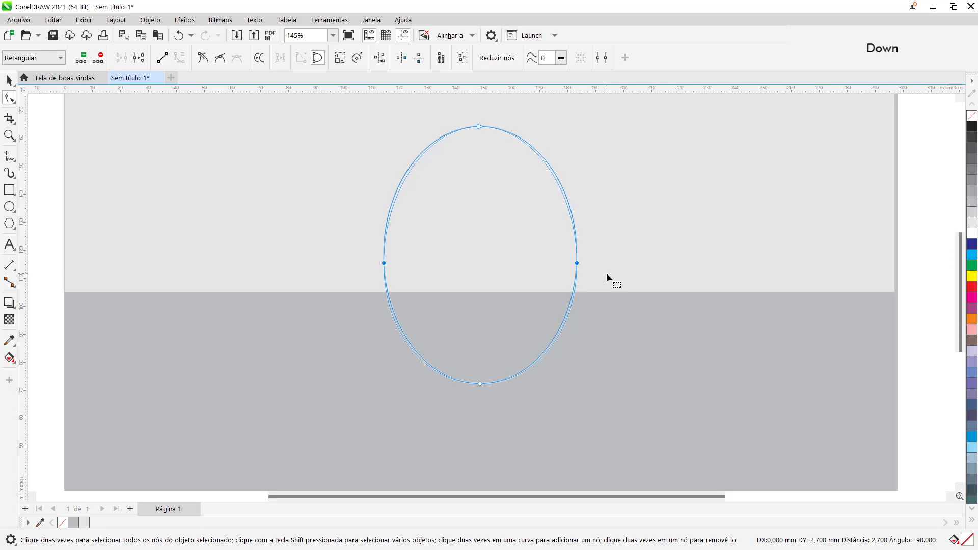
pyautogui.press('Down')
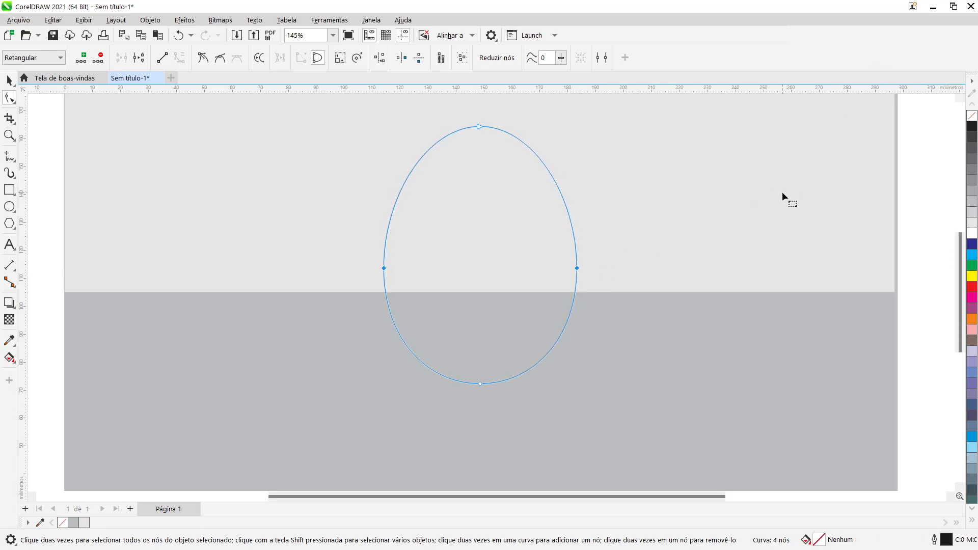
pyautogui.press('Down')
# - Fill the egg with white and nudge its side nodes down one more increment
pyautogui.click(972, 234)
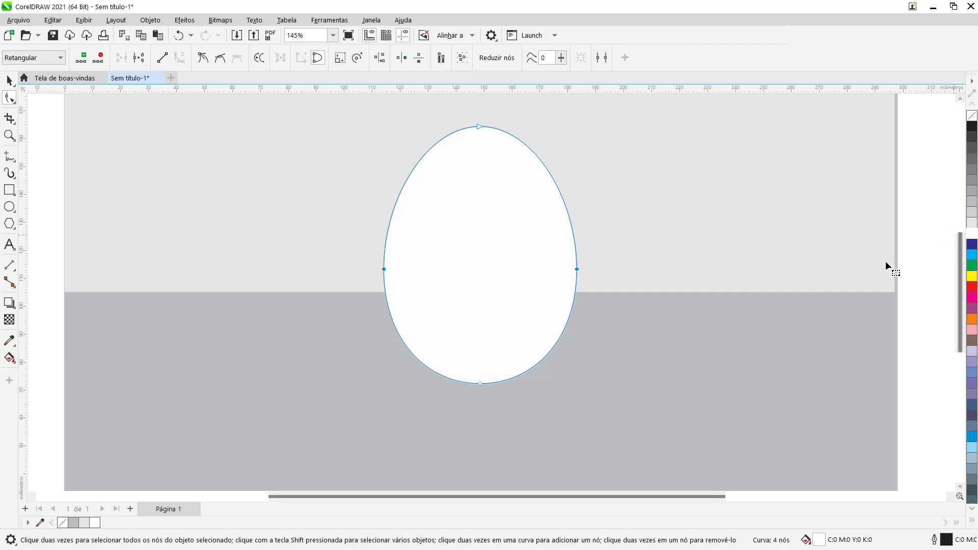
pyautogui.press('Down')
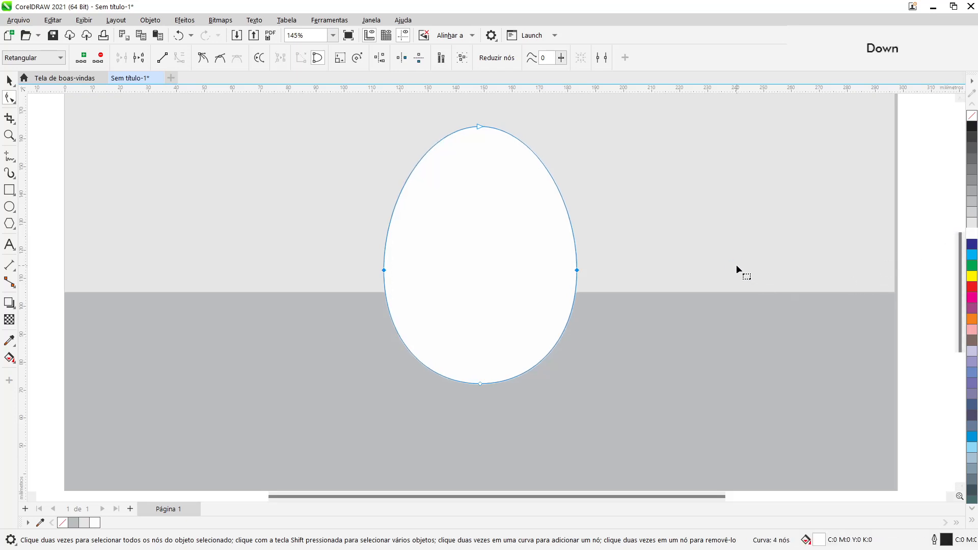
# - Make two copies of the egg and spread the three eggs in a row across the page
pyautogui.click(9, 80)
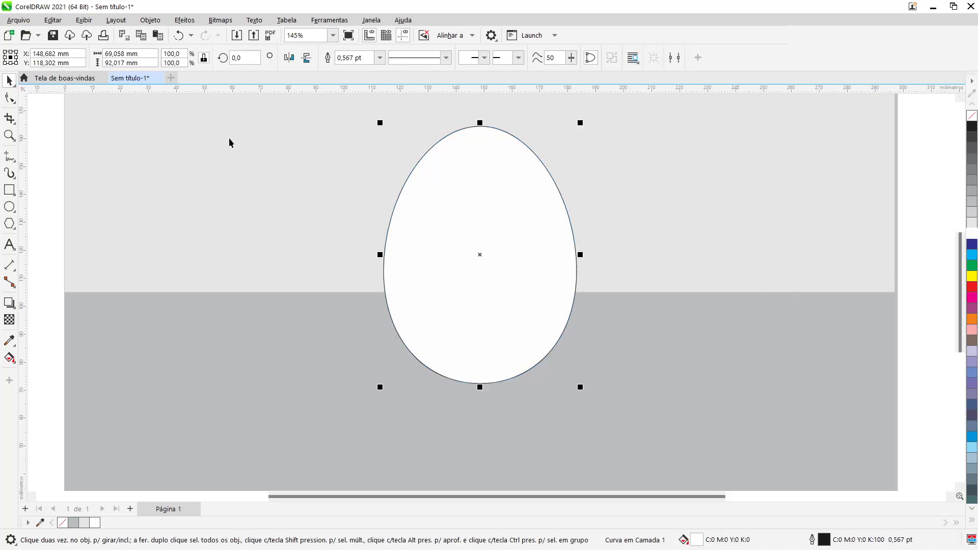
pyautogui.moveTo(548, 237); pyautogui.dragTo(692, 258)
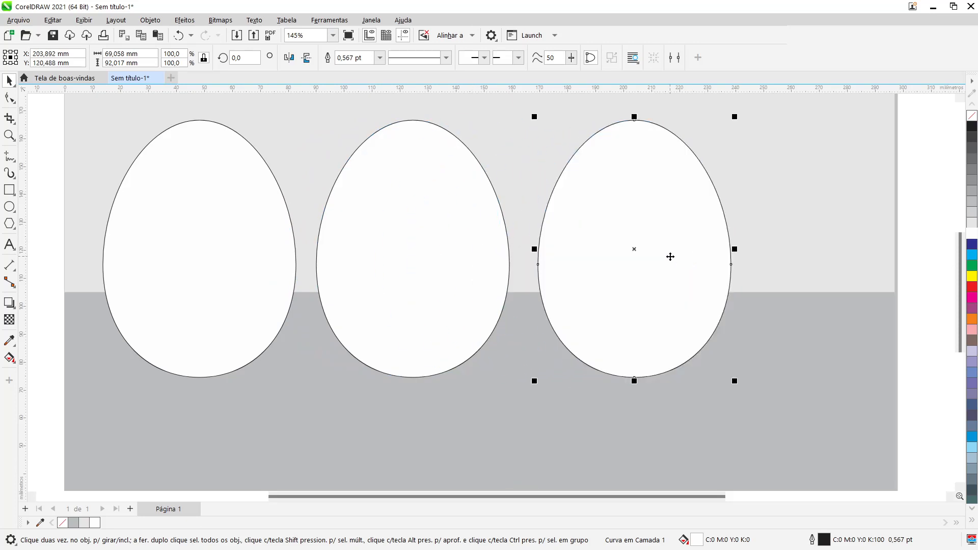
pyautogui.moveTo(603, 283); pyautogui.dragTo(689, 294)
pyautogui.moveTo(431, 305); pyautogui.dragTo(488, 313)
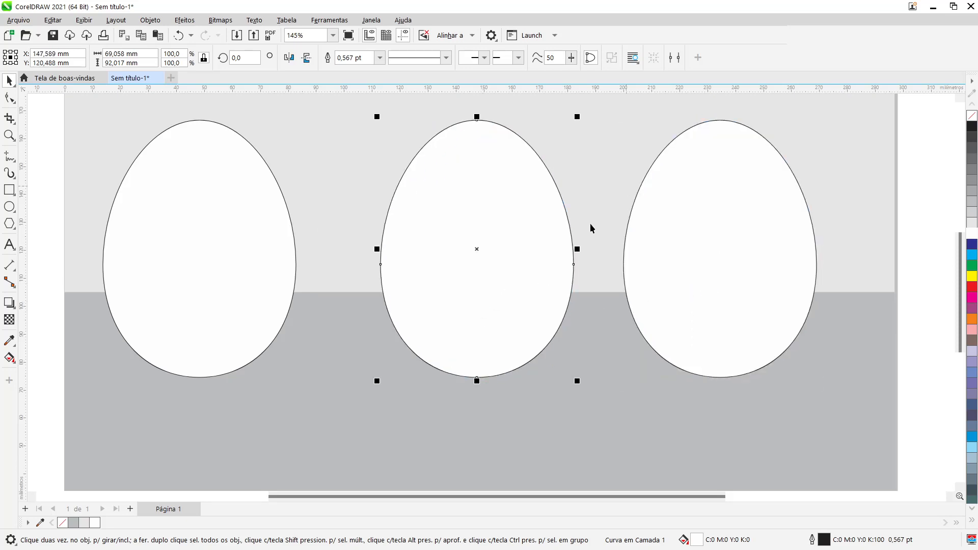
# - Center the middle egg on the page
pyautogui.click(610, 307)
pyautogui.click(519, 271)
pyautogui.hotkey('ctrl', 'z')
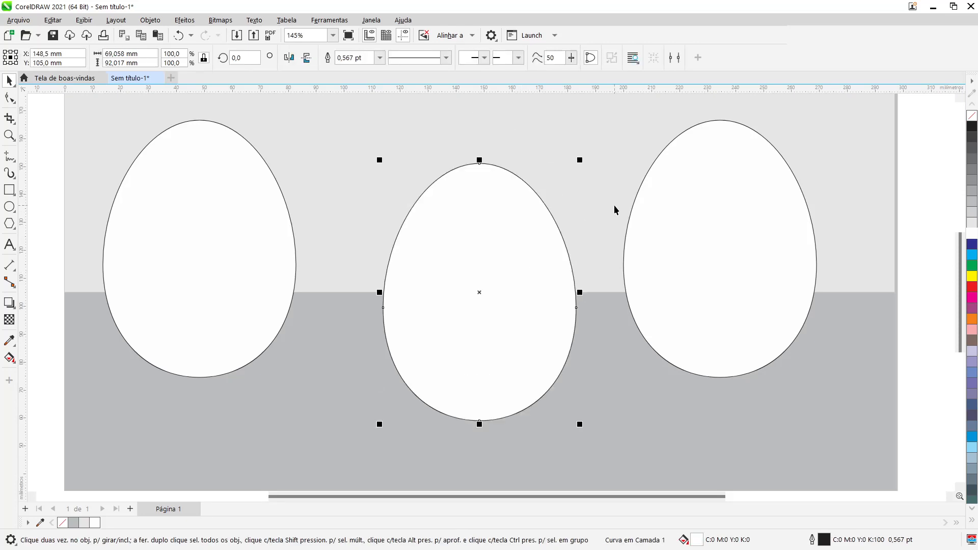
# - Align the two outer eggs with the middle egg at the same height and shift the left egg inward
pyautogui.click(684, 252)
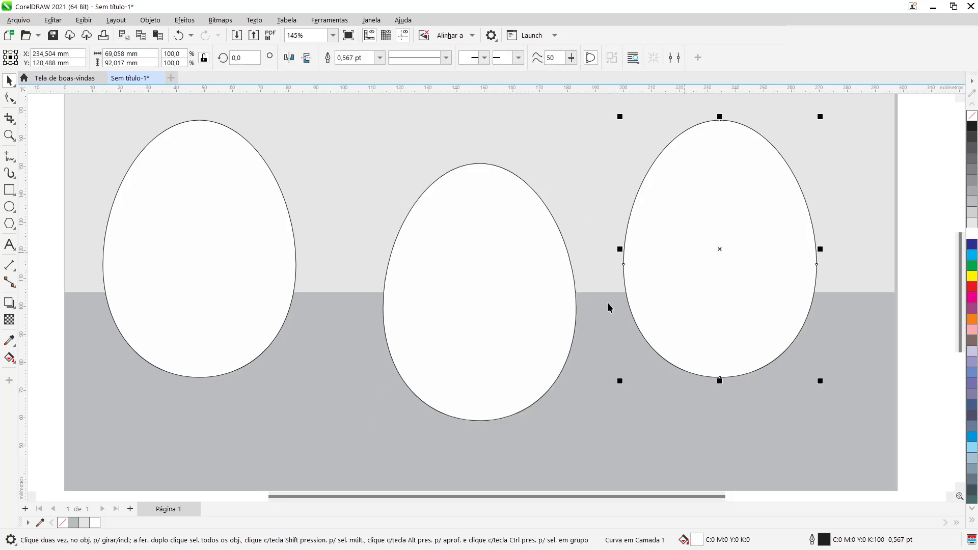
pyautogui.keyDown('shift'); pyautogui.click(549, 328); pyautogui.keyUp('shift')
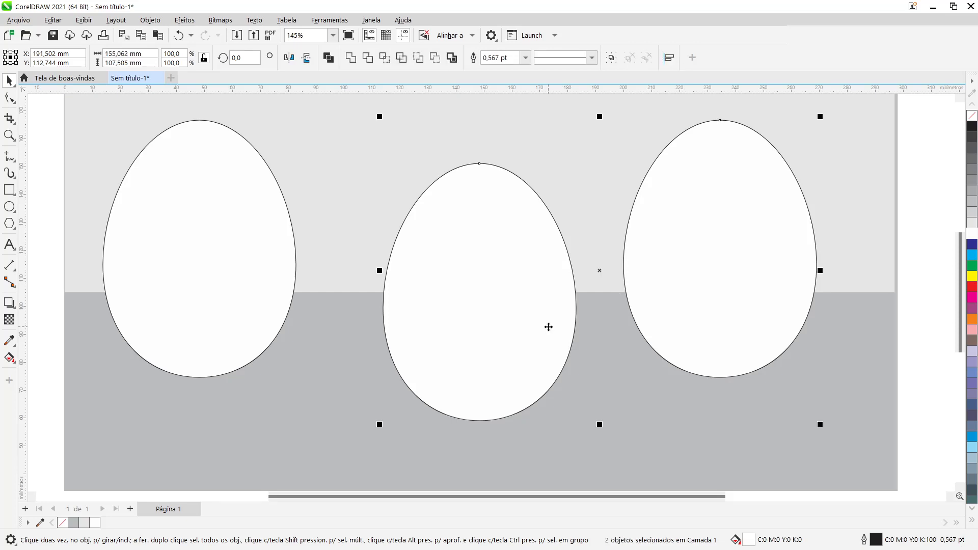
pyautogui.press('e')
pyautogui.click(223, 280)
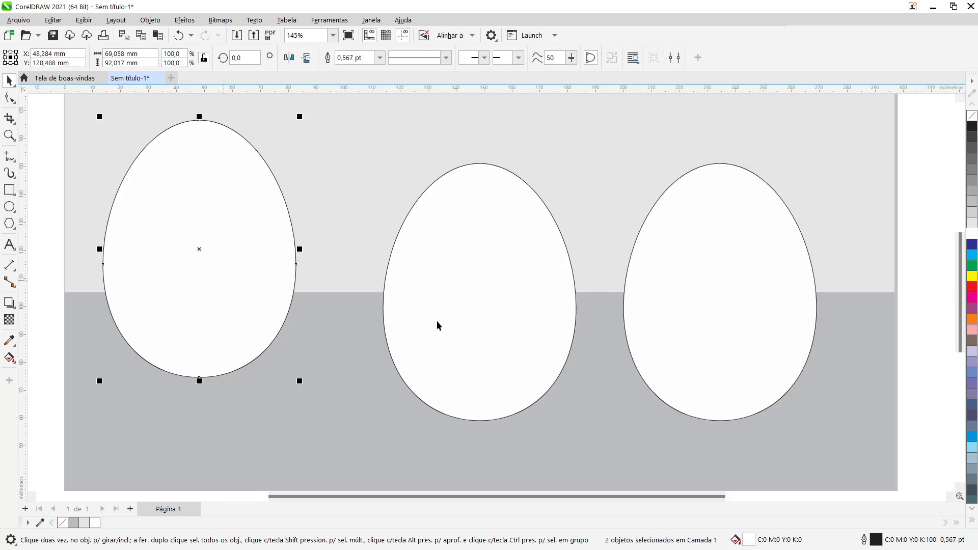
pyautogui.keyDown('shift'); pyautogui.click(443, 322); pyautogui.keyUp('shift')
pyautogui.press('e')
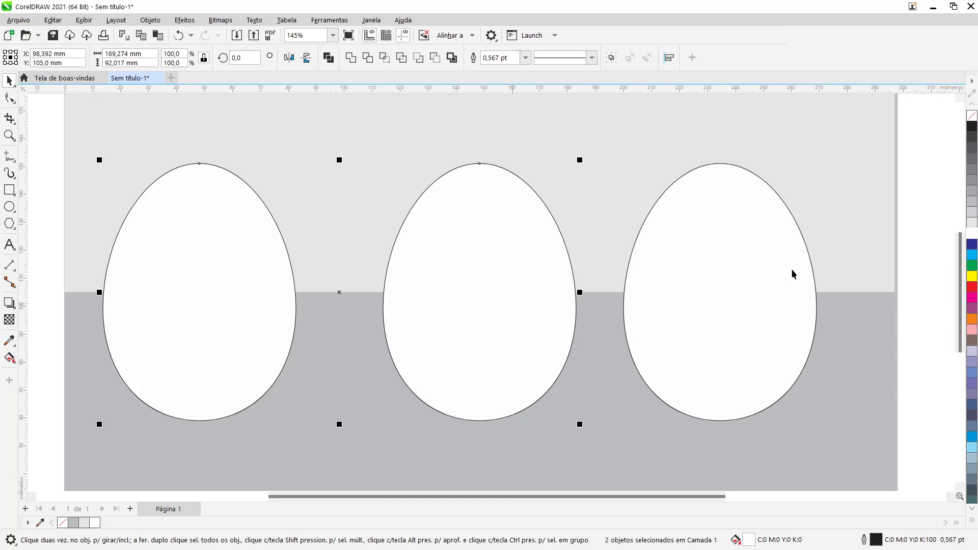
pyautogui.moveTo(238, 309); pyautogui.dragTo(274, 322)
pyautogui.click(50, 295)
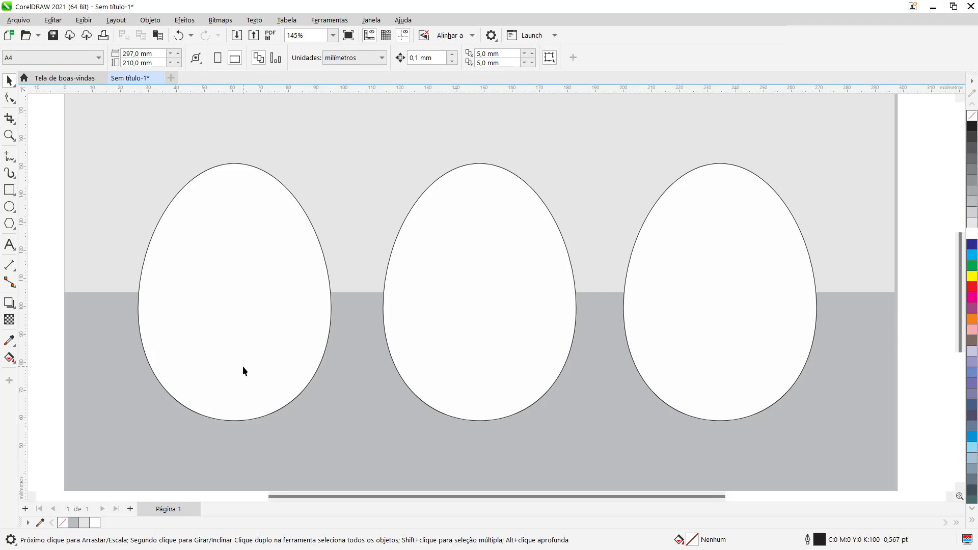
# - Duplicate the left egg in place and give the copy an elliptical gradient fill
pyautogui.click(236, 320)
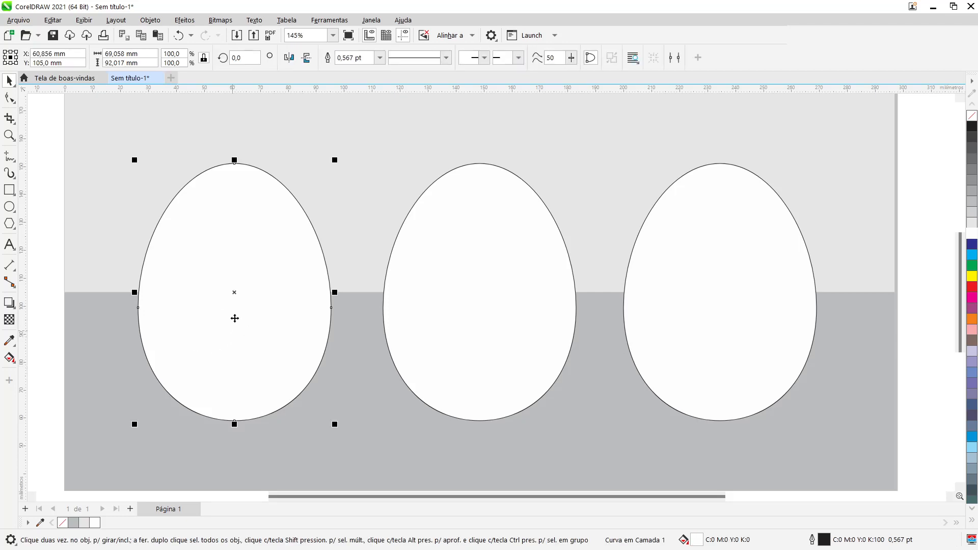
pyautogui.hotkey('ctrl', 'c')
pyautogui.click(9, 363)
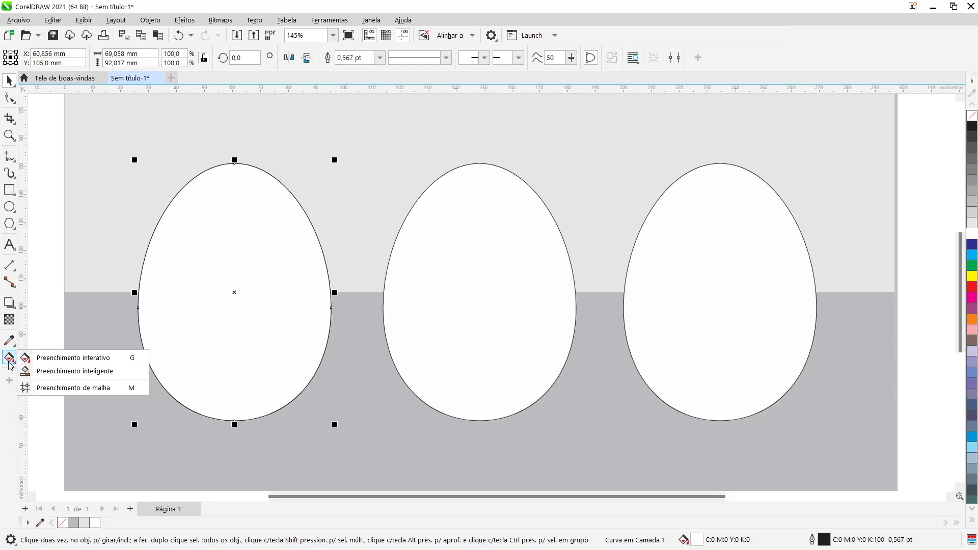
pyautogui.click(65, 363)
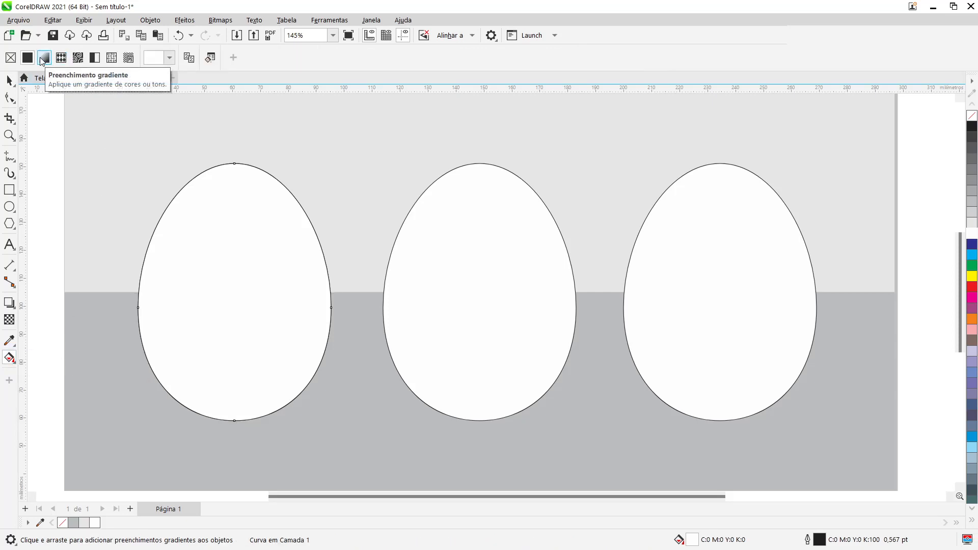
pyautogui.click(43, 58)
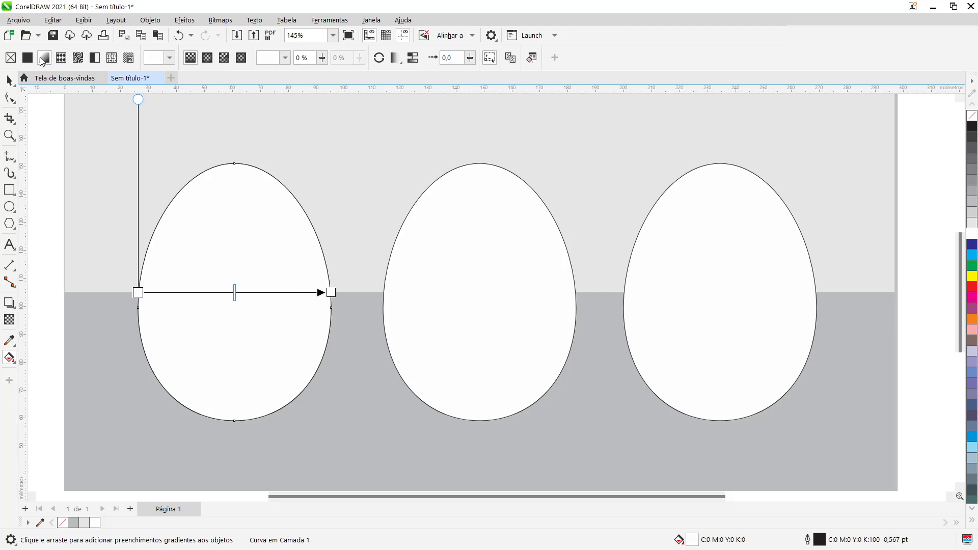
pyautogui.click(209, 59)
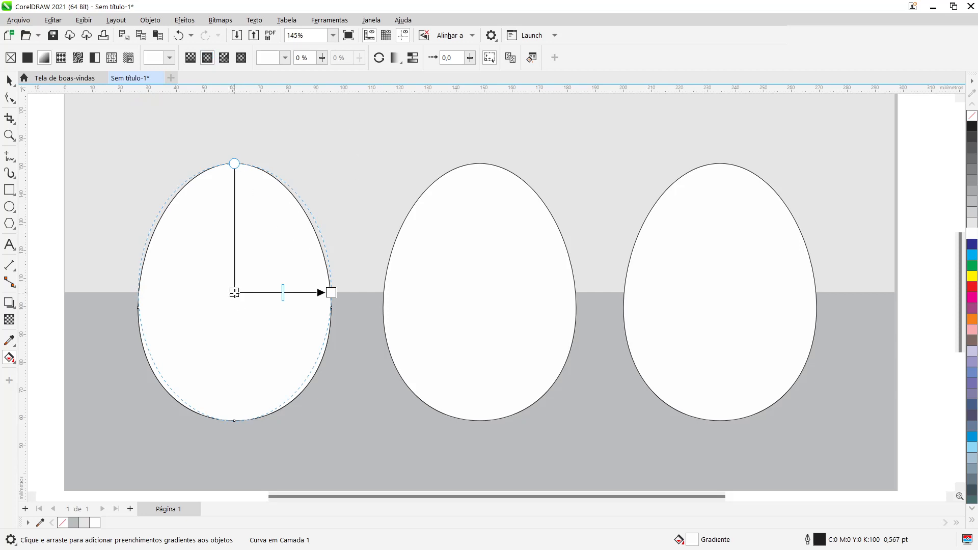
# - Stretch the gradient from the egg's upper-right edge to its lower-left area and make the end color black
pyautogui.moveTo(234, 293); pyautogui.dragTo(289, 196)
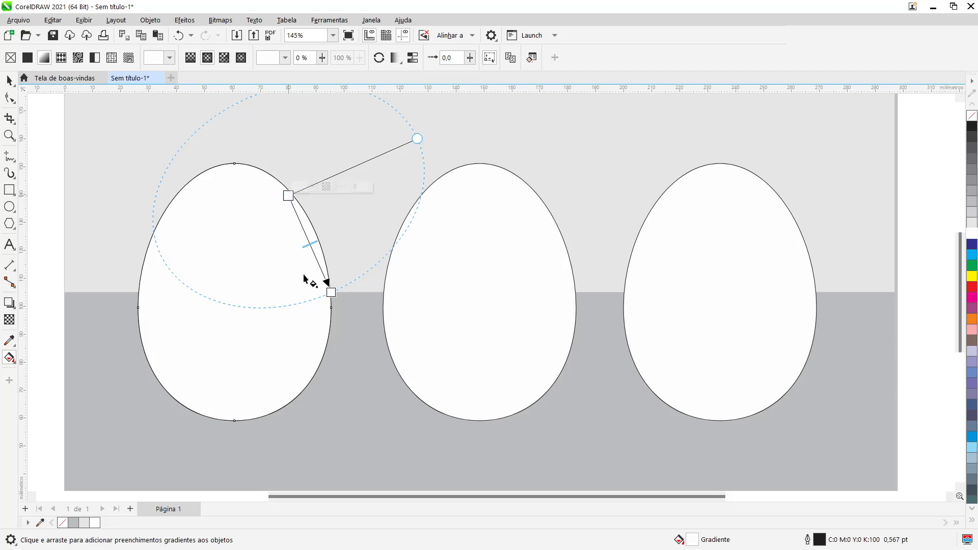
pyautogui.moveTo(331, 293); pyautogui.dragTo(187, 383)
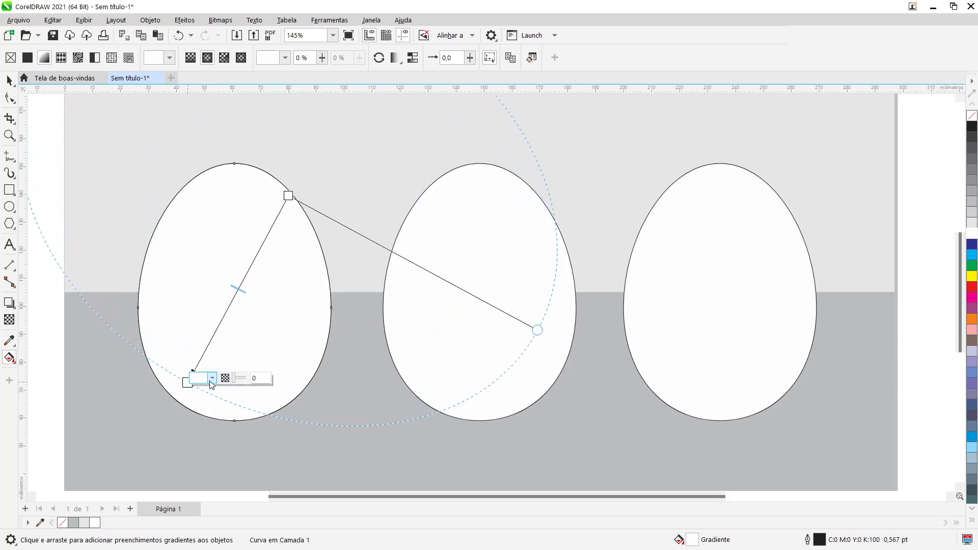
pyautogui.click(212, 379)
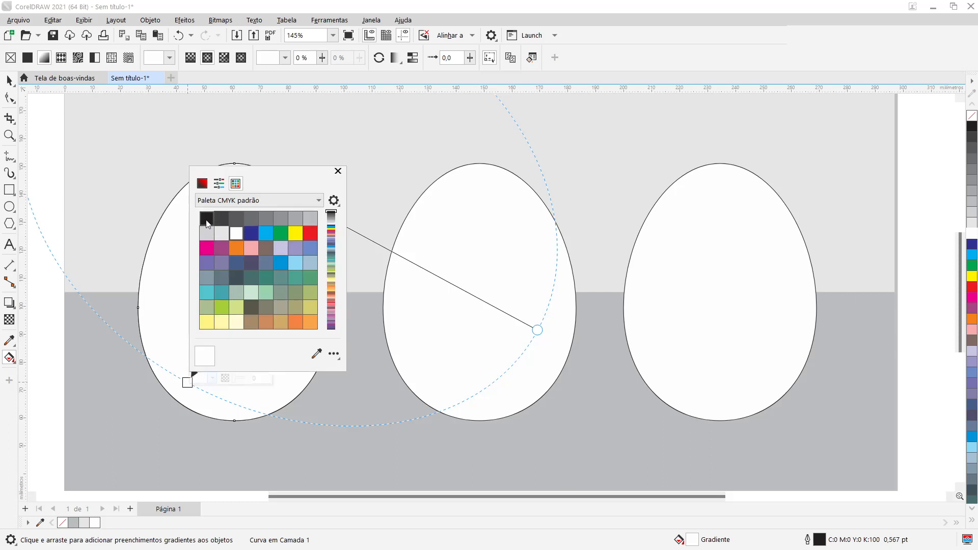
pyautogui.click(206, 219)
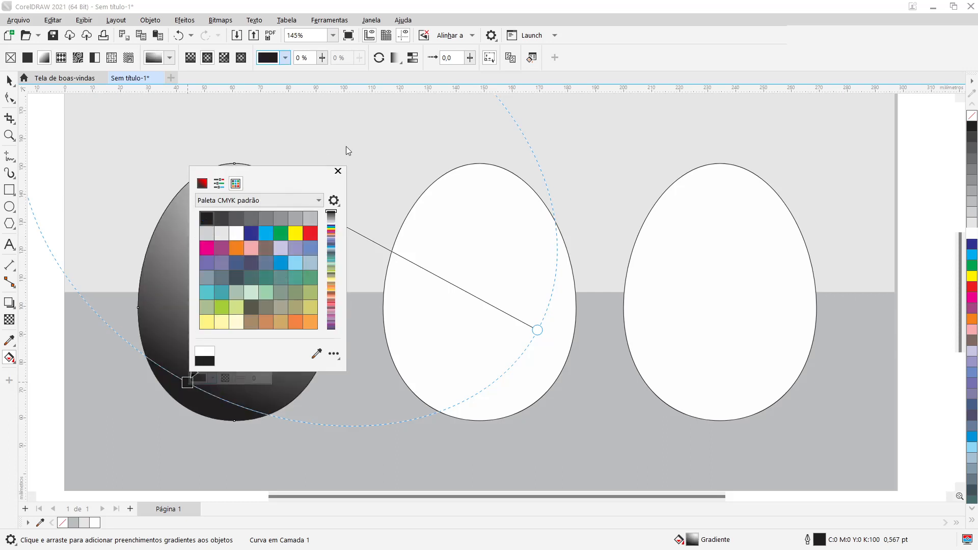
pyautogui.click(367, 432)
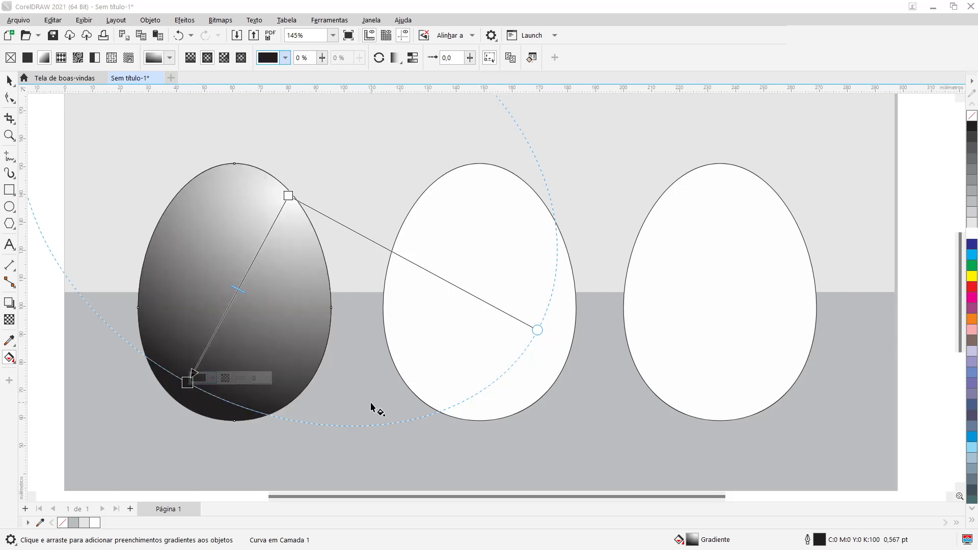
# - Set the gradient's white node to 100% transparency and its black node to 58%
pyautogui.click(289, 196)
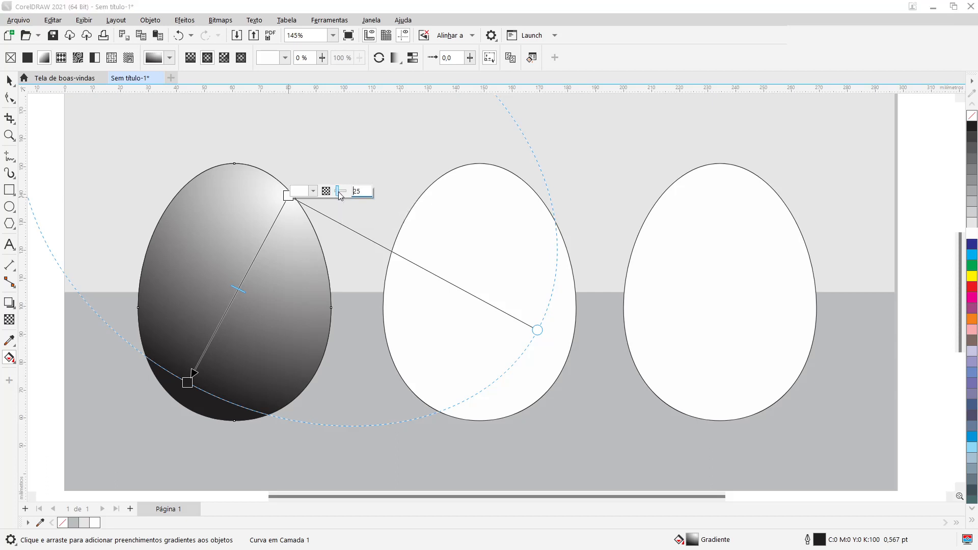
pyautogui.moveTo(336, 194); pyautogui.dragTo(354, 196)
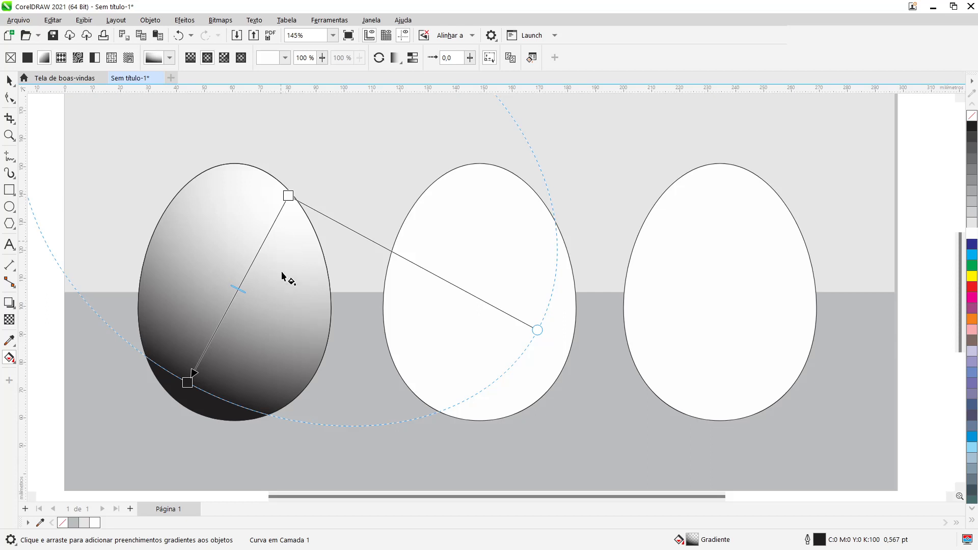
pyautogui.click(187, 383)
pyautogui.click(233, 379)
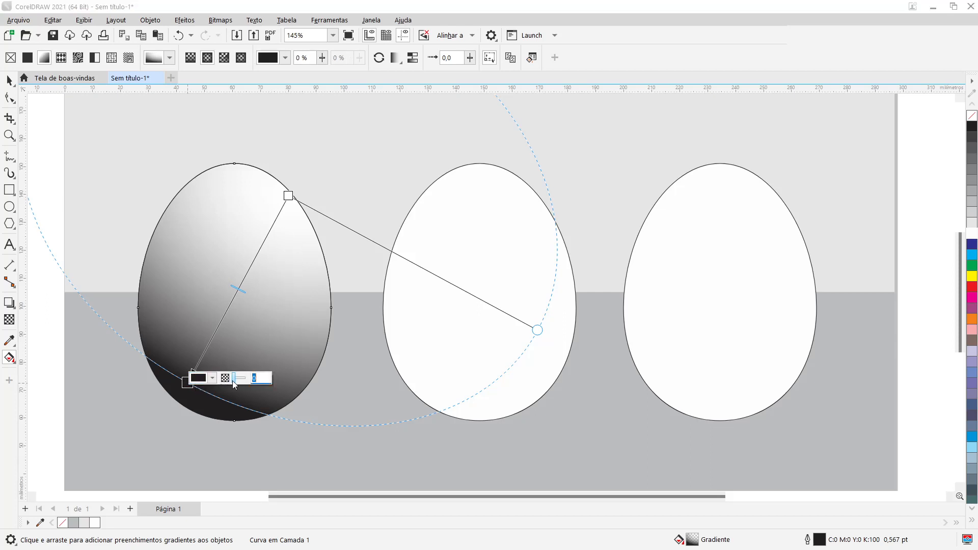
pyautogui.moveTo(240, 381); pyautogui.dragTo(241, 380)
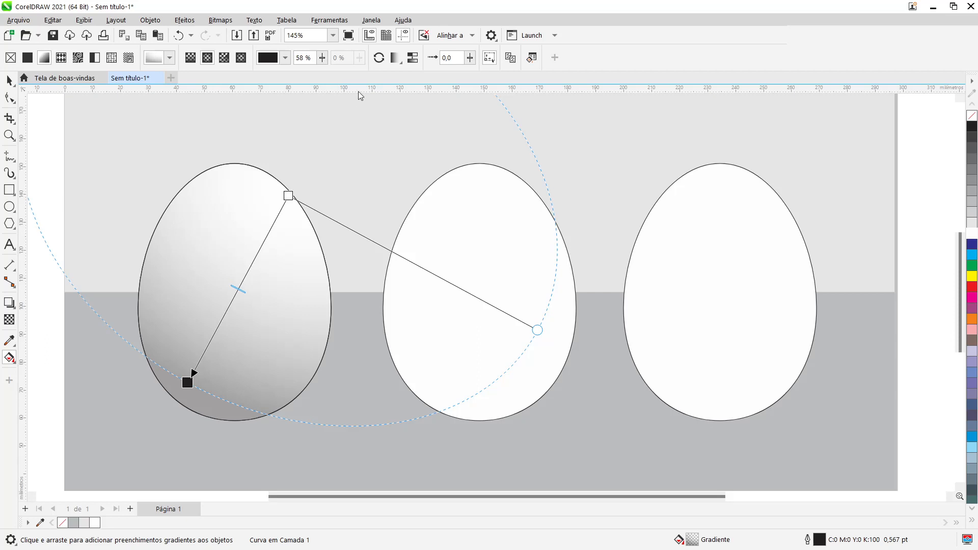
# - Set the gradient's acceleration to -58 and shift its midpoint toward the black node
pyautogui.click(469, 58)
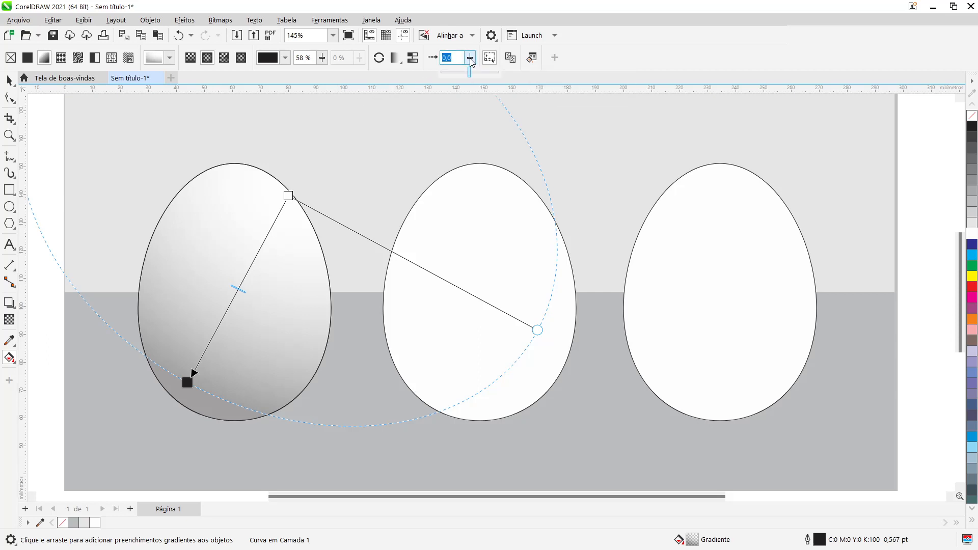
pyautogui.moveTo(469, 72); pyautogui.dragTo(449, 77)
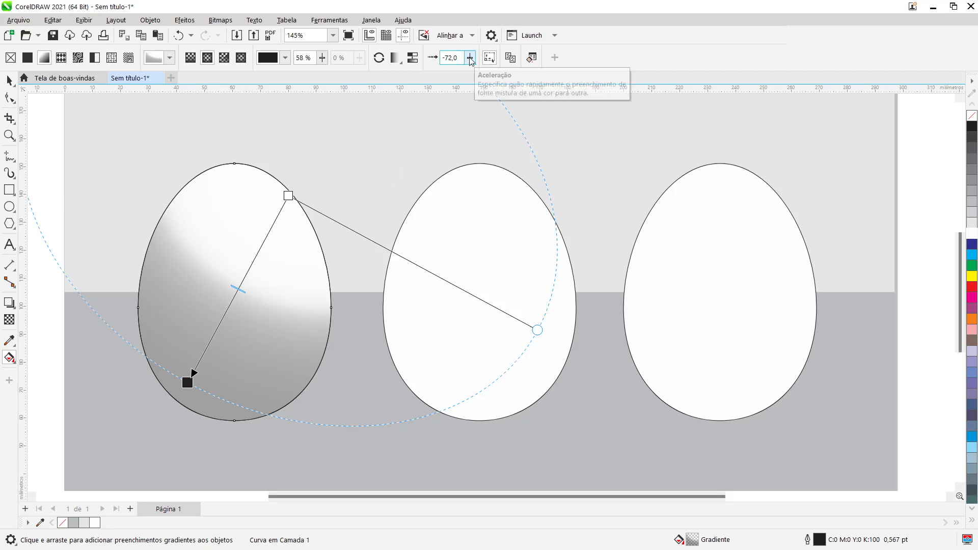
pyautogui.moveTo(470, 59); pyautogui.dragTo(457, 83)
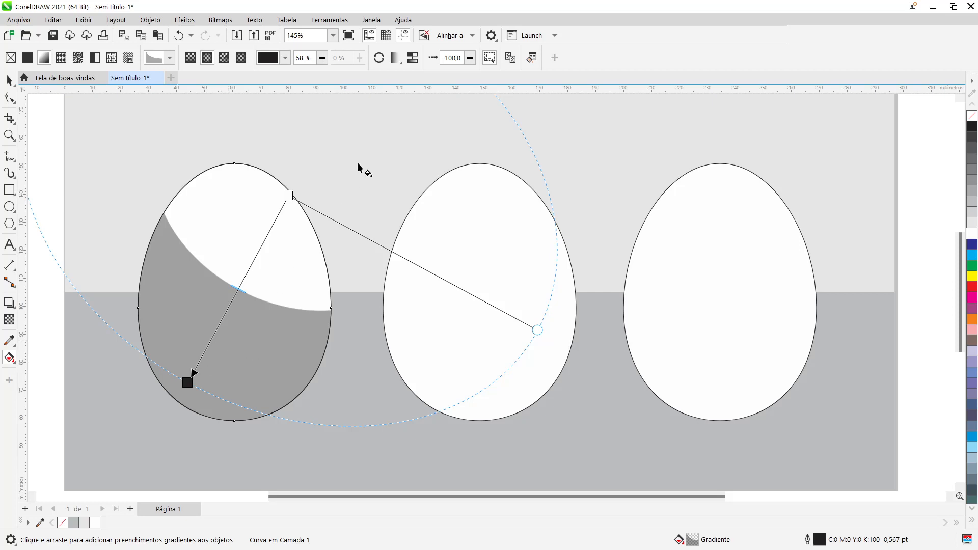
pyautogui.moveTo(470, 58); pyautogui.dragTo(479, 79)
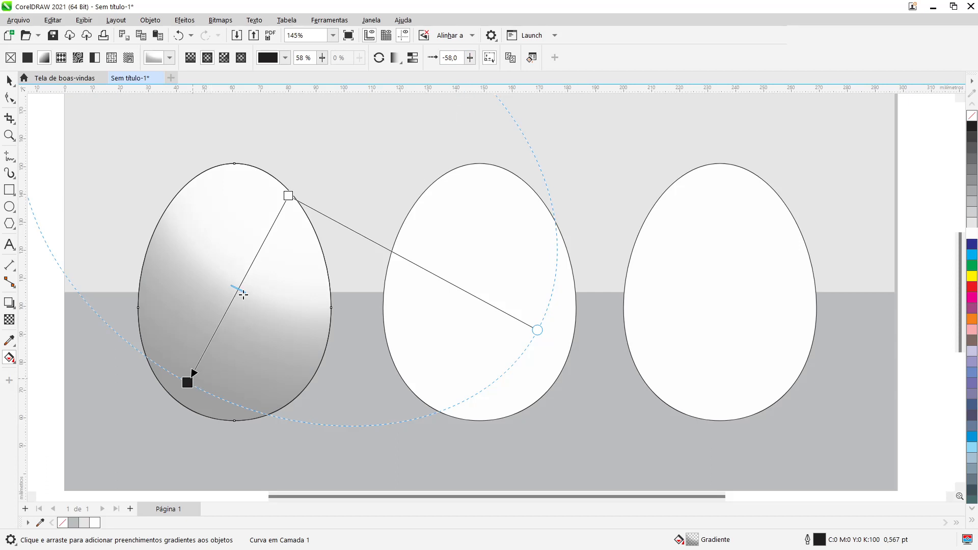
pyautogui.moveTo(244, 289)
pyautogui.mouseDown()
pyautogui.moveTo(229, 356)
pyautogui.moveTo(233, 319)
pyautogui.mouseUp()
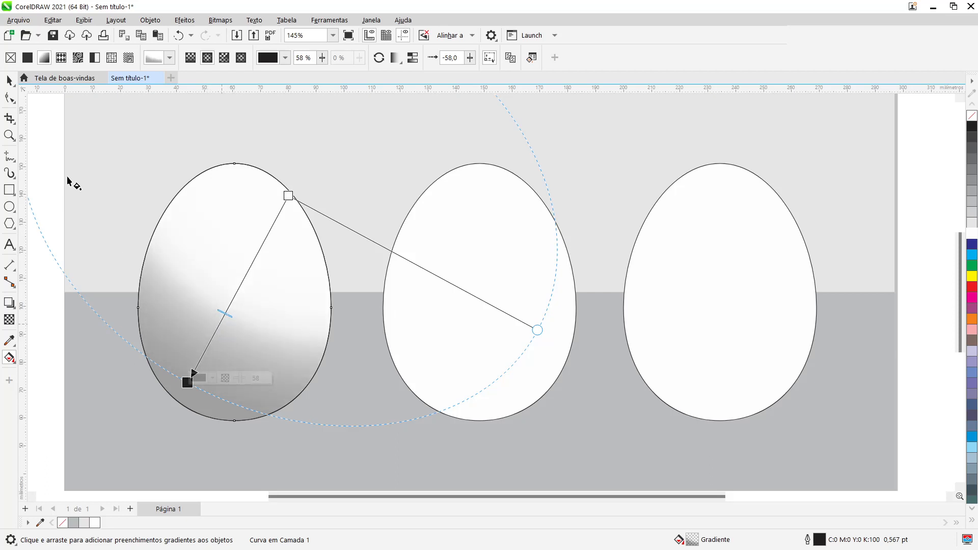
# - Move the shaded egg copy about 39 mm to the right, off the white egg beneath it
pyautogui.click(10, 84)
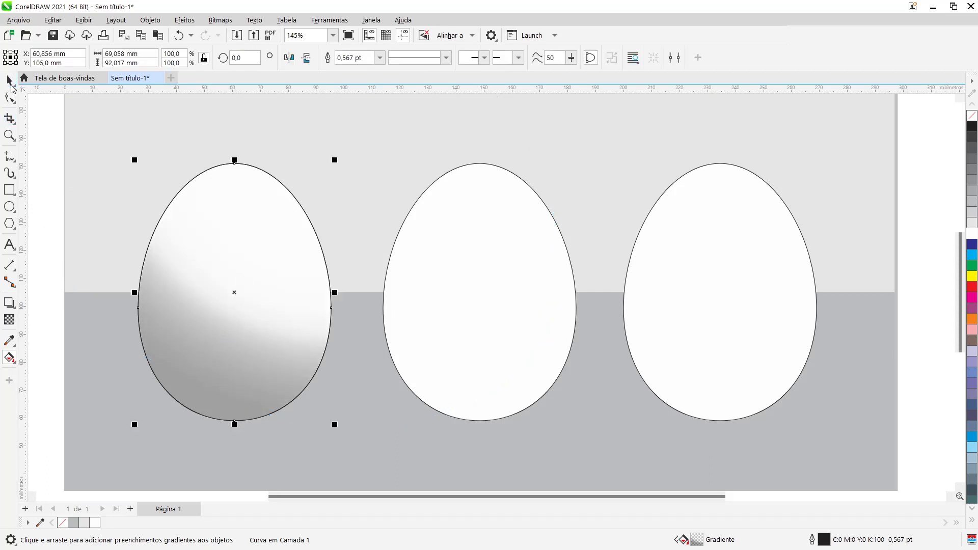
pyautogui.click(51, 166)
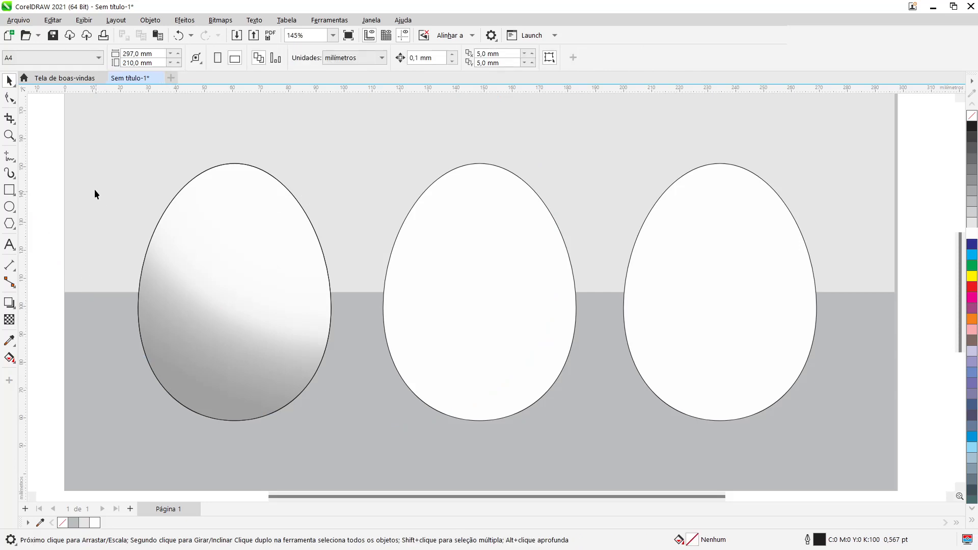
pyautogui.click(210, 301)
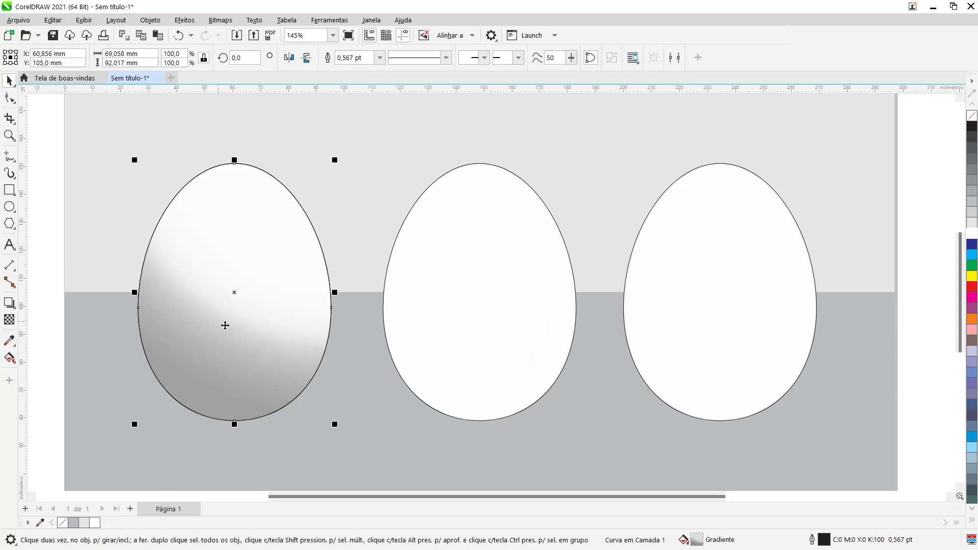
pyautogui.moveTo(218, 324); pyautogui.dragTo(327, 328)
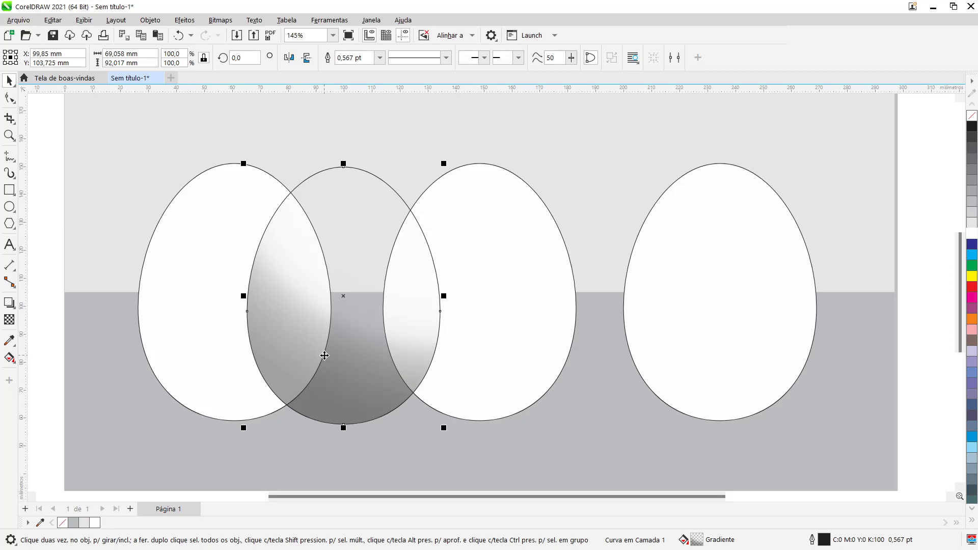
# - Add a perspective drop shadow extending just below the base of the left white egg, with its feathering direction set to Interna
pyautogui.click(210, 372)
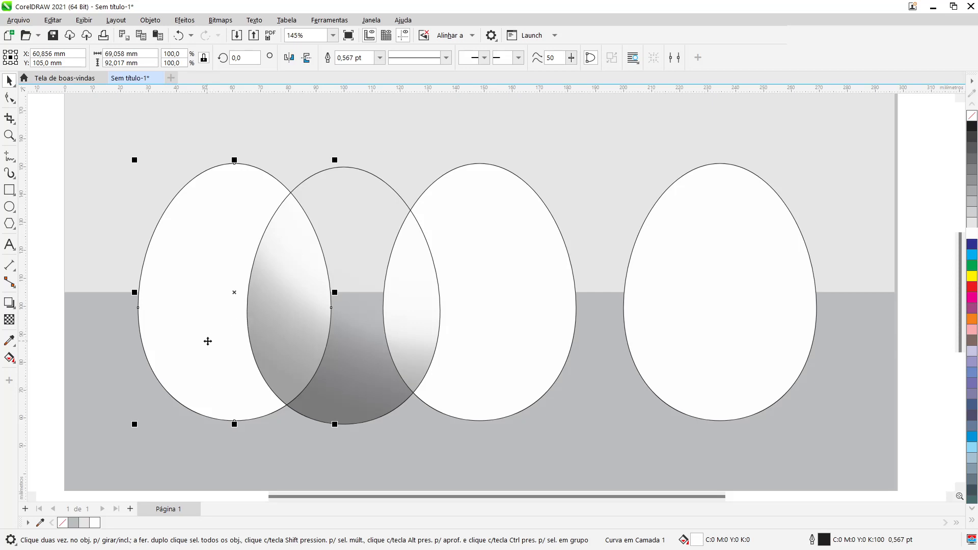
pyautogui.click(14, 307)
pyautogui.click(60, 304)
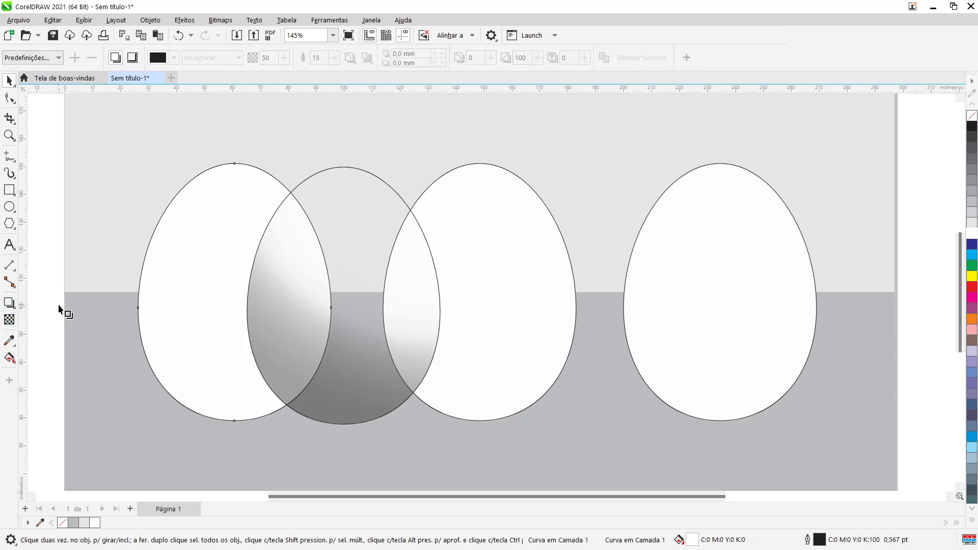
pyautogui.click(46, 59)
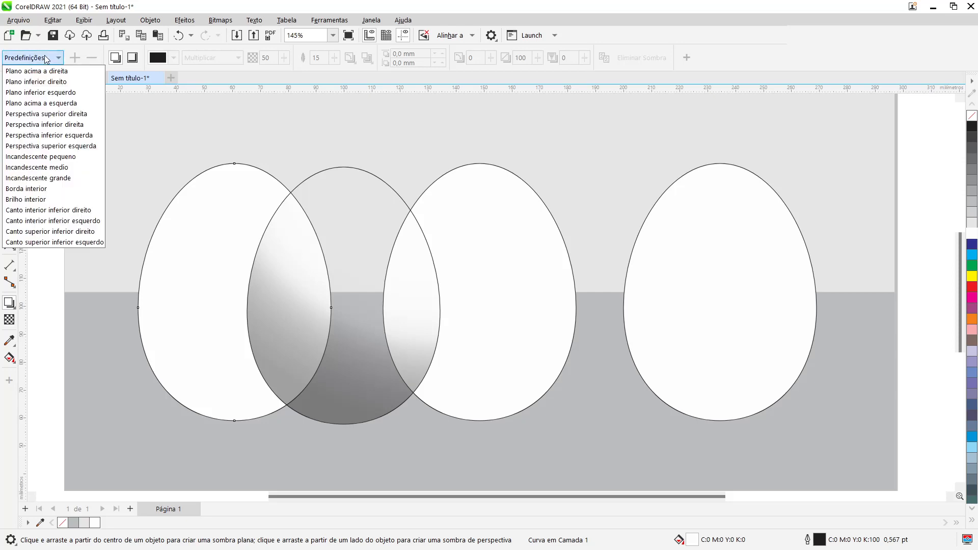
pyautogui.click(46, 59)
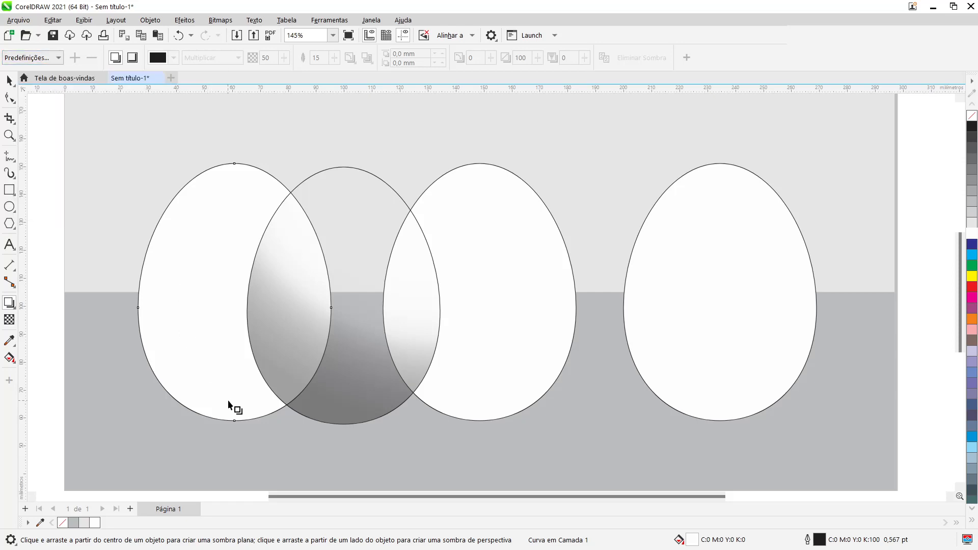
pyautogui.moveTo(234, 420)
pyautogui.mouseDown()
pyautogui.moveTo(224, 439)
pyautogui.moveTo(234, 440)
pyautogui.mouseUp()
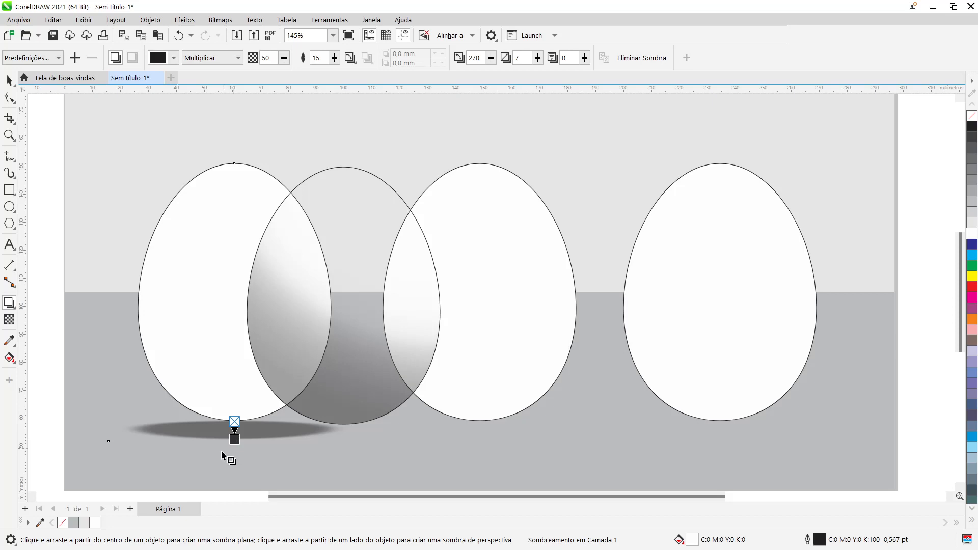
pyautogui.click(349, 58)
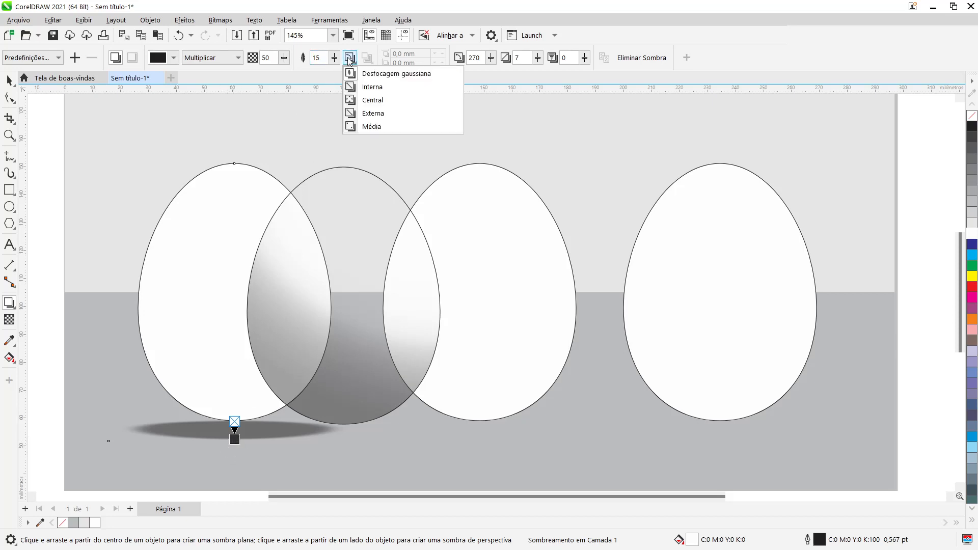
pyautogui.click(372, 87)
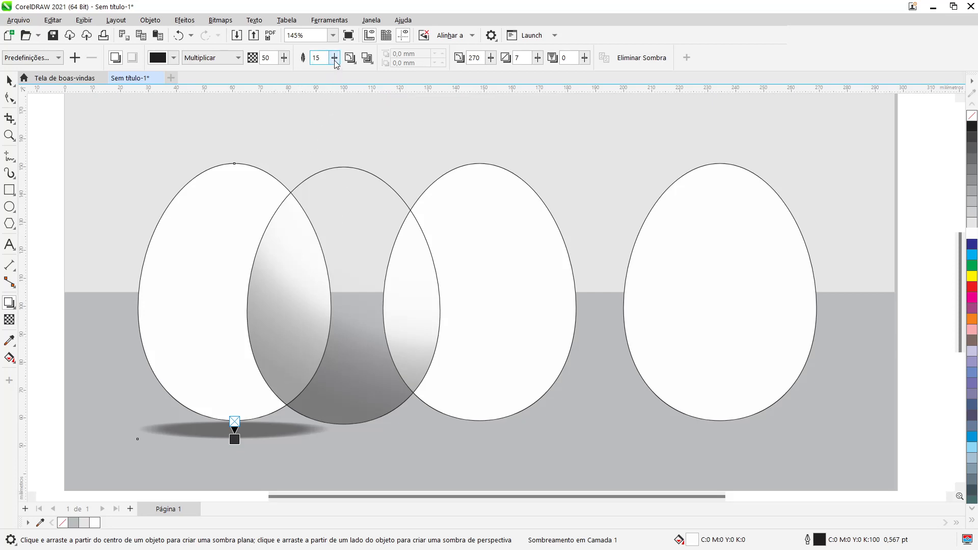
# - Set the feathering of the left white egg's drop shadow to 57
pyautogui.moveTo(335, 60); pyautogui.dragTo(350, 71)
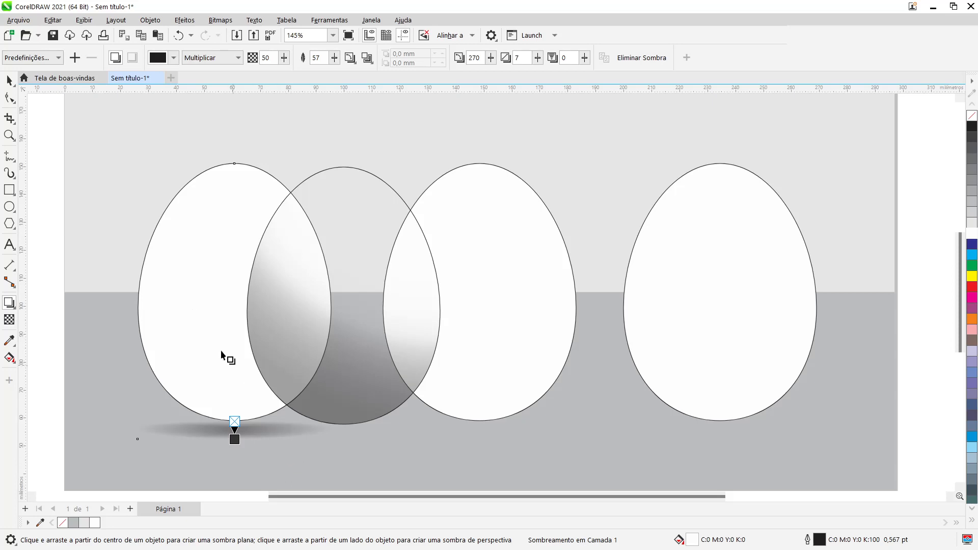
pyautogui.click(9, 81)
pyautogui.click(49, 219)
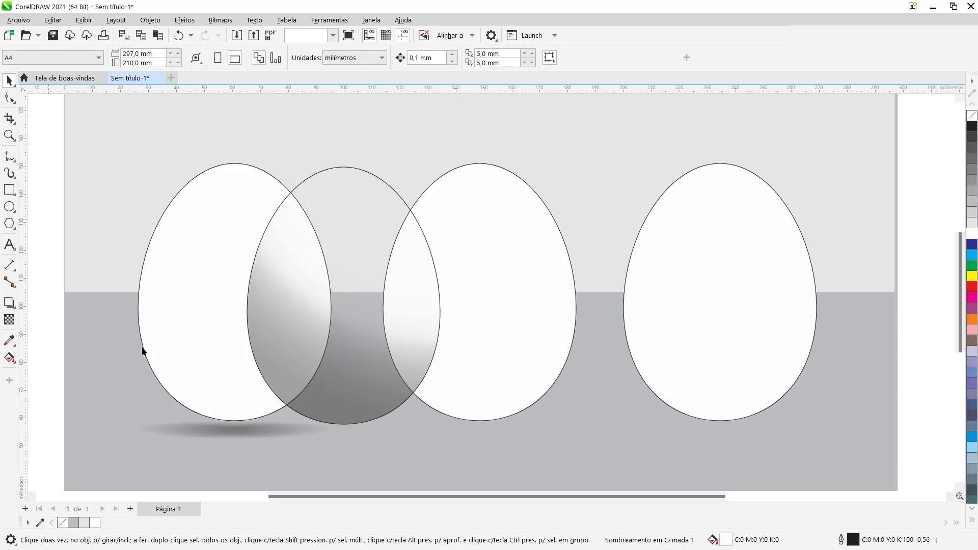
# - Separate the drop shadow from the left white egg so that it becomes an independent object
pyautogui.click(223, 434)
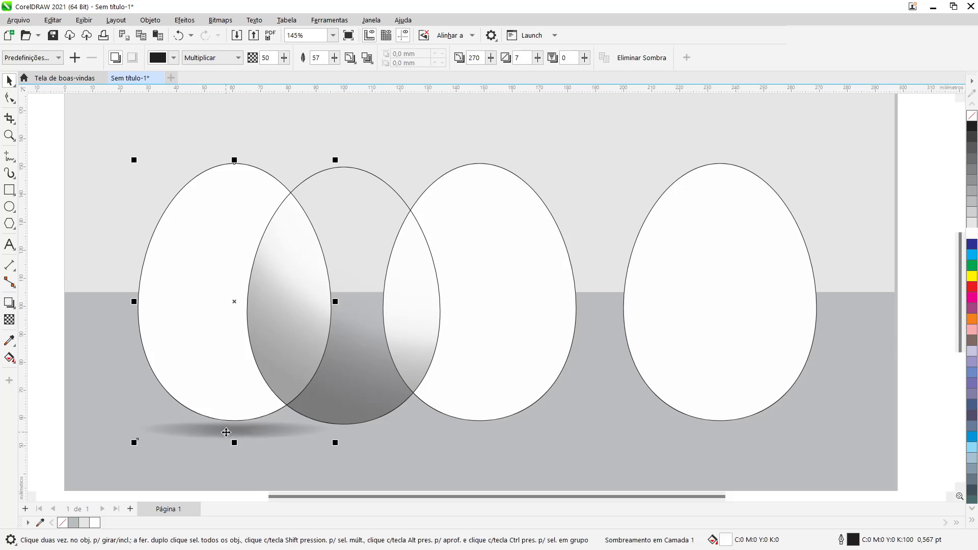
pyautogui.rightClick(226, 432)
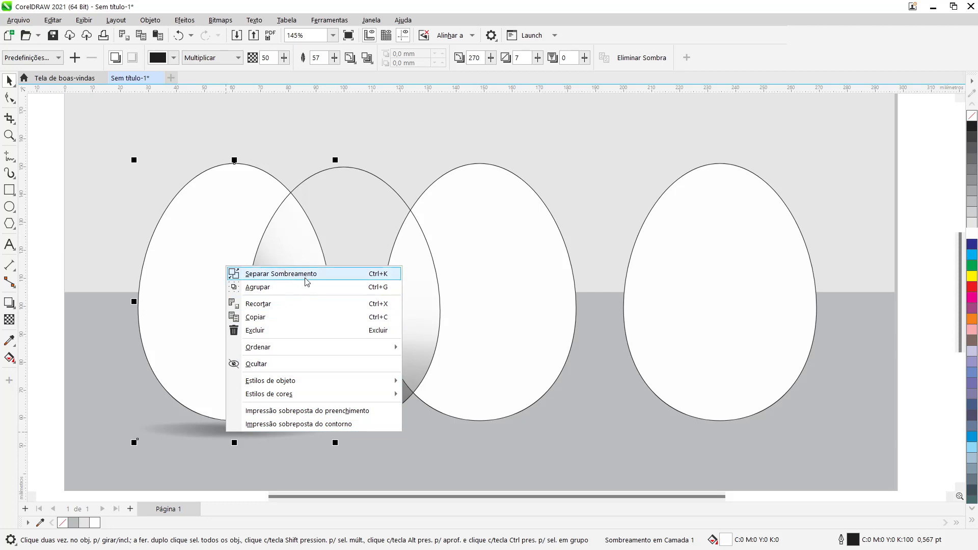
pyautogui.click(318, 275)
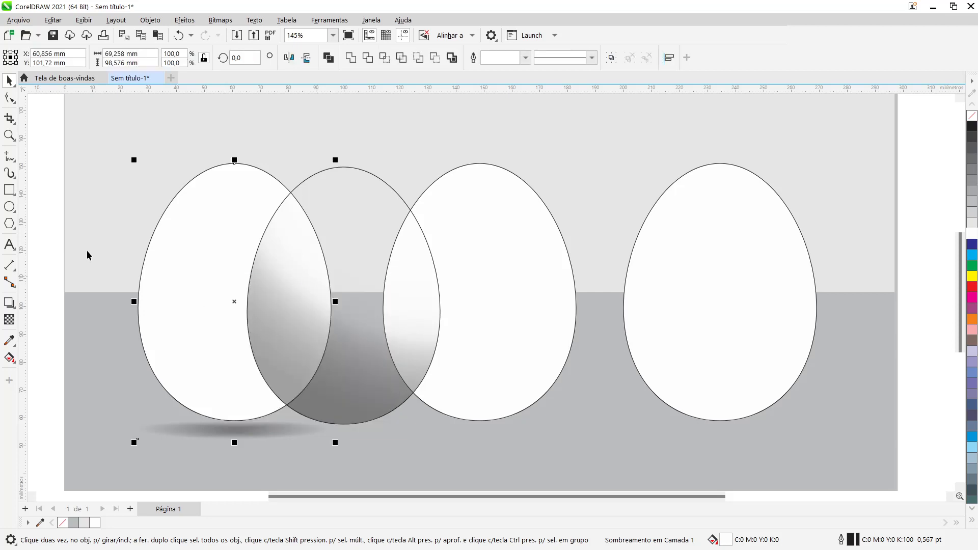
pyautogui.click(47, 246)
# - Move the detached shadow about 3.5 mm up and 2 mm left so the left egg's base overlaps it
pyautogui.click(202, 430)
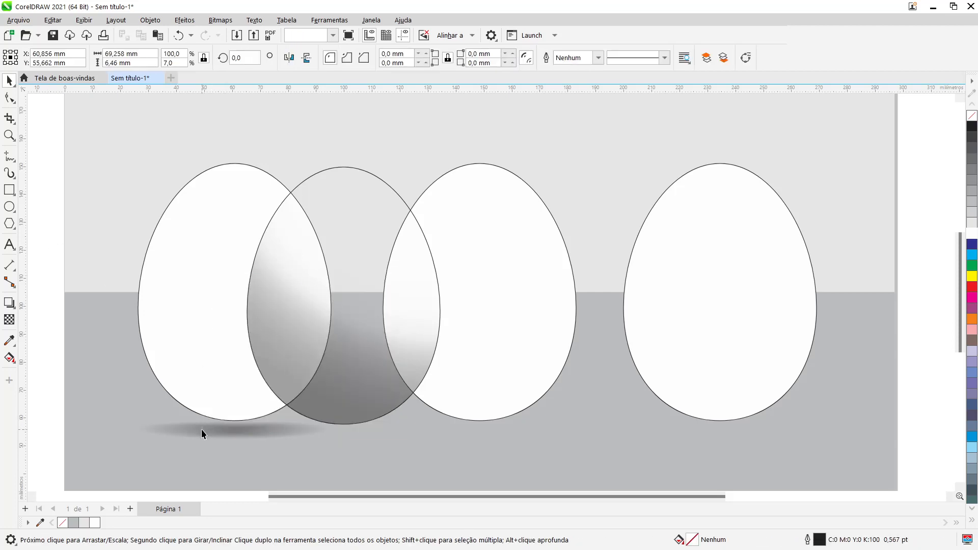
pyautogui.moveTo(229, 428); pyautogui.dragTo(202, 425)
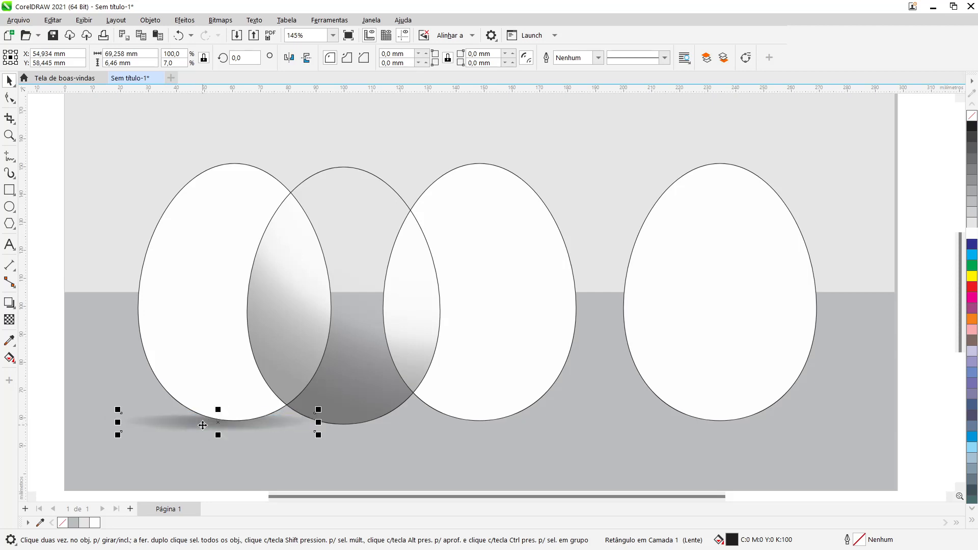
pyautogui.click(41, 350)
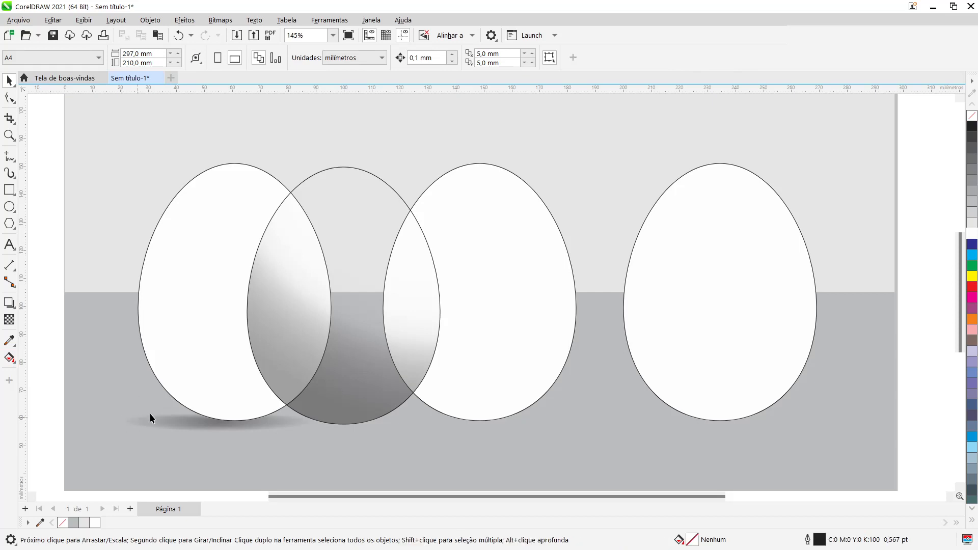
pyautogui.moveTo(181, 424); pyautogui.dragTo(191, 422)
pyautogui.click(56, 388)
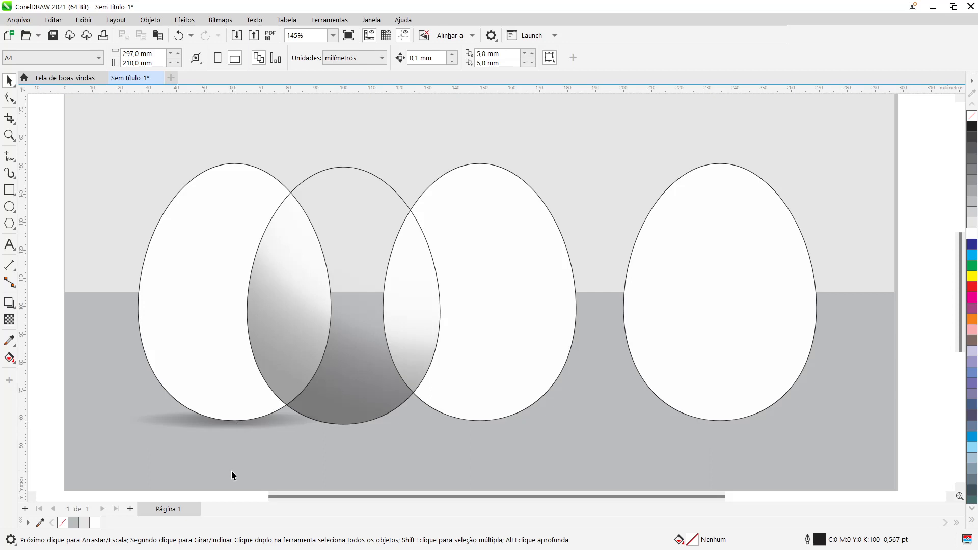
# - Try centring the shaded egg copy on the left white egg horizontally and vertically, and undo both alignments
pyautogui.click(381, 336)
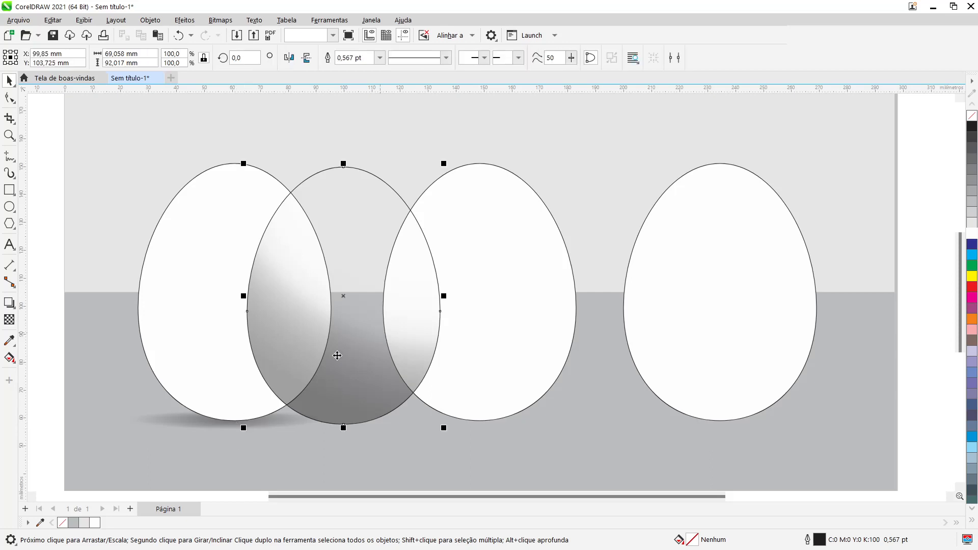
pyautogui.keyDown('shift'); pyautogui.click(218, 391); pyautogui.keyUp('shift')
pyautogui.press('c')
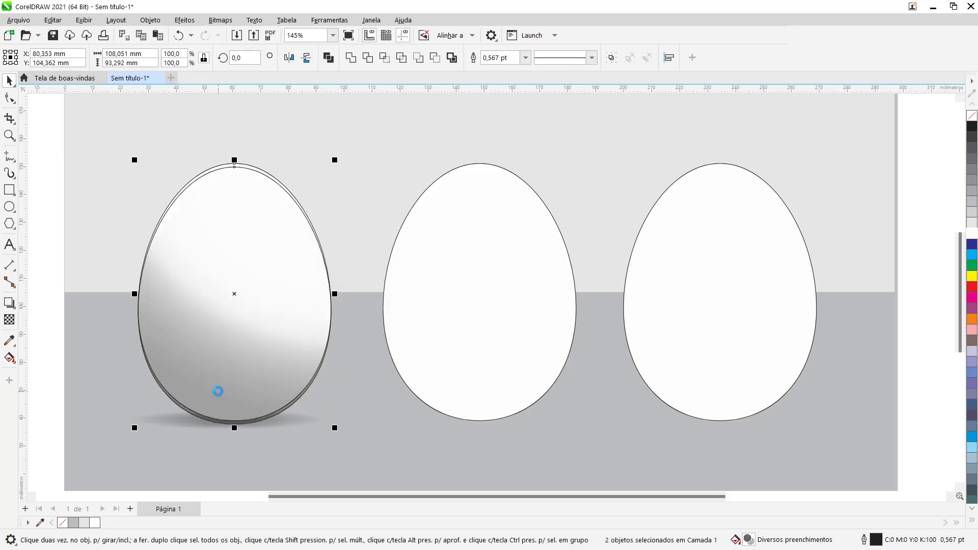
pyautogui.press('e')
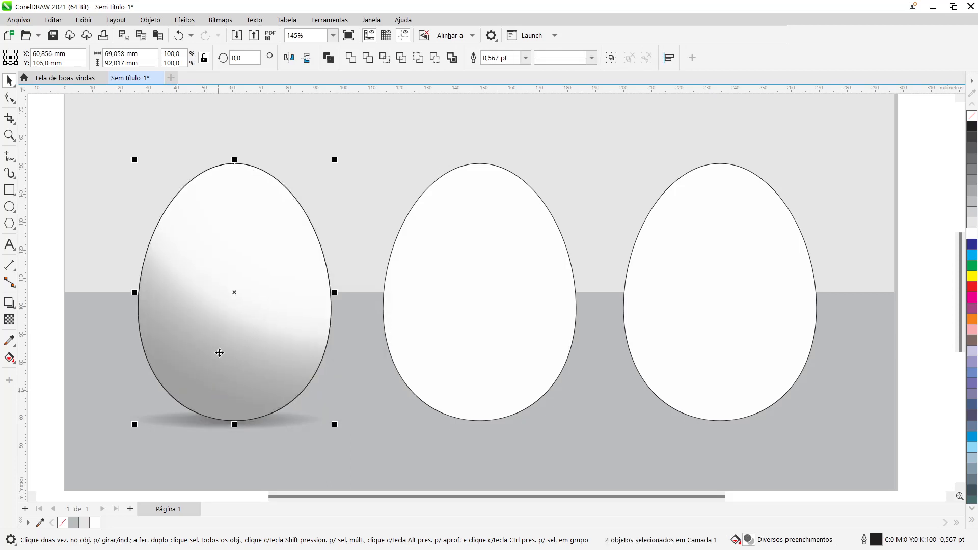
pyautogui.click(45, 324)
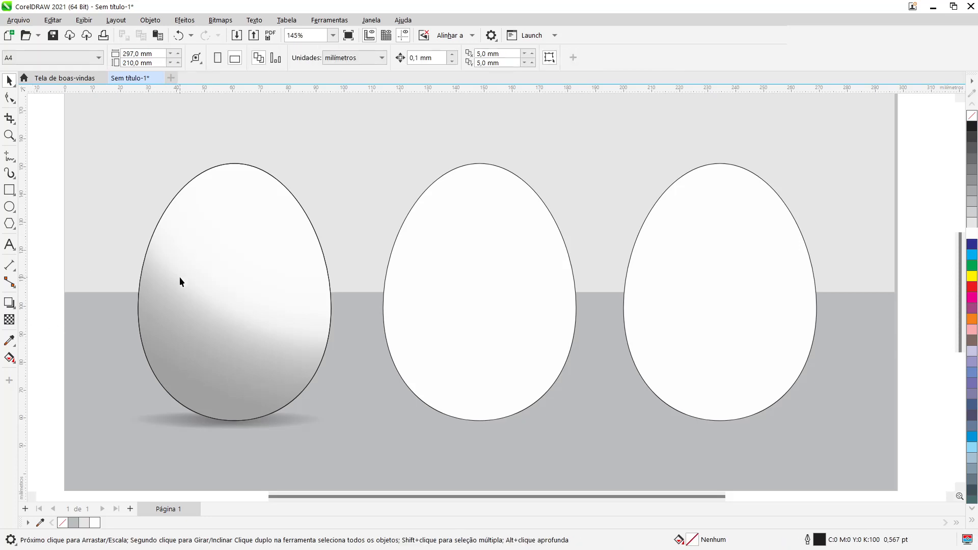
pyautogui.hotkey('ctrl', 'z')
pyautogui.hotkey('ctrl', 'z')
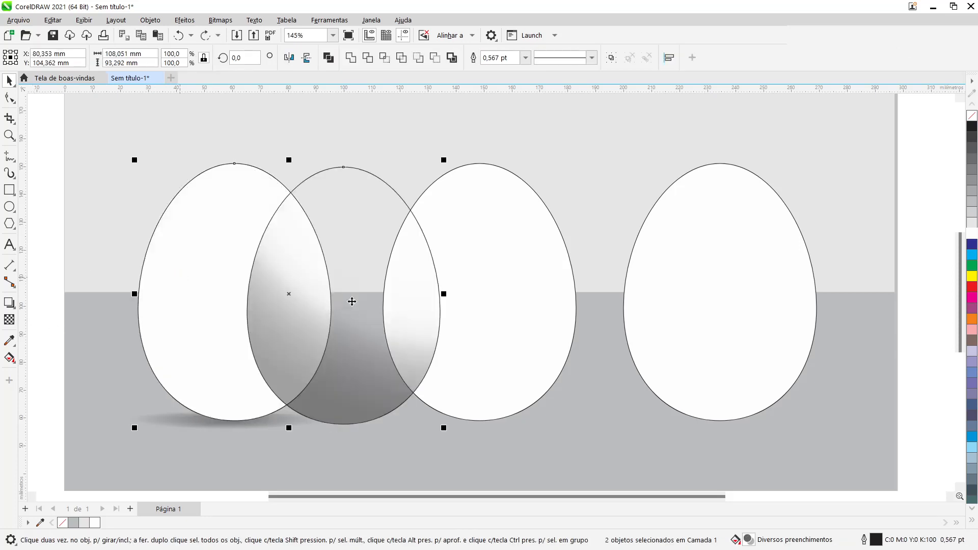
# - Move the shaded egg copy by its centre onto the centre of the left white egg
pyautogui.click(48, 281)
pyautogui.click(341, 300)
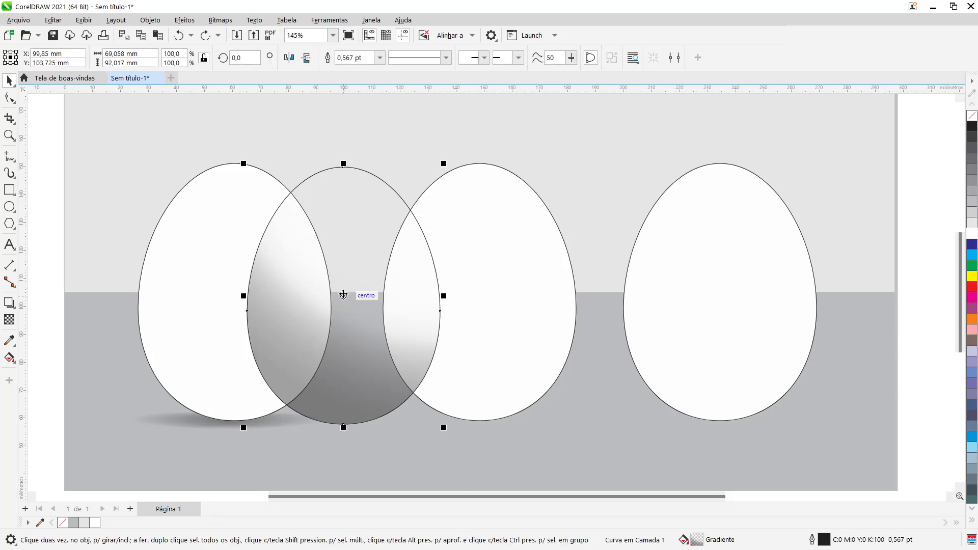
pyautogui.moveTo(343, 295); pyautogui.dragTo(234, 293)
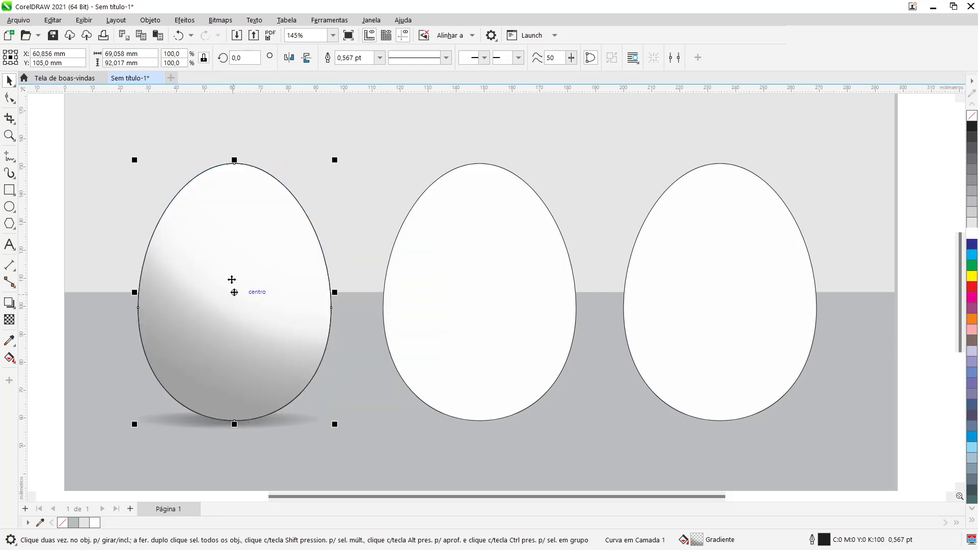
pyautogui.click(45, 142)
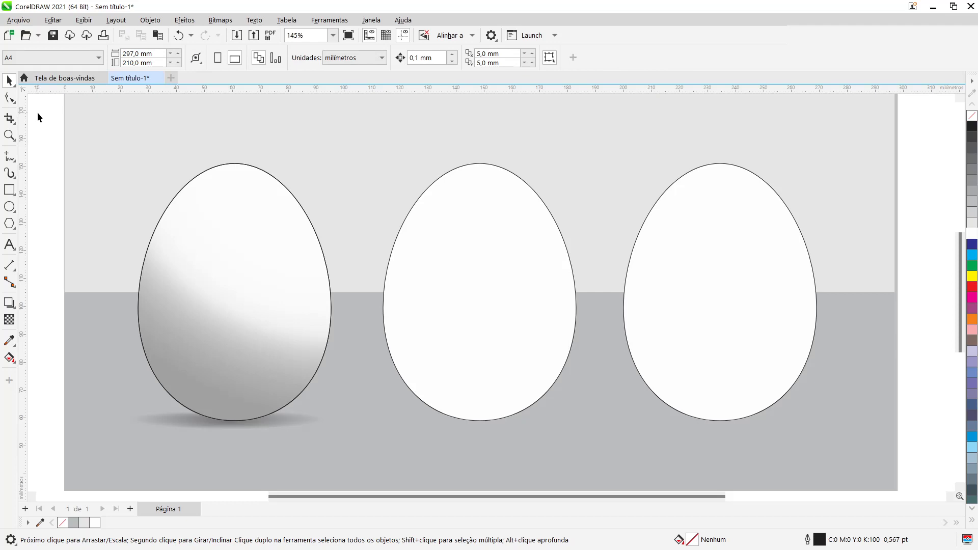
# - Remove the outlines from the left egg, its shaded copy and its shadow
pyautogui.moveTo(38, 112); pyautogui.dragTo(345, 441)
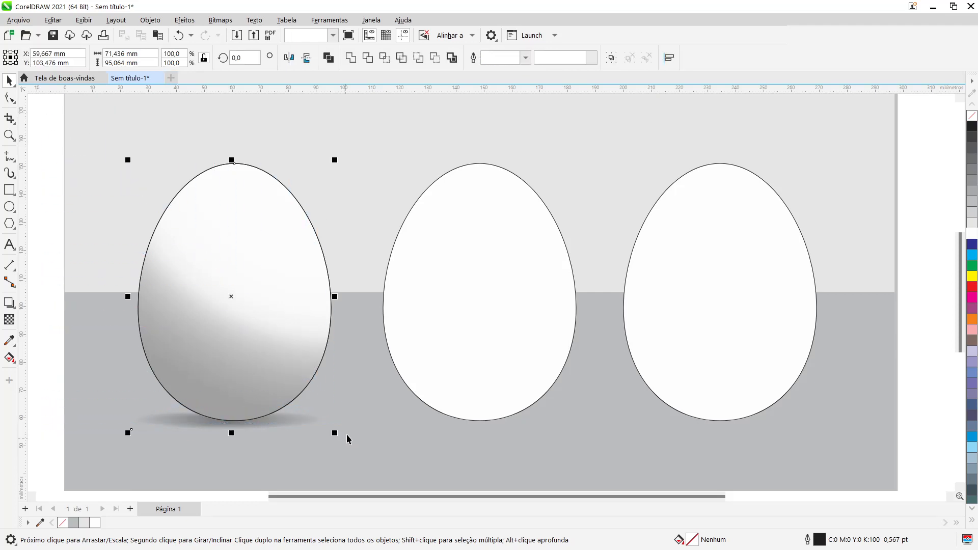
pyautogui.rightClick(972, 119)
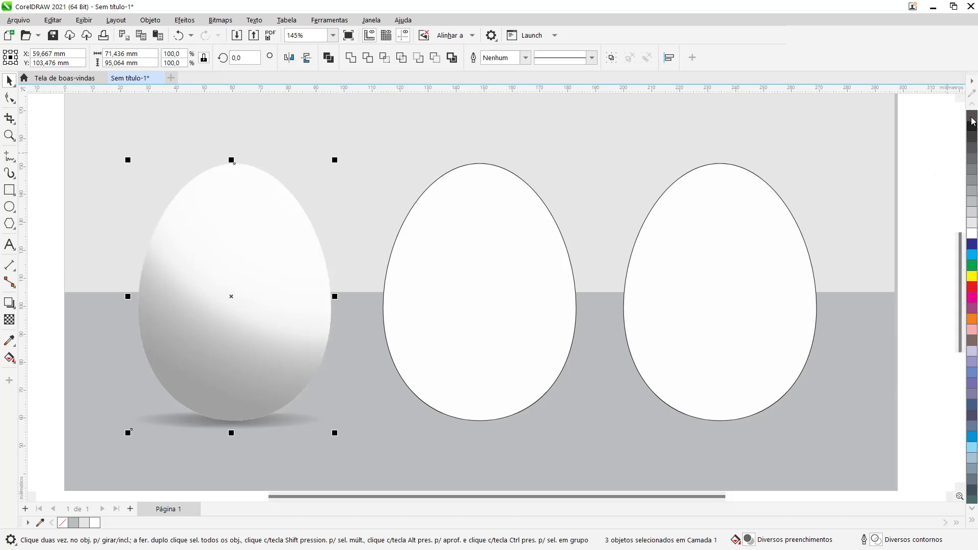
pyautogui.click(912, 200)
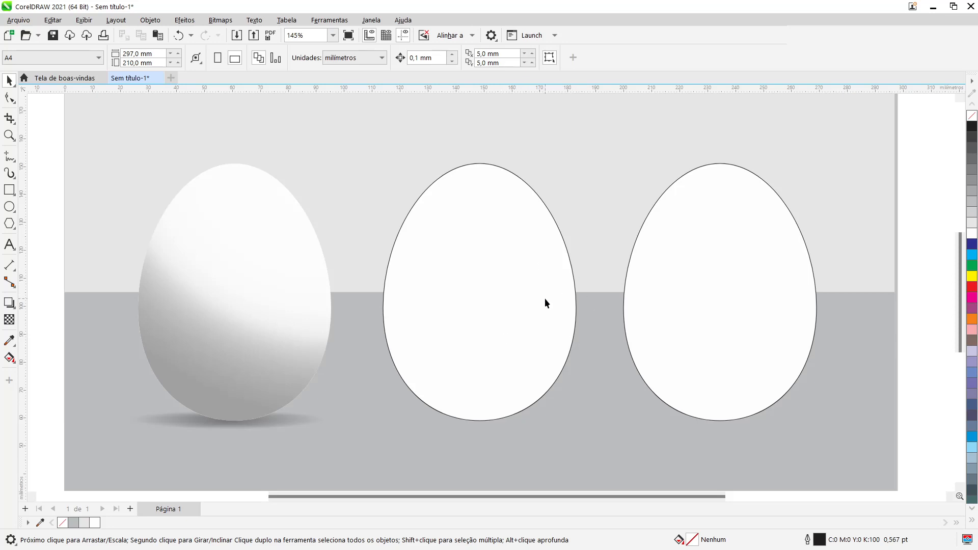
# - Apply a vector pattern fill to the middle egg with the interactive fill
pyautogui.click(514, 304)
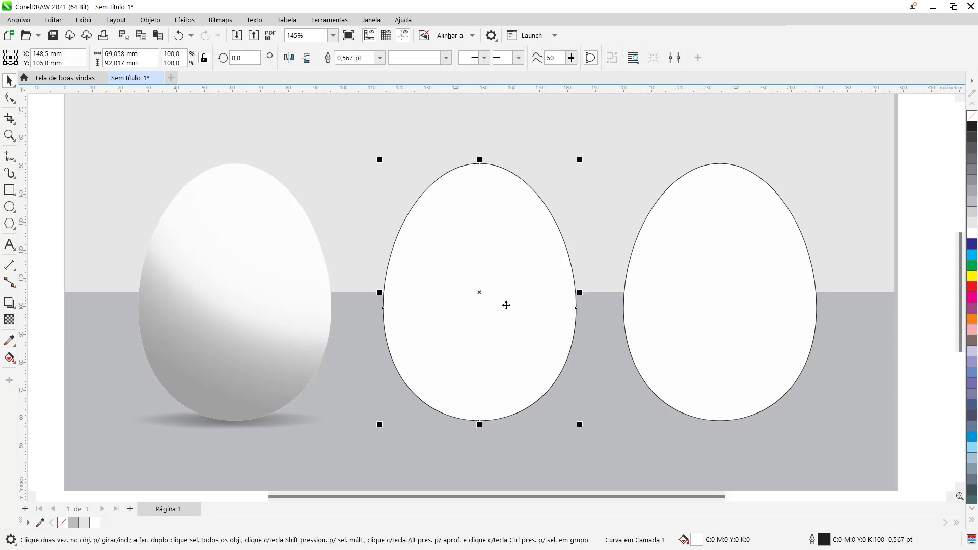
pyautogui.click(7, 359)
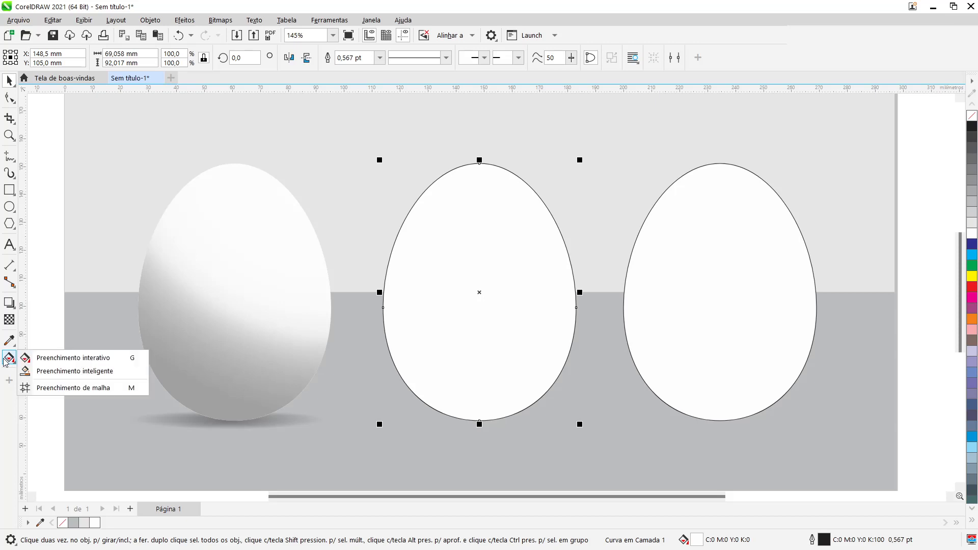
pyautogui.click(47, 363)
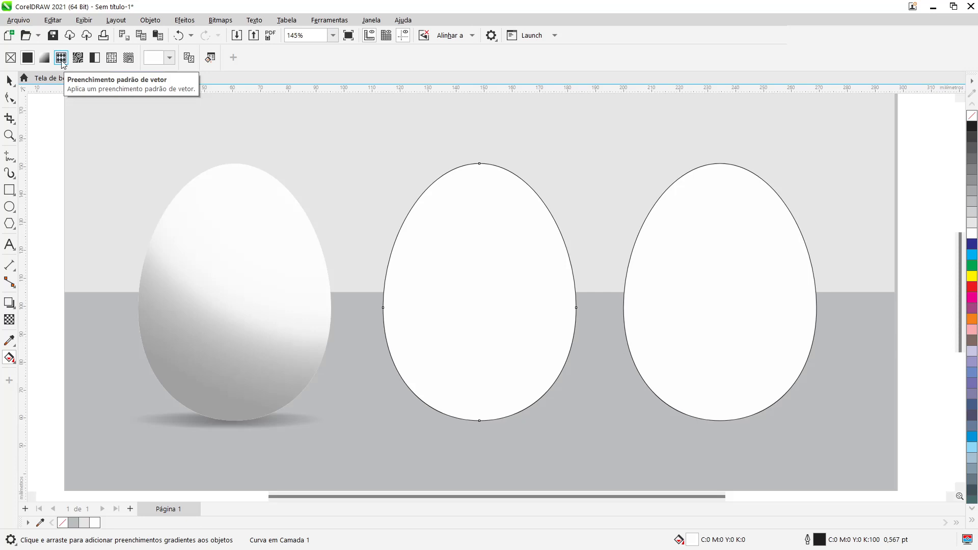
pyautogui.click(61, 58)
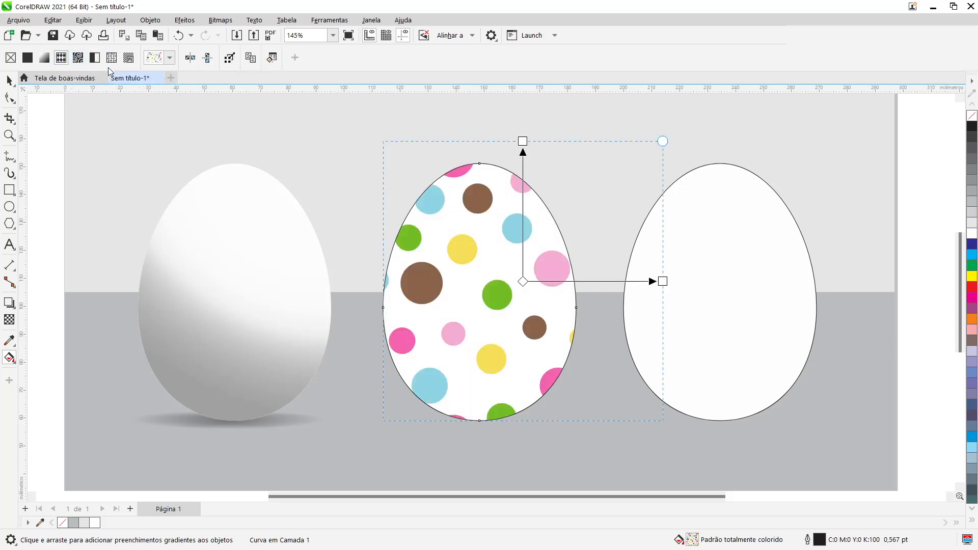
# - Try the blue circles, chain-link and orange scale patterns on the middle egg, and settle on the coloured dots of Vector Pattern 174
pyautogui.click(169, 58)
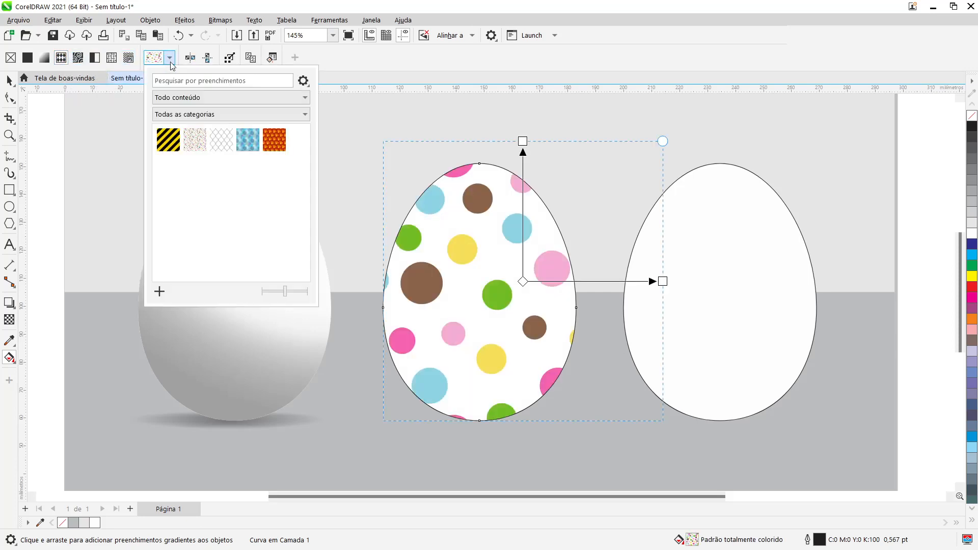
pyautogui.click(247, 147)
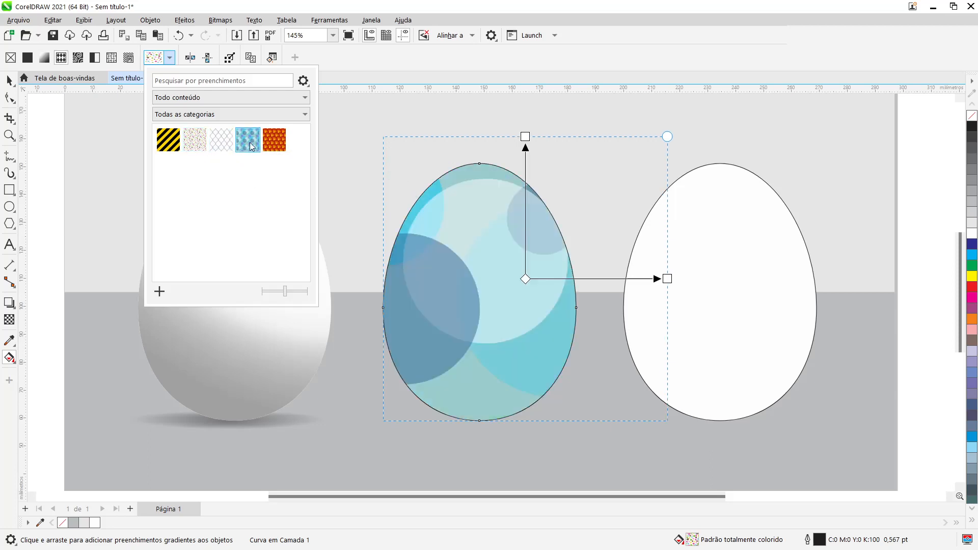
pyautogui.click(222, 140)
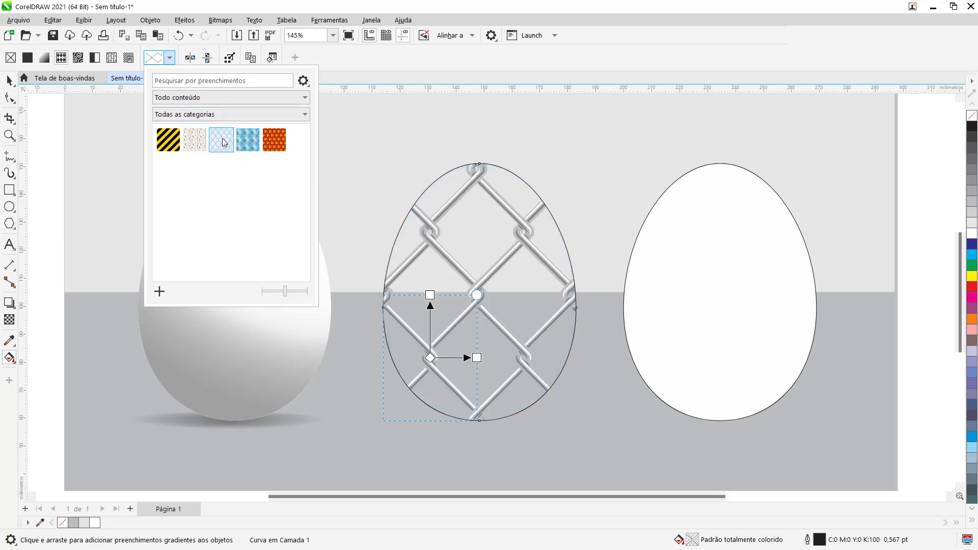
pyautogui.click(276, 144)
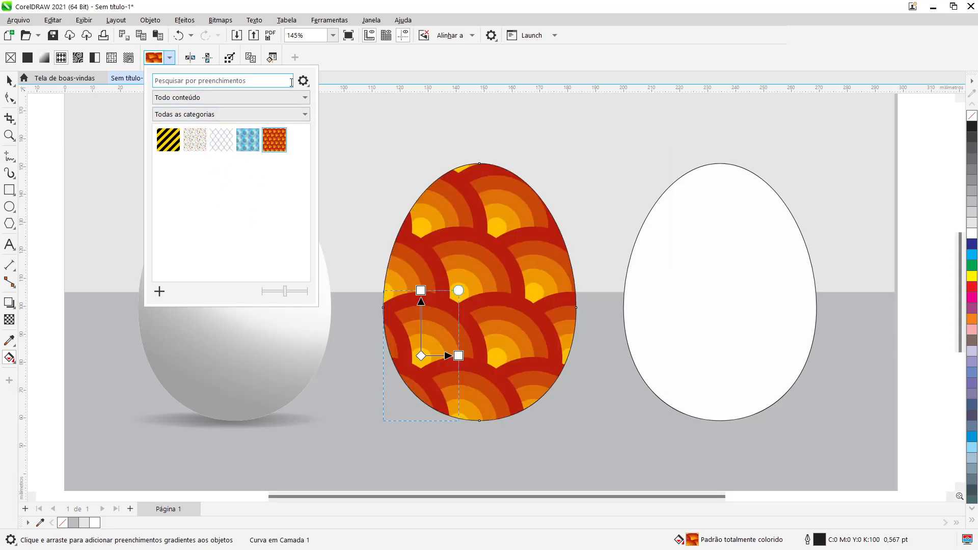
pyautogui.click(200, 143)
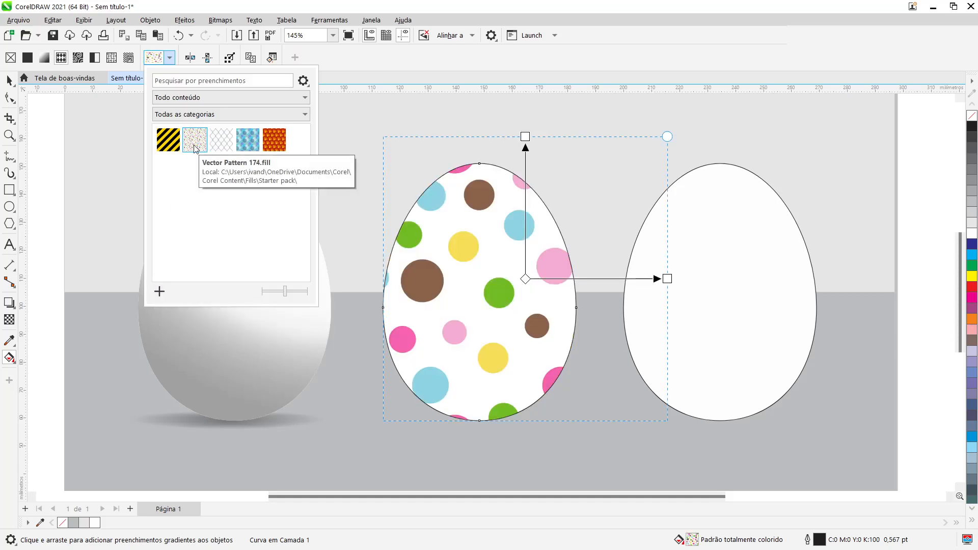
pyautogui.click(536, 61)
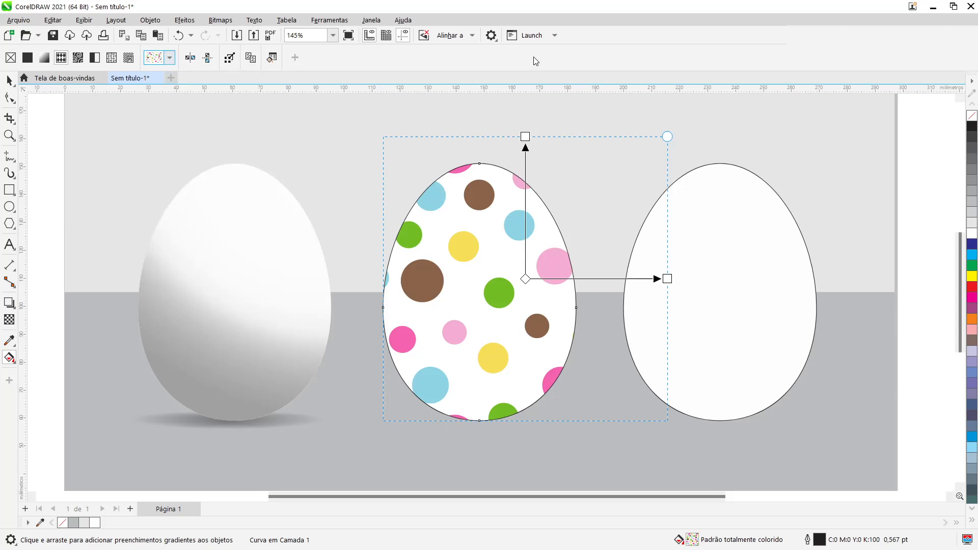
# - Enlarge the middle egg's dot pattern by setting its tile width and height to 129 mm in the fill settings
pyautogui.click(271, 59)
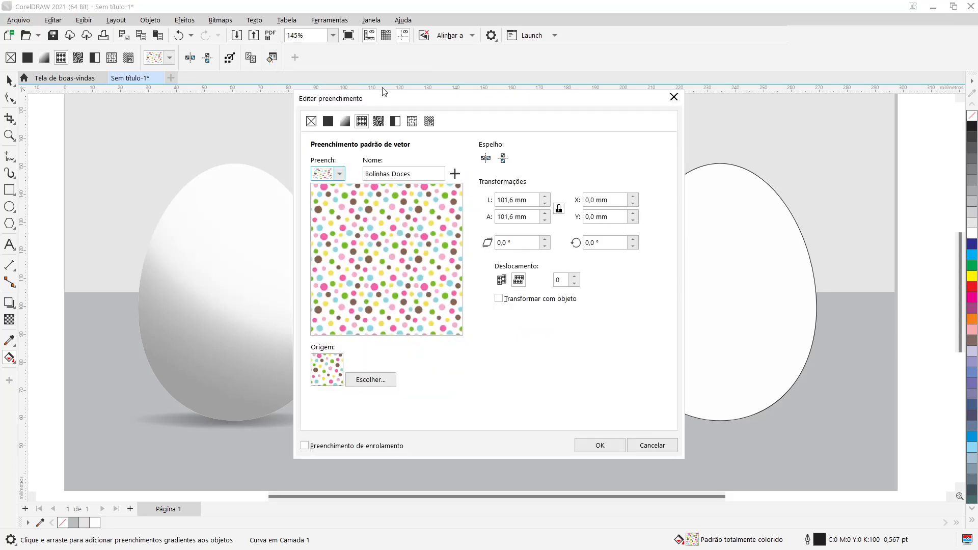
pyautogui.moveTo(401, 100); pyautogui.dragTo(694, 56)
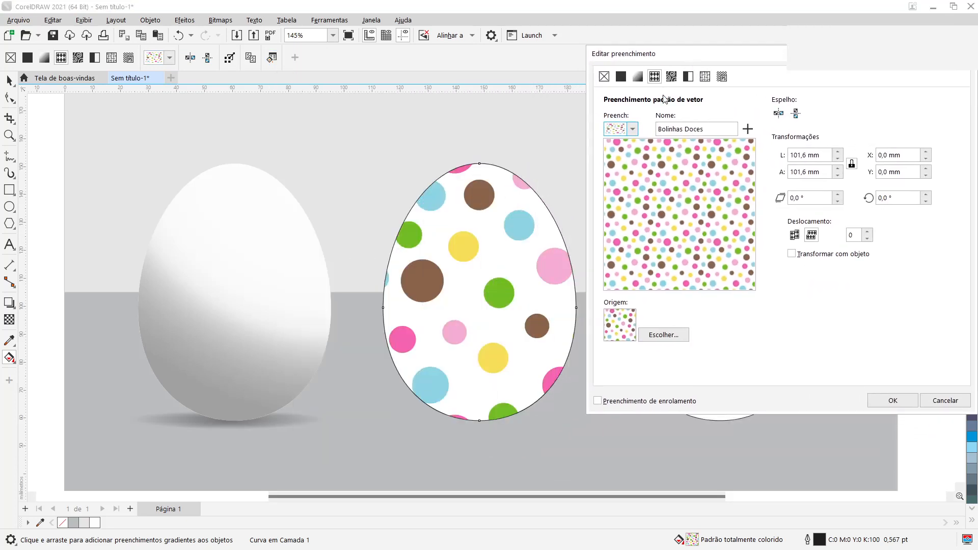
pyautogui.moveTo(824, 155); pyautogui.dragTo(777, 151)
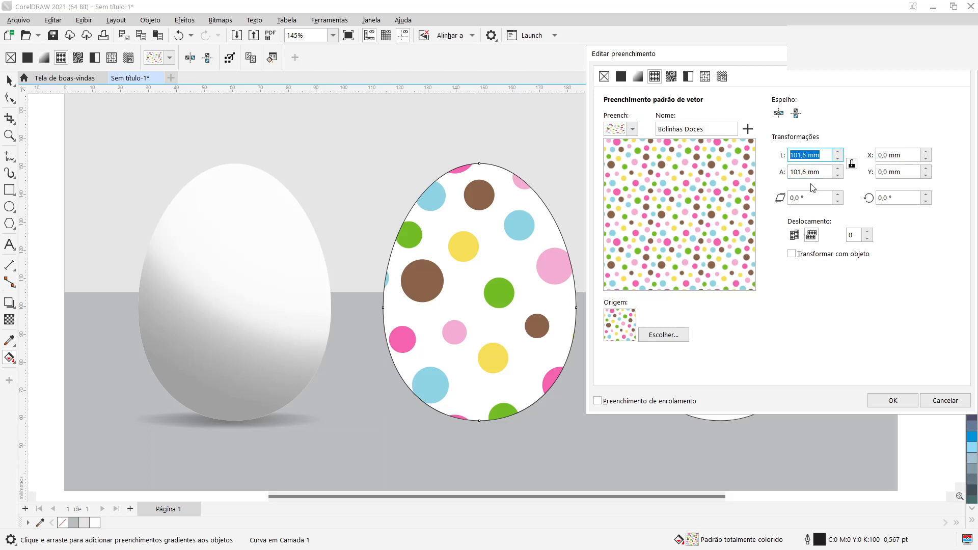
pyautogui.write('129')
pyautogui.press('Return')
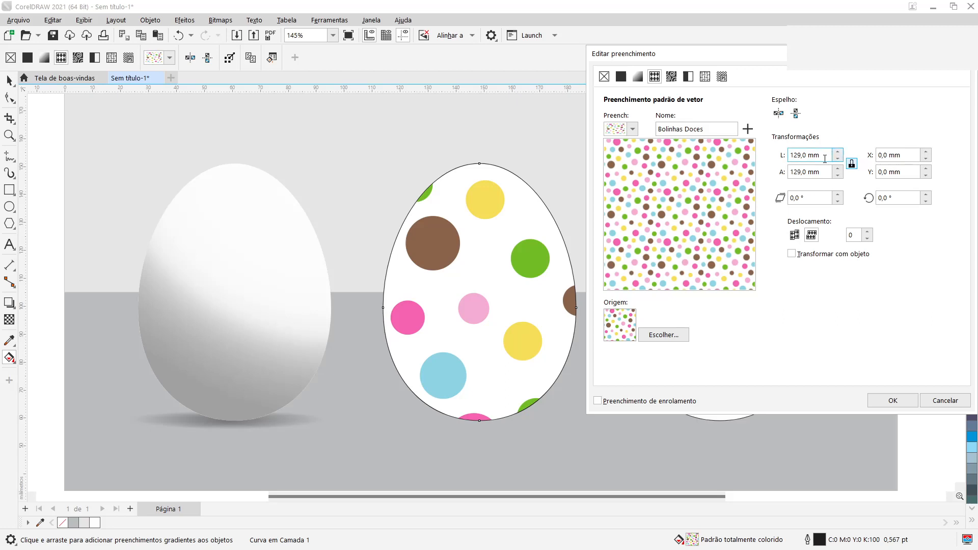
pyautogui.moveTo(823, 155); pyautogui.dragTo(768, 160)
pyautogui.click(798, 257)
pyautogui.click(795, 254)
pyautogui.click(890, 401)
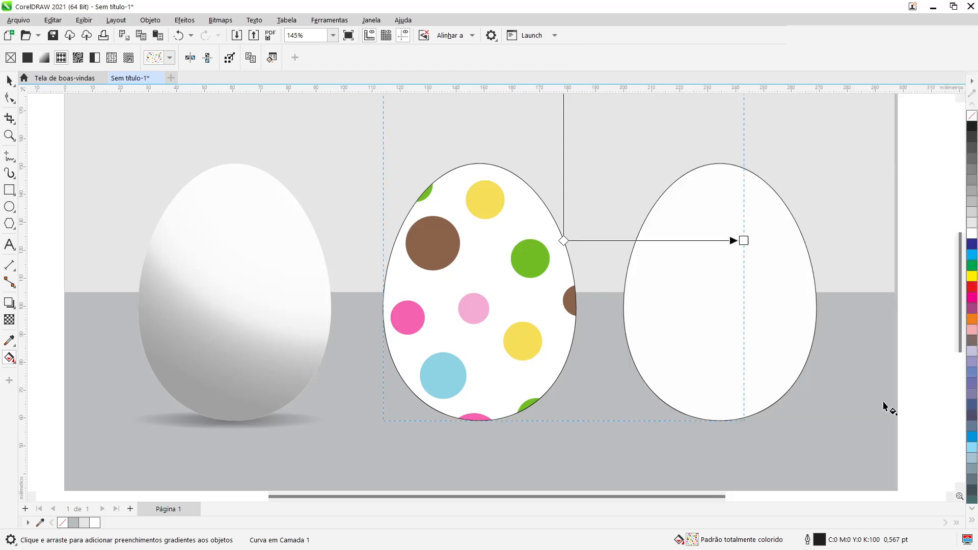
# - Try enlarging the middle egg about its centre to about 136 %, and undo the scaling
pyautogui.click(10, 80)
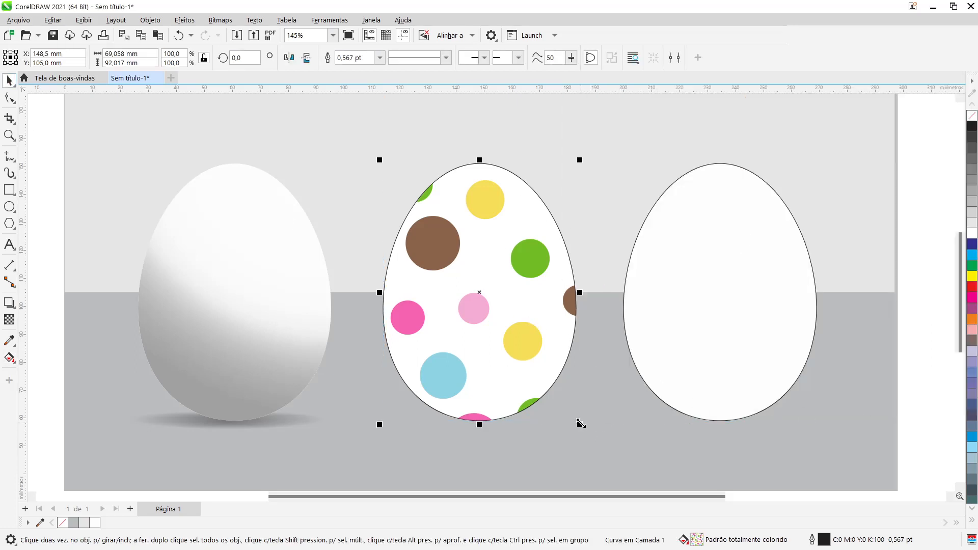
pyautogui.moveTo(581, 423); pyautogui.dragTo(651, 473)
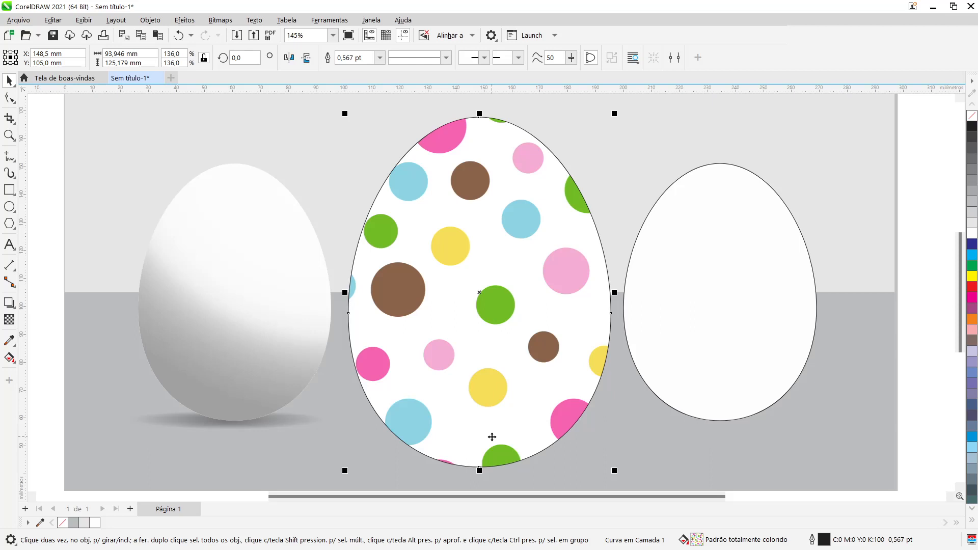
pyautogui.hotkey('ctrl', 'z')
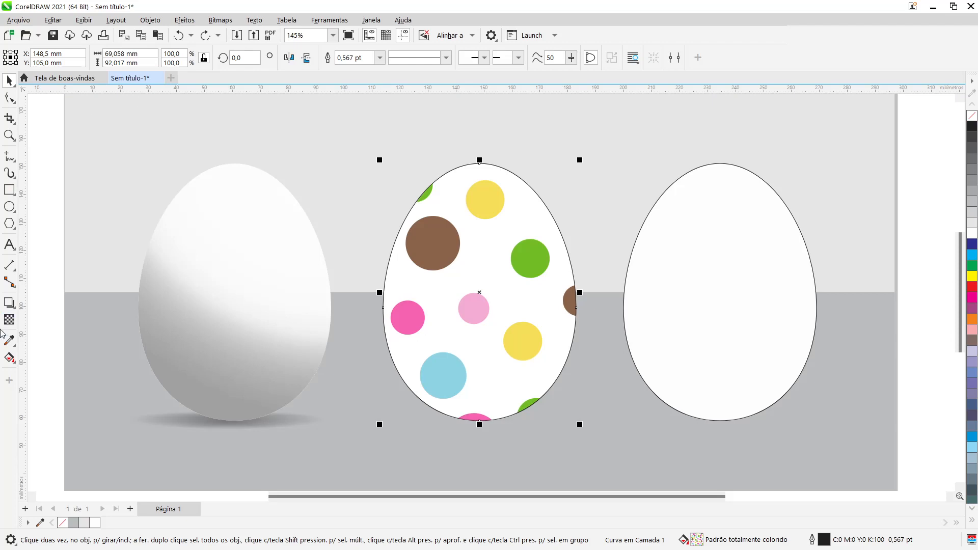
# - Turn on transforming the vector pattern with the object in the middle egg's fill settings
pyautogui.click(9, 360)
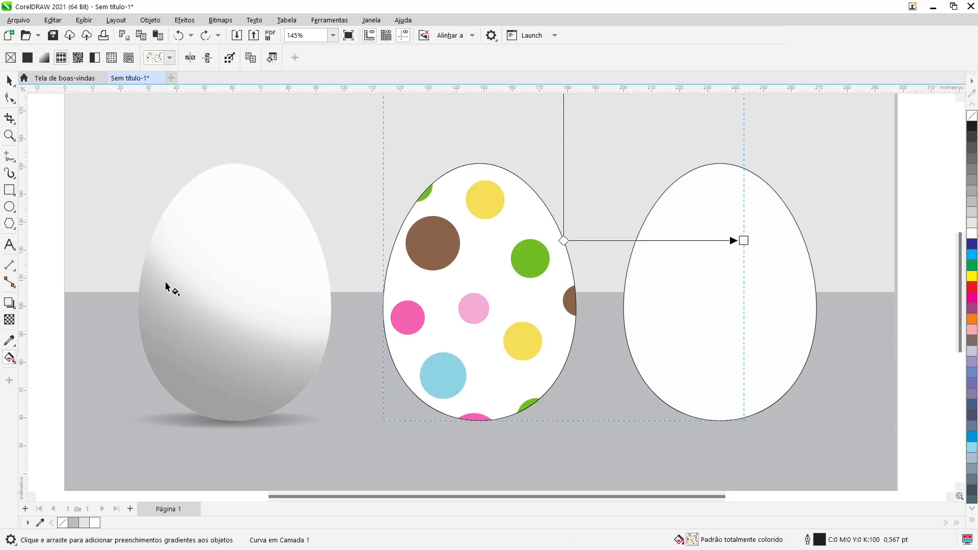
pyautogui.click(272, 58)
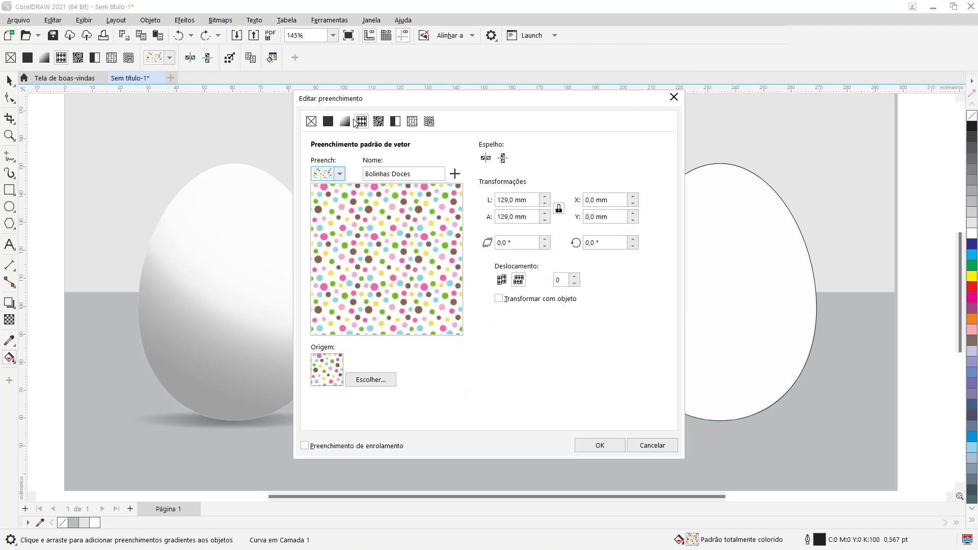
pyautogui.click(518, 299)
pyautogui.click(586, 450)
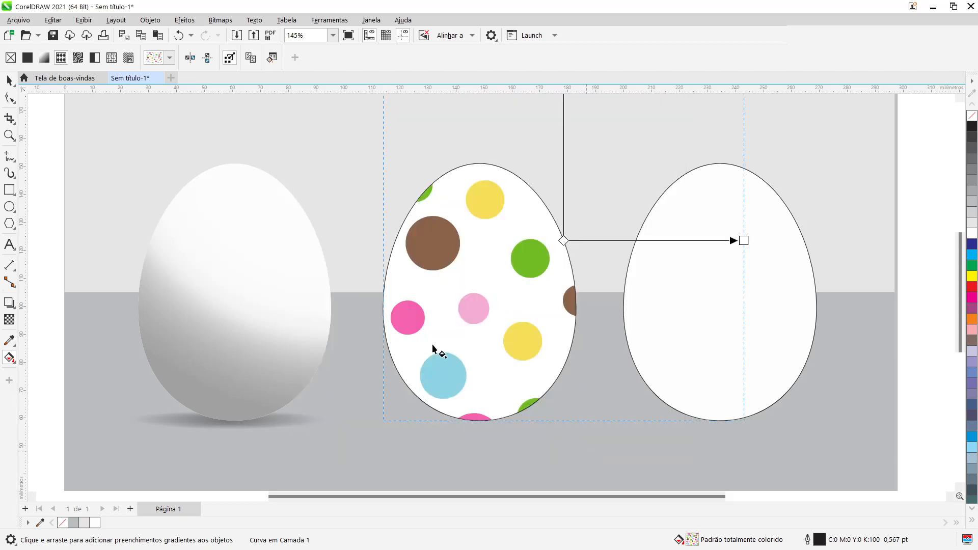
# - Test the pattern scaling by enlarging the middle egg to about 140.8 %, and undo the enlargement
pyautogui.click(10, 81)
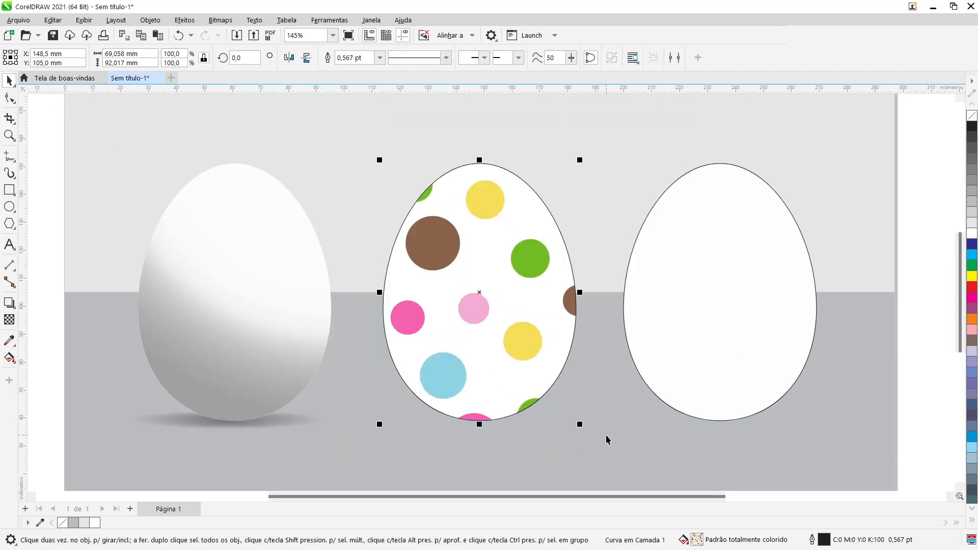
pyautogui.moveTo(580, 425); pyautogui.dragTo(654, 479)
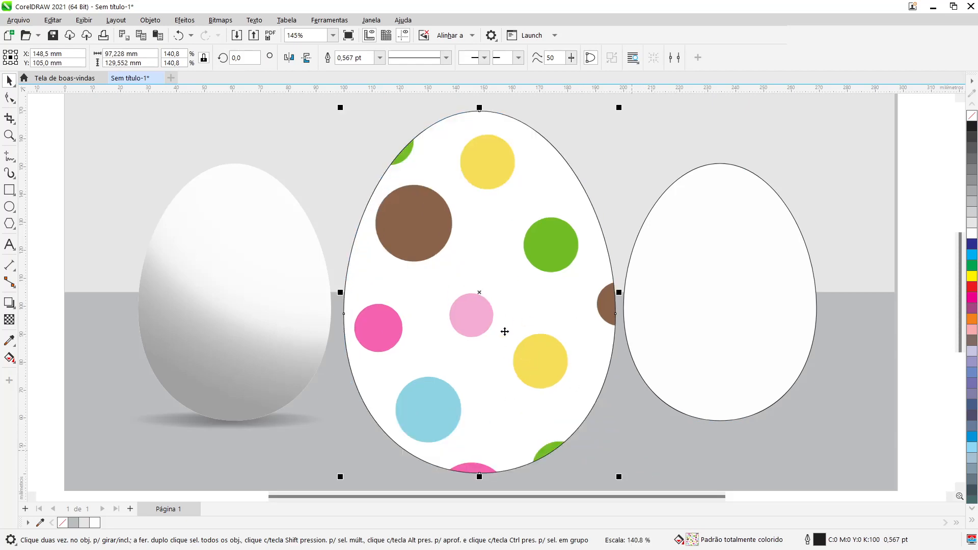
pyautogui.hotkey('ctrl', 'z')
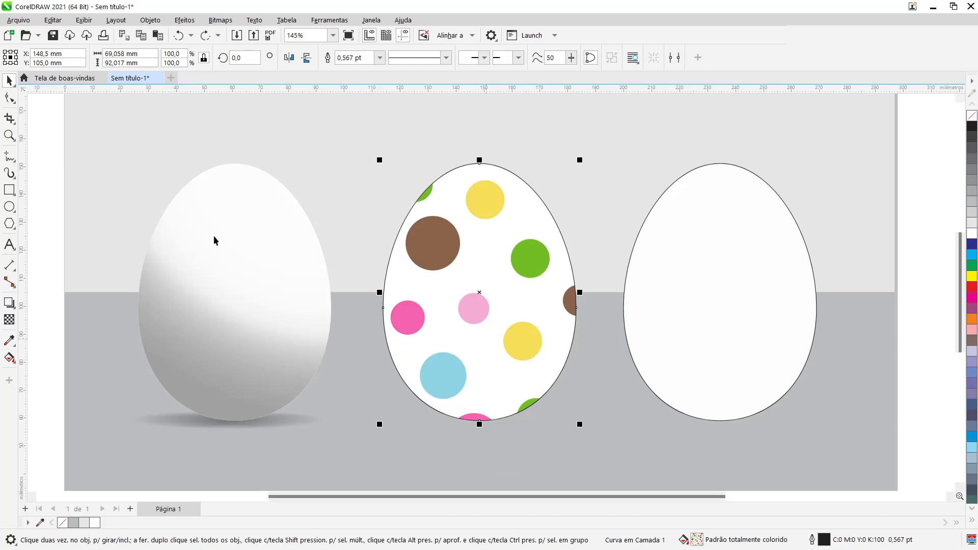
# - Remove the outline from the dotted middle egg
pyautogui.click(61, 226)
pyautogui.click(425, 292)
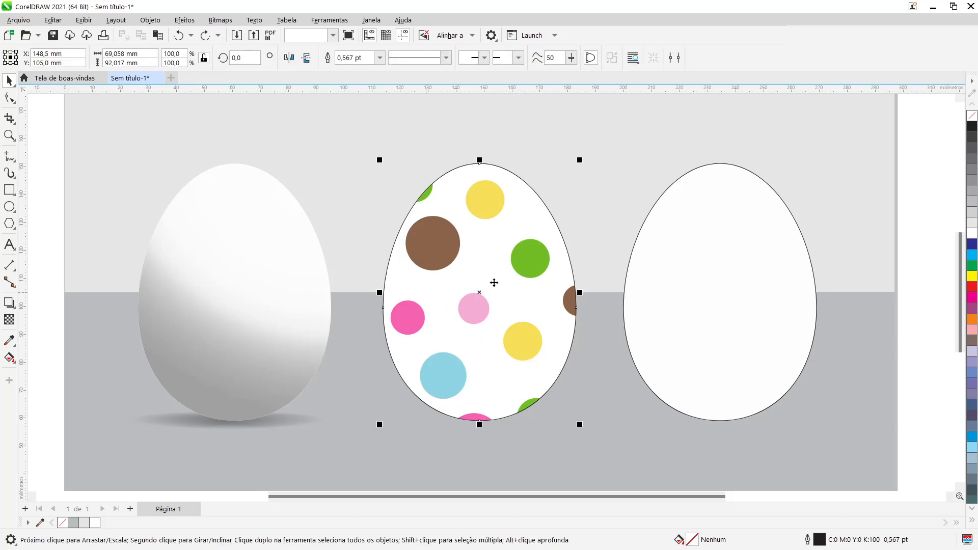
pyautogui.rightClick(972, 115)
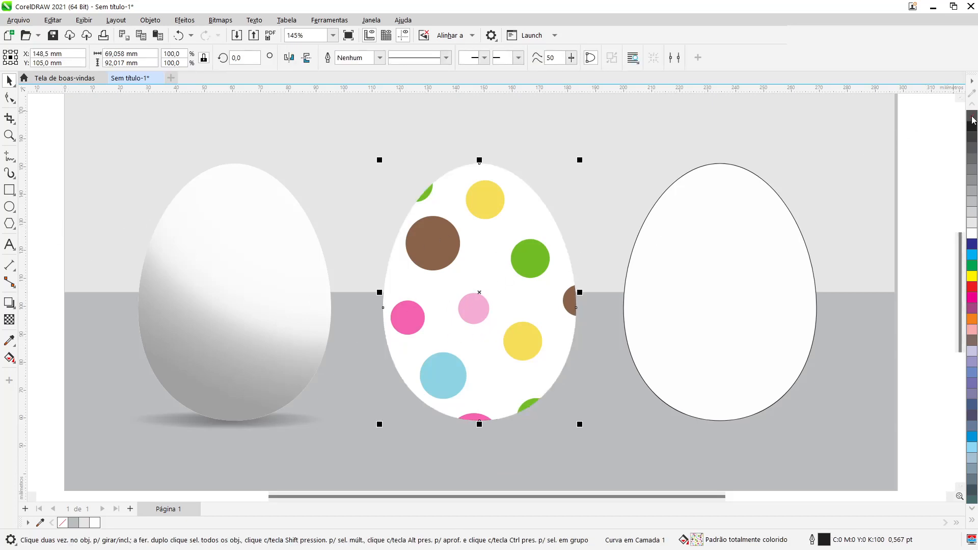
pyautogui.click(913, 190)
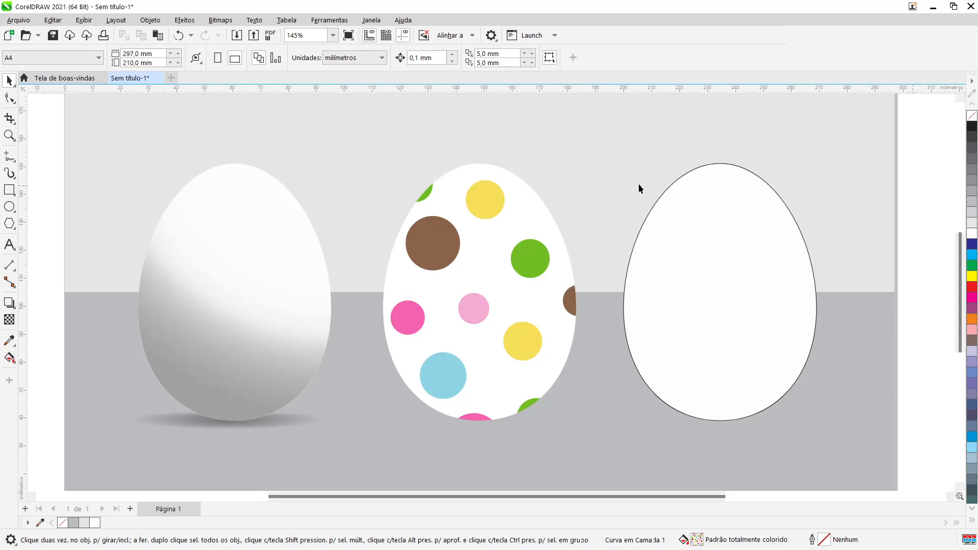
# - Apply the Sphere 3D effect to the middle egg, trying percentages of 43, 46, -37 and 18 before settling on 30
pyautogui.click(513, 285)
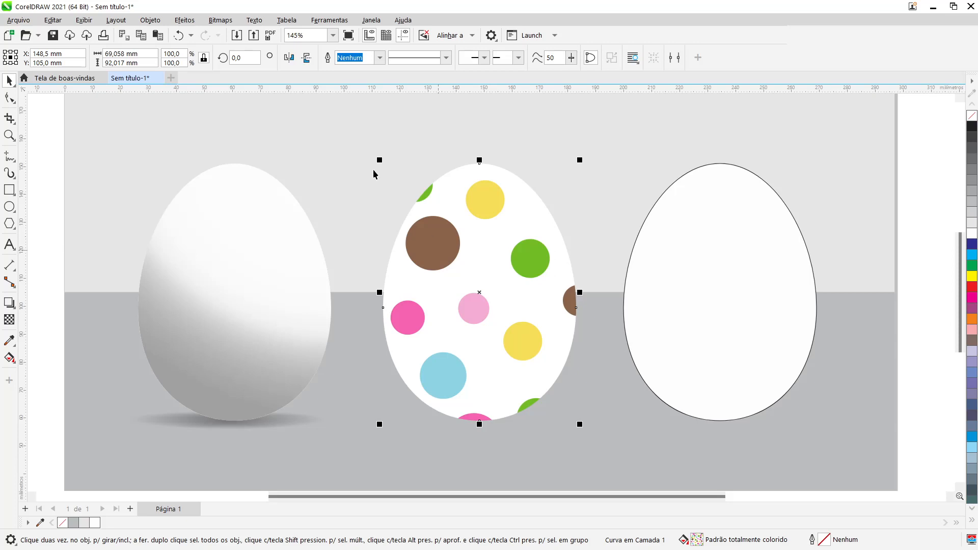
pyautogui.click(181, 22)
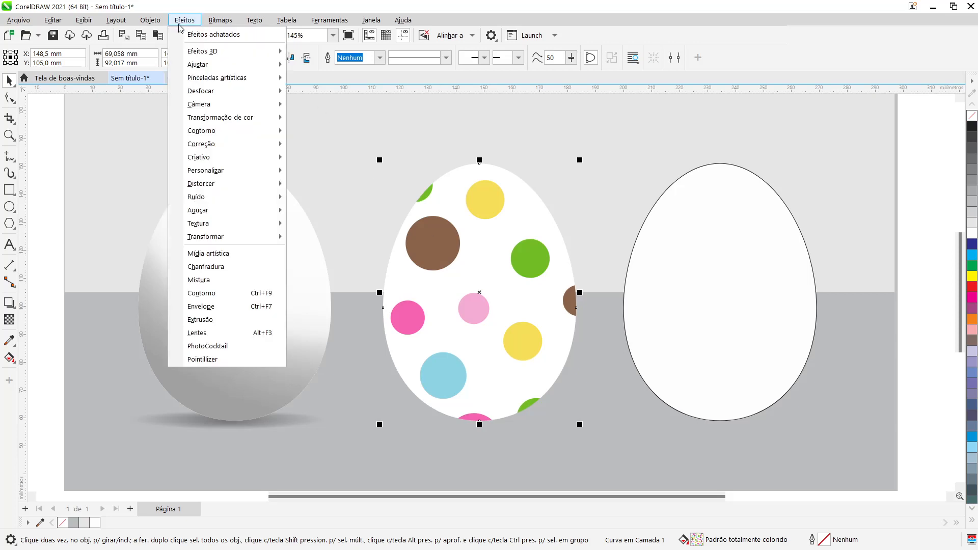
pyautogui.moveTo(278, 52)
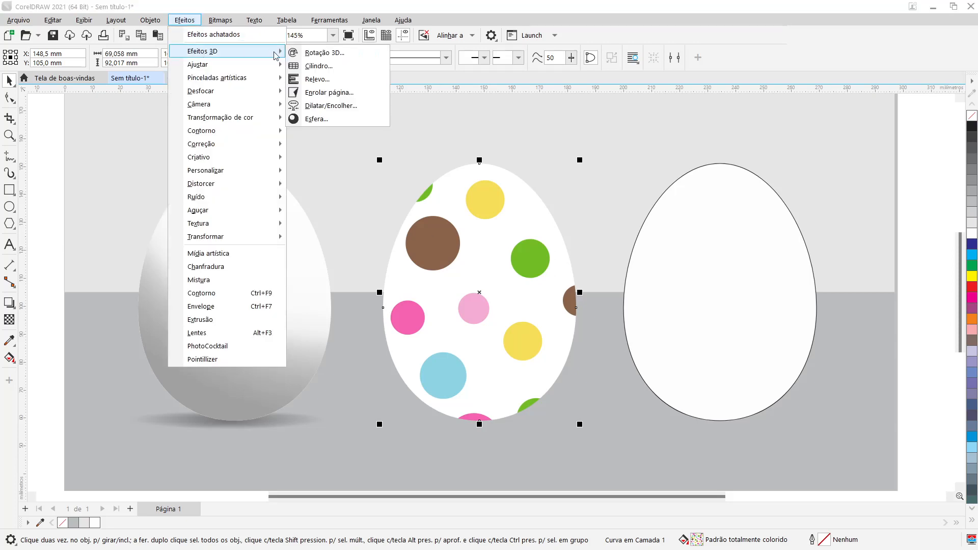
pyautogui.click(353, 126)
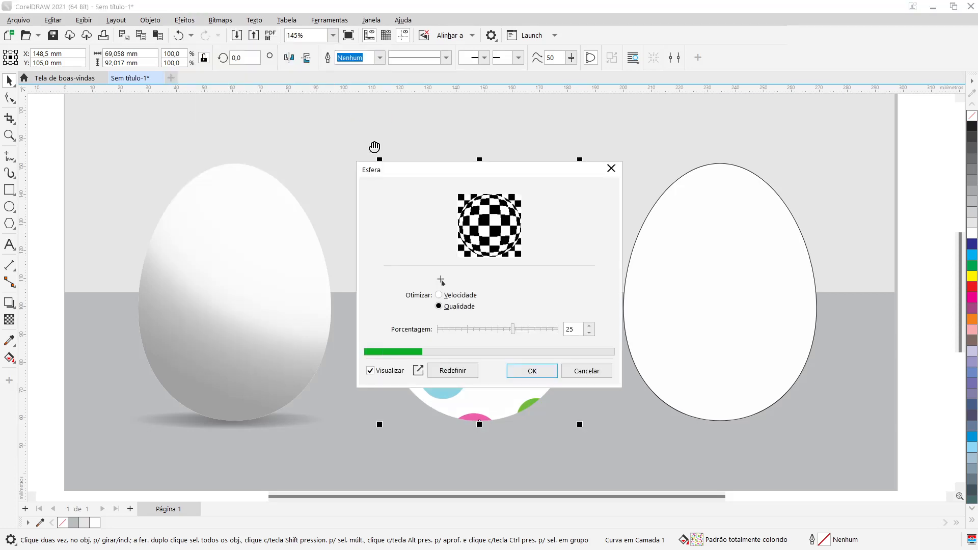
pyautogui.moveTo(398, 175); pyautogui.dragTo(660, 72)
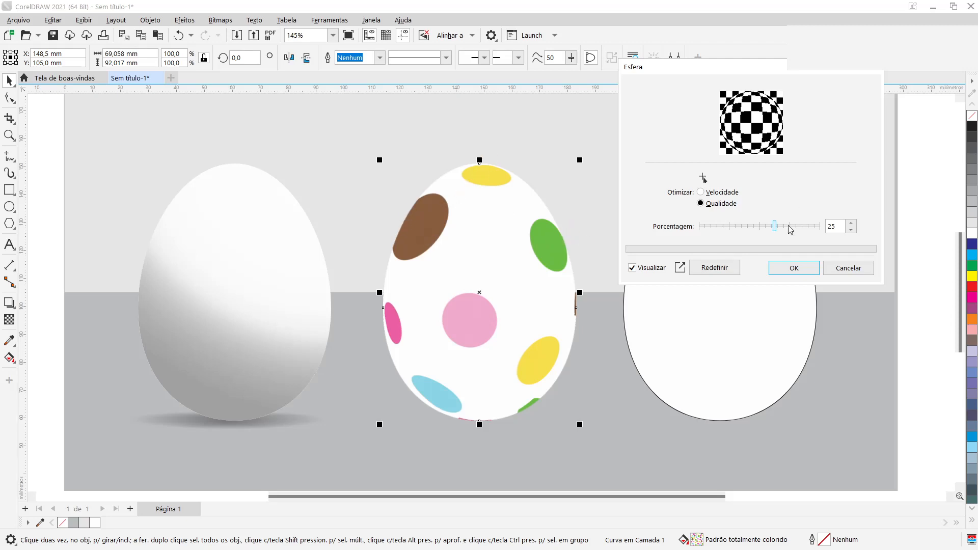
pyautogui.moveTo(777, 230); pyautogui.dragTo(787, 232)
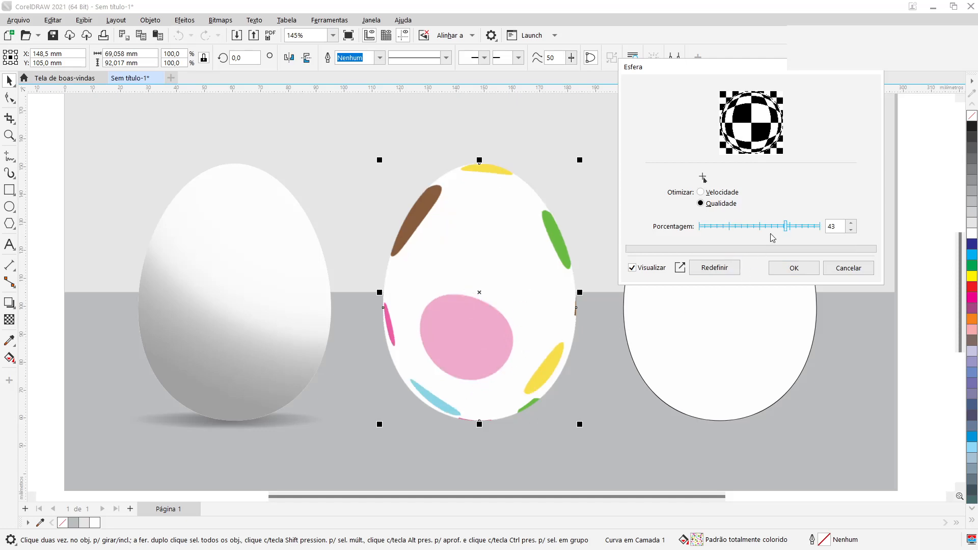
pyautogui.moveTo(787, 227); pyautogui.dragTo(788, 228)
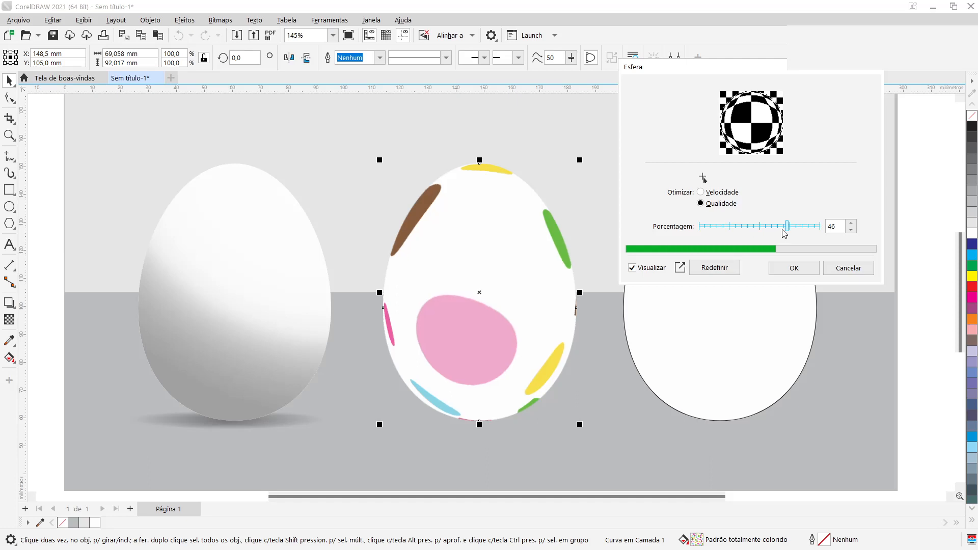
pyautogui.moveTo(787, 228); pyautogui.dragTo(738, 229)
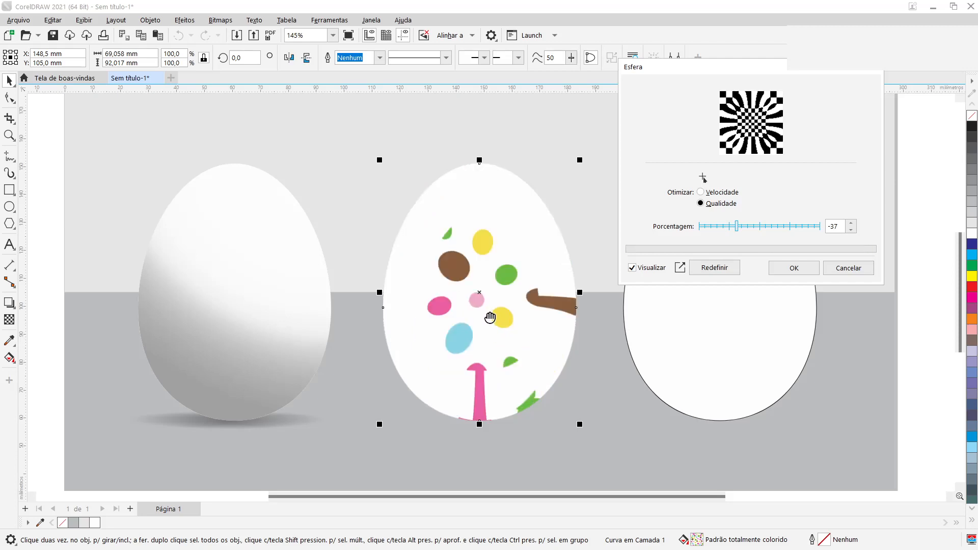
pyautogui.moveTo(737, 228); pyautogui.dragTo(772, 231)
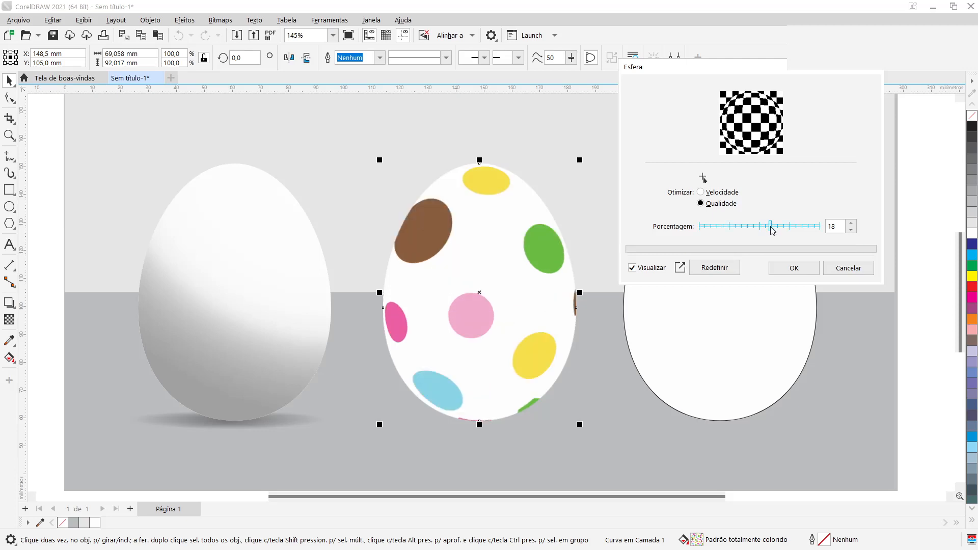
pyautogui.doubleClick(832, 227)
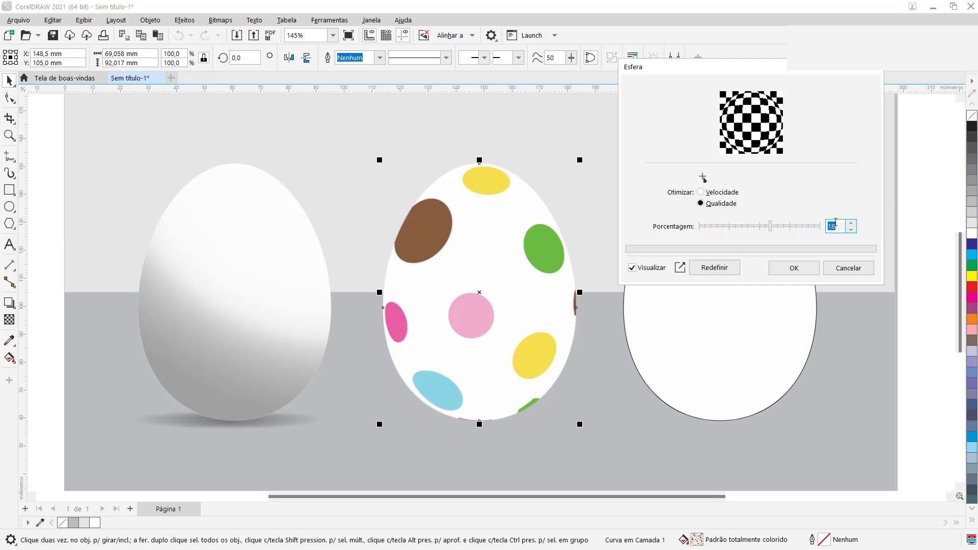
pyautogui.write('30')
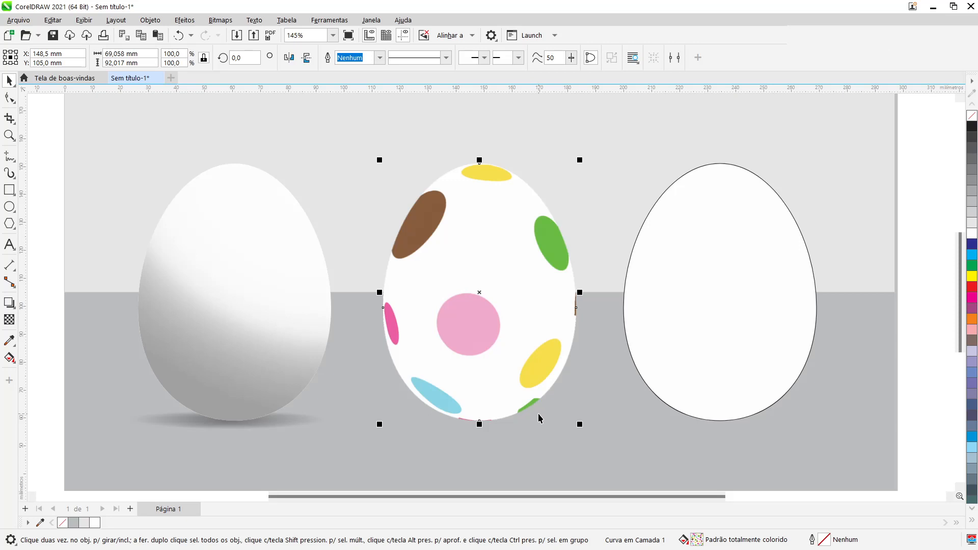
# - Try covering the dotted middle egg with a centred copy of the plain right egg, and remove that copy
pyautogui.press('z')
pyautogui.click(538, 412)
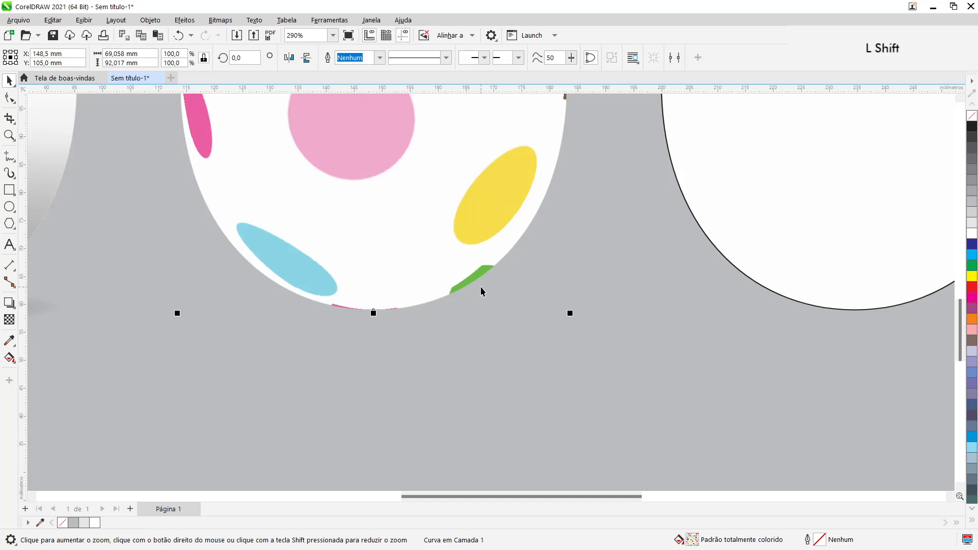
pyautogui.hotkey('shift', 'F4')
pyautogui.press('F2')
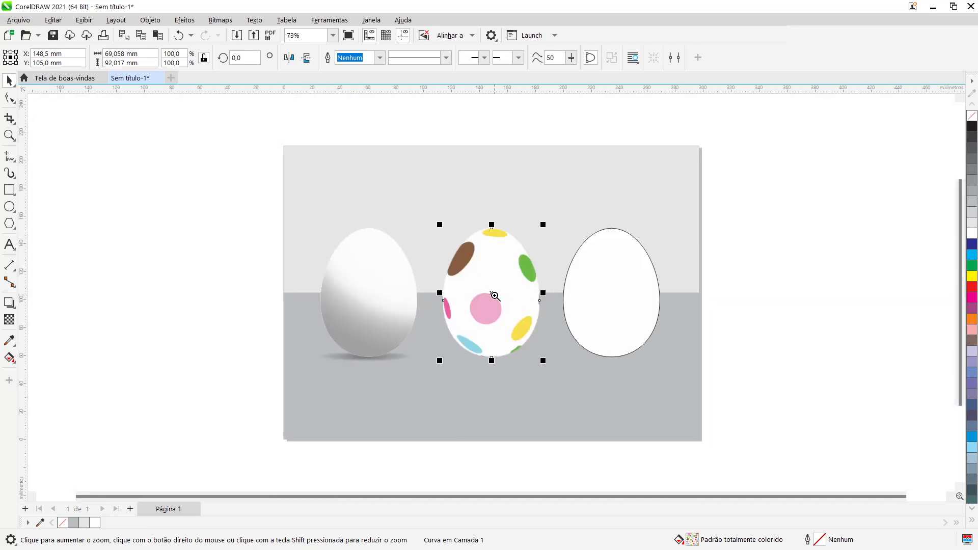
pyautogui.click(495, 295)
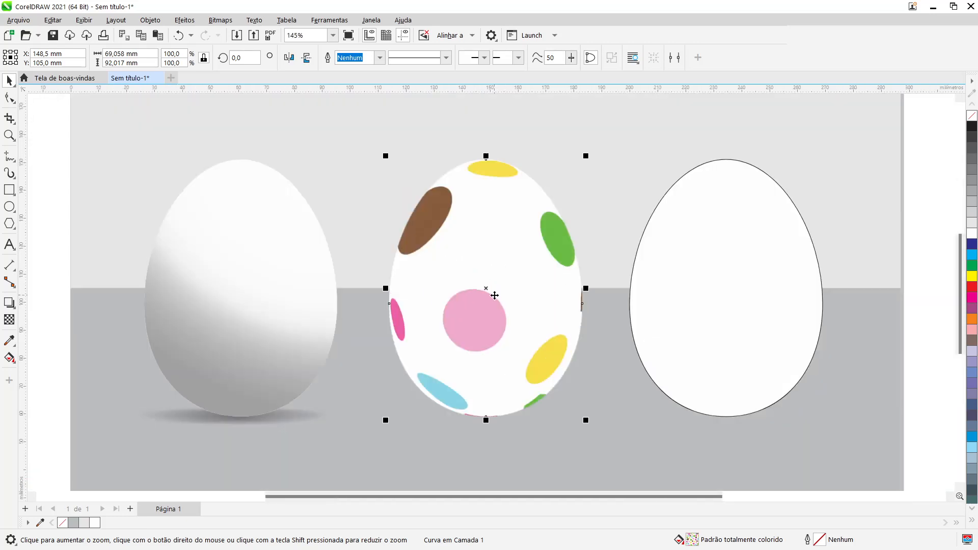
pyautogui.click(704, 294)
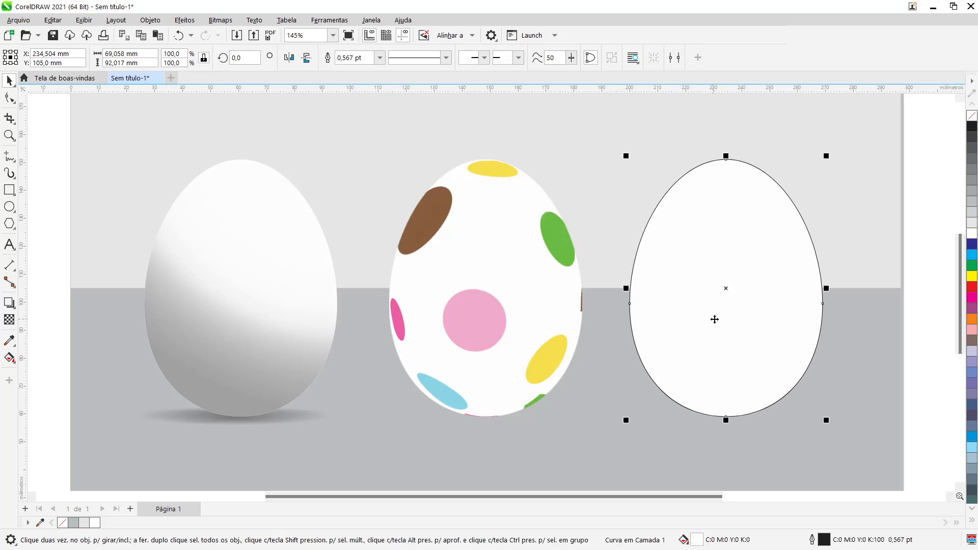
pyautogui.hotkey('ctrl', 'c')
pyautogui.keyDown('shift'); pyautogui.click(490, 297); pyautogui.keyUp('shift')
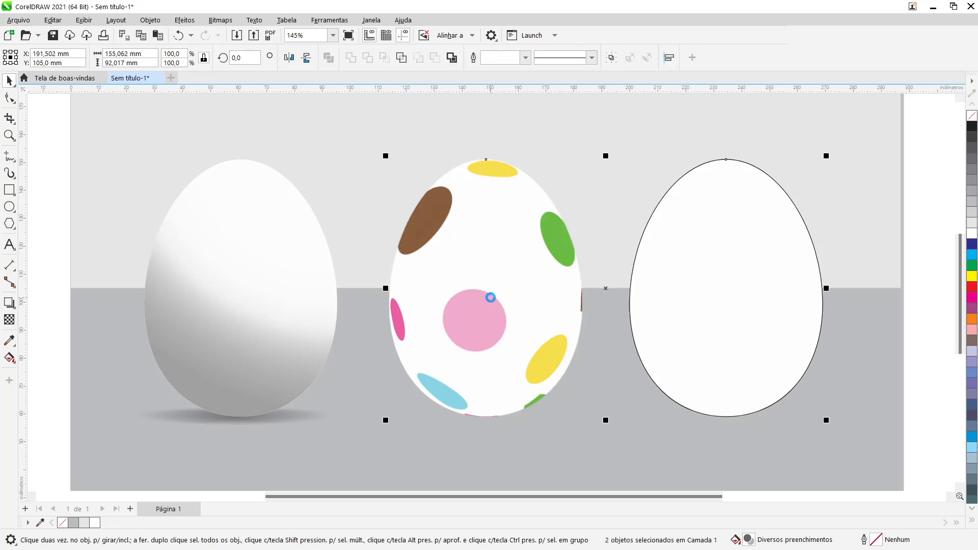
pyautogui.press('c')
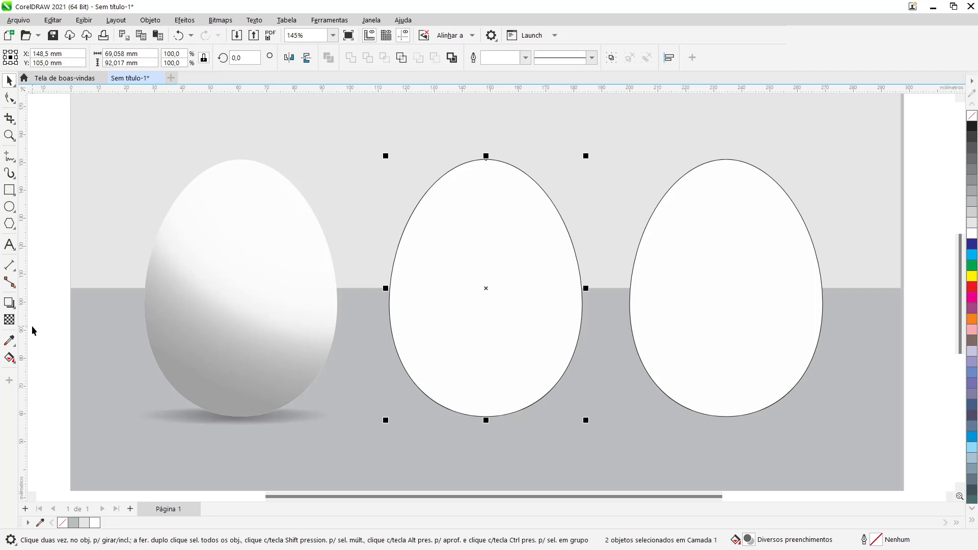
pyautogui.click(31, 326)
pyautogui.click(503, 349)
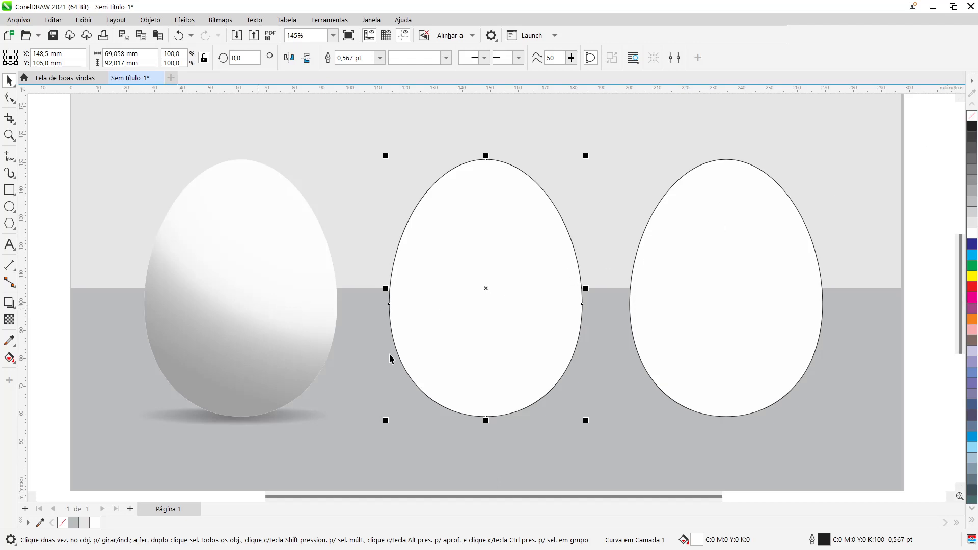
pyautogui.press('Delete')
# - Enlarge the dotted middle egg about its centre to about 106.3 %, roughly 73.4 by 97.8 mm
pyautogui.click(488, 324)
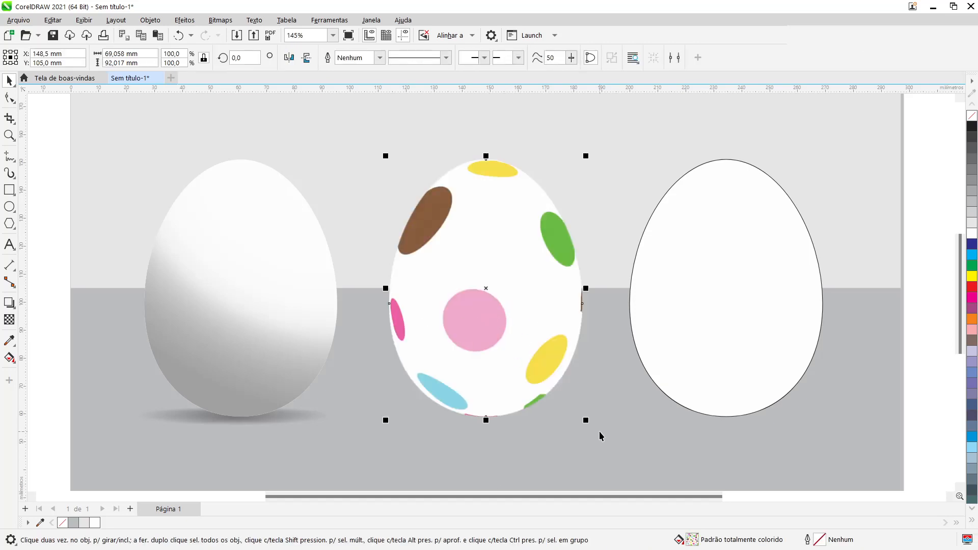
pyautogui.moveTo(586, 421)
pyautogui.mouseDown()
pyautogui.moveTo(612, 441)
pyautogui.moveTo(584, 423)
pyautogui.moveTo(594, 428)
pyautogui.mouseUp()
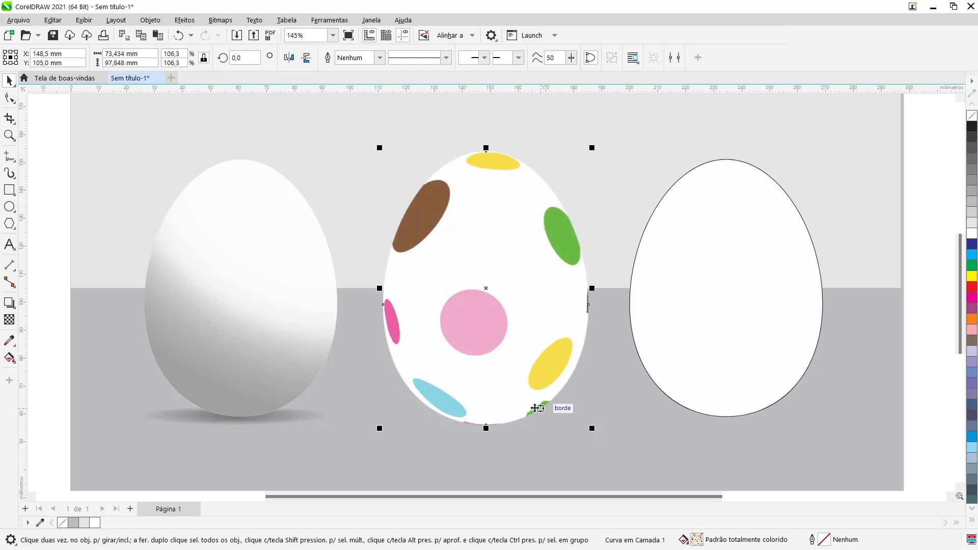
pyautogui.click(49, 292)
# - Copy the left egg's gradient shading shape onto the dotted middle egg, aligning the two centres
pyautogui.click(251, 319)
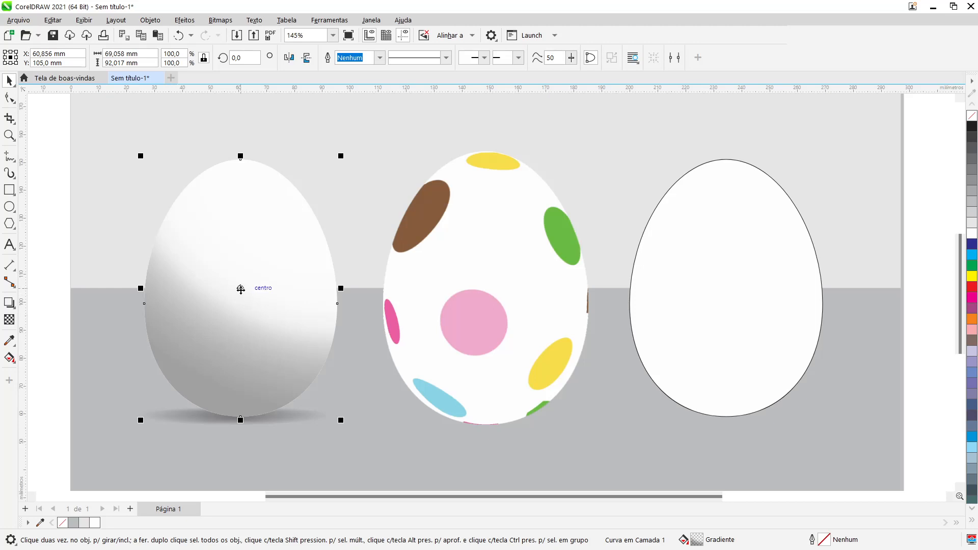
pyautogui.moveTo(240, 289); pyautogui.dragTo(487, 289)
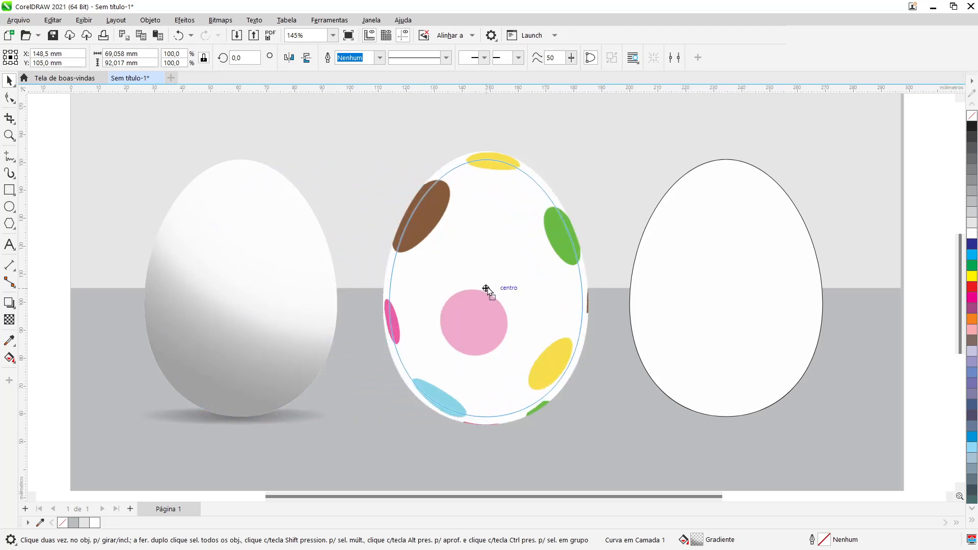
pyautogui.moveTo(487, 289); pyautogui.dragTo(487, 287)
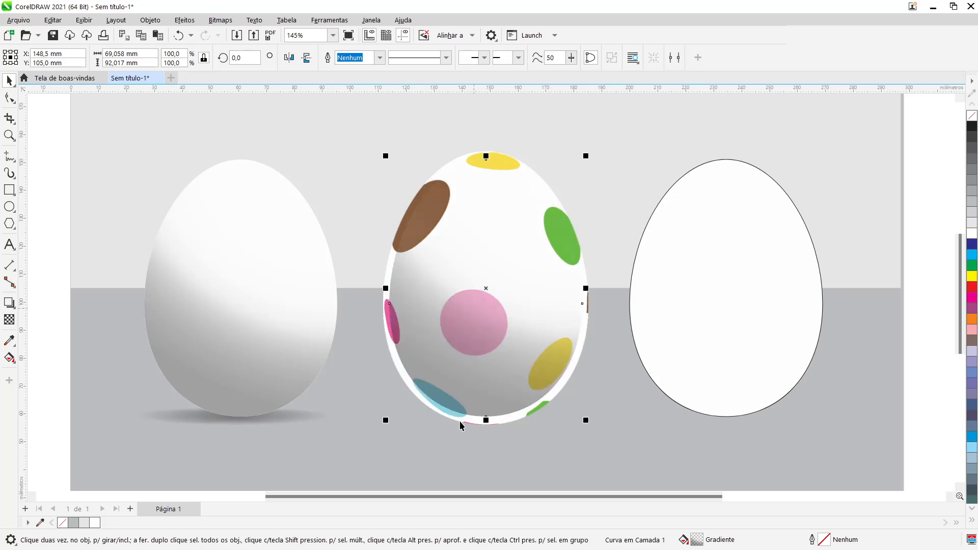
# - PowerClip the enlarged dotted middle egg inside the gradient shading egg that lies over it
pyautogui.click(567, 377)
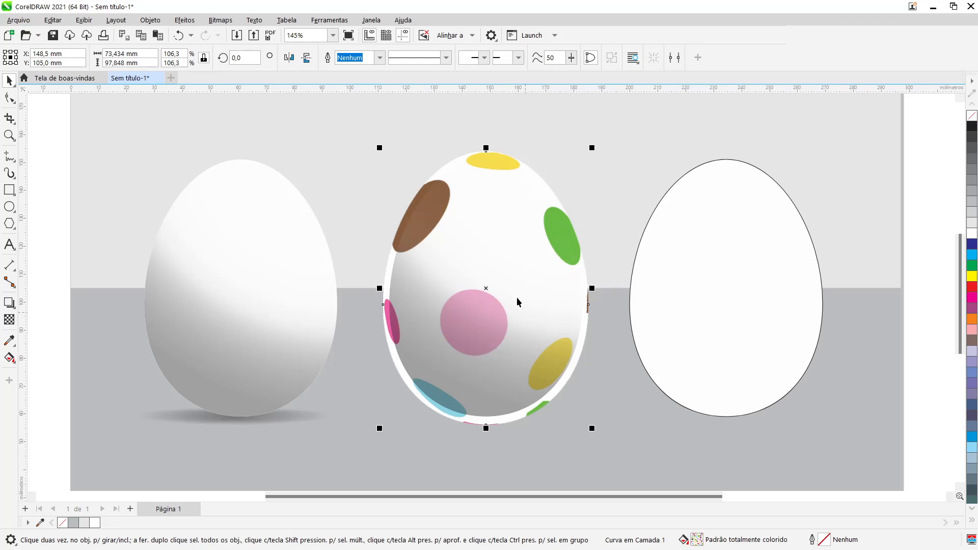
pyautogui.click(156, 21)
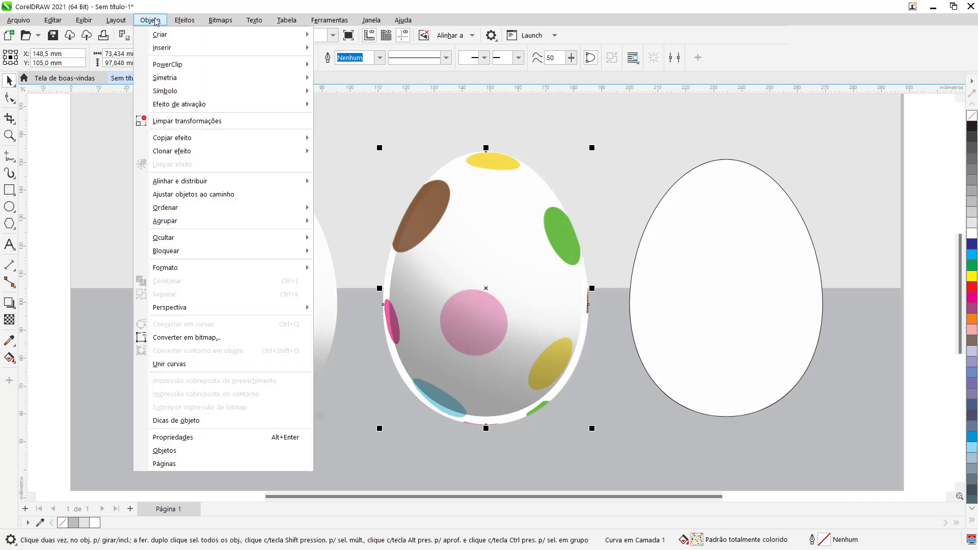
pyautogui.moveTo(229, 71)
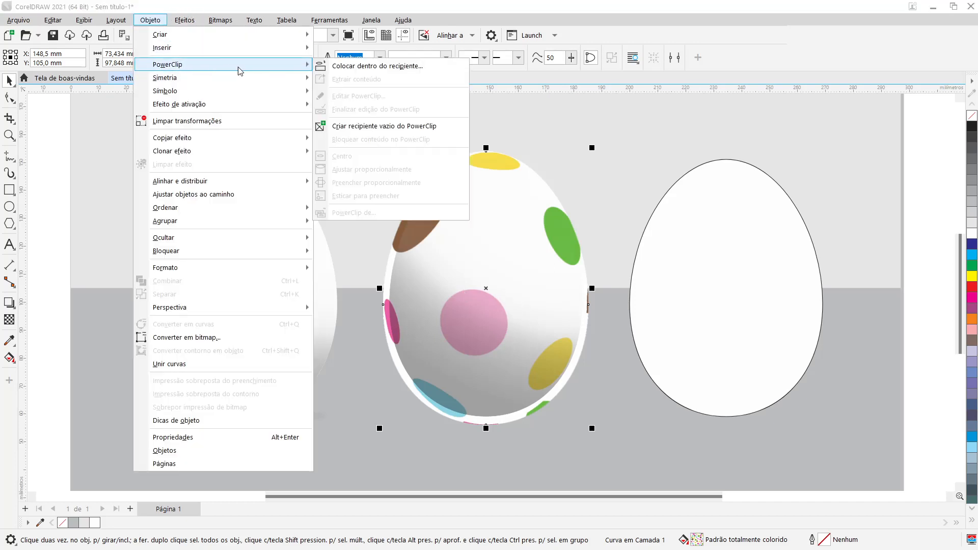
pyautogui.click(345, 70)
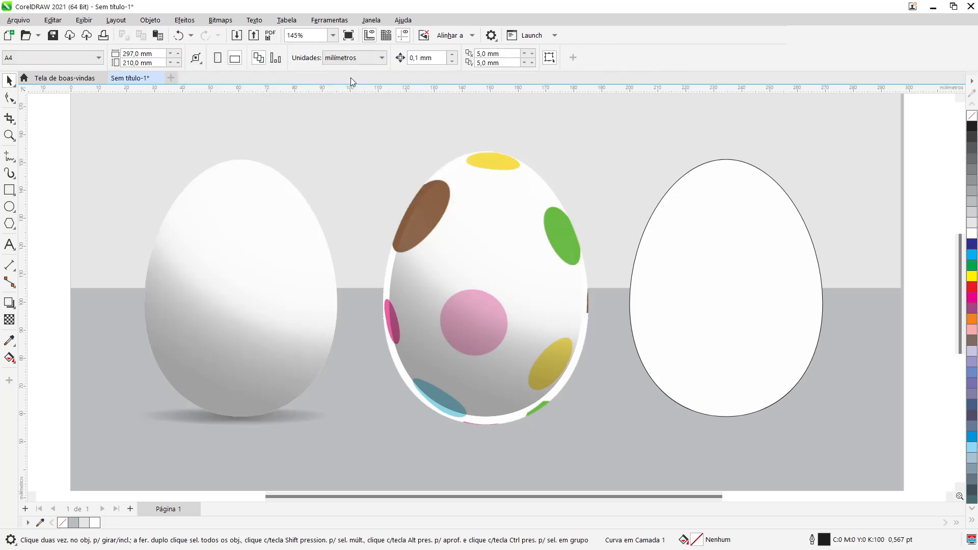
pyautogui.click(450, 249)
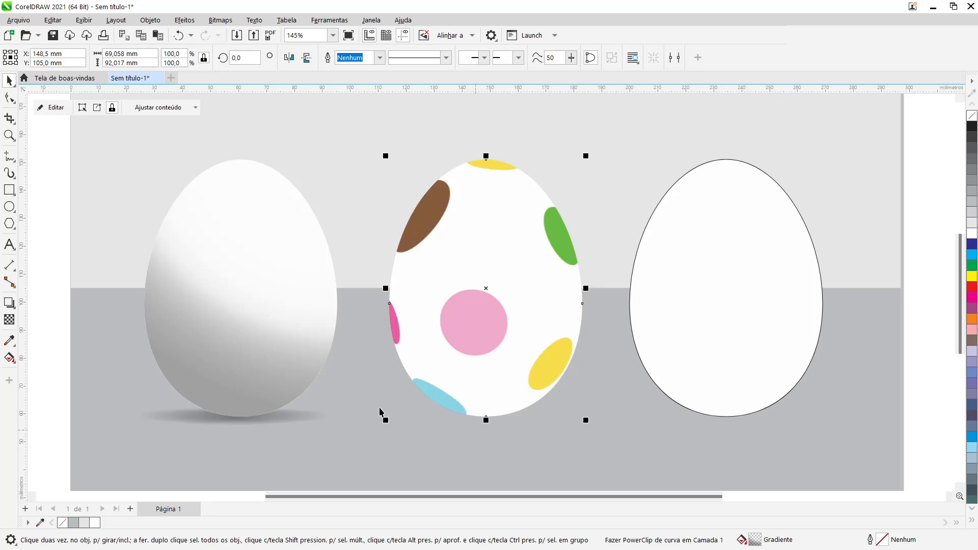
pyautogui.click(65, 192)
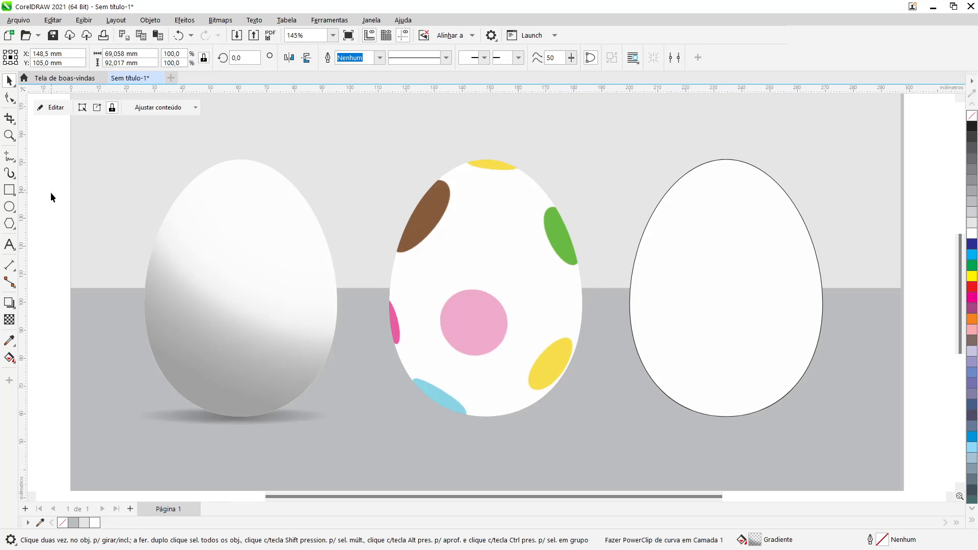
# - Copy the left egg's gradient shading shape onto the clipped dotted egg, matching their centres
pyautogui.click(234, 308)
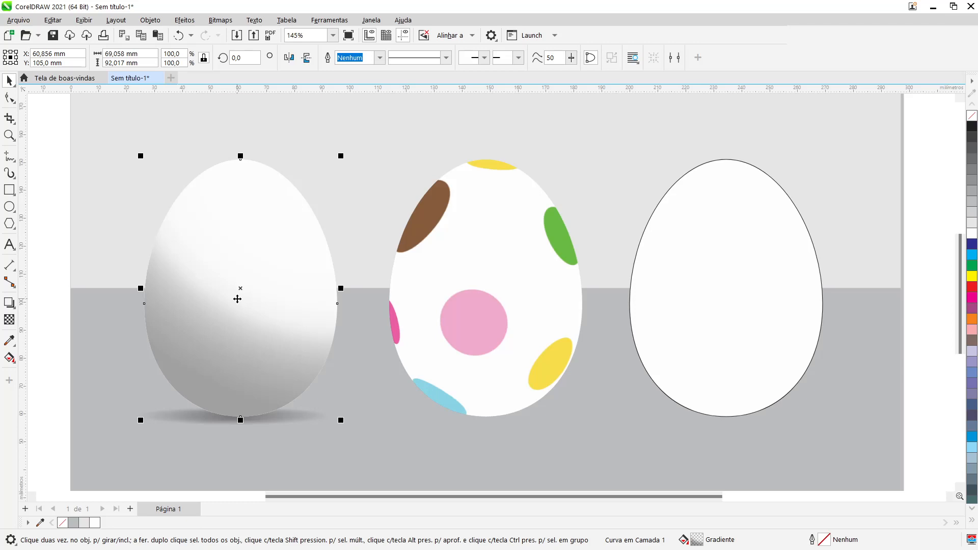
pyautogui.moveTo(239, 289); pyautogui.dragTo(486, 289)
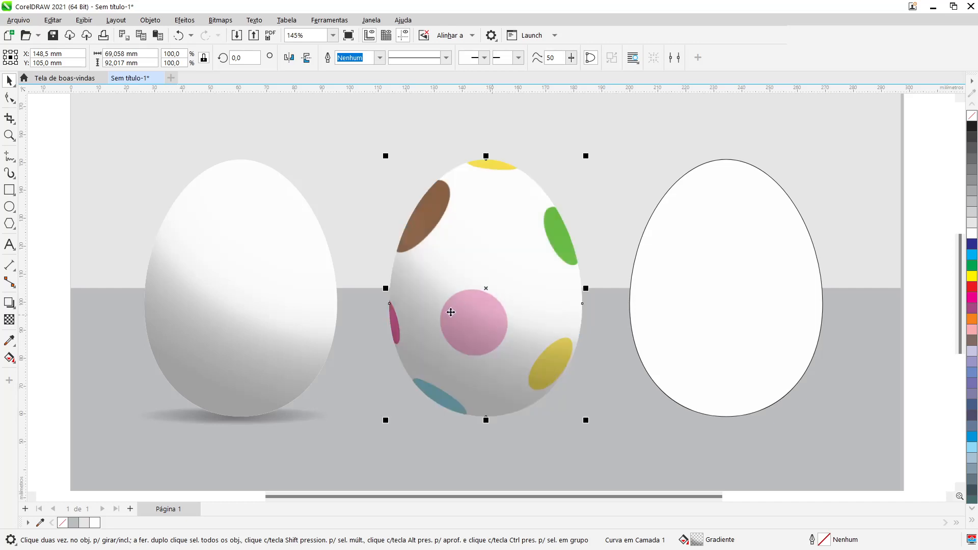
pyautogui.click(56, 201)
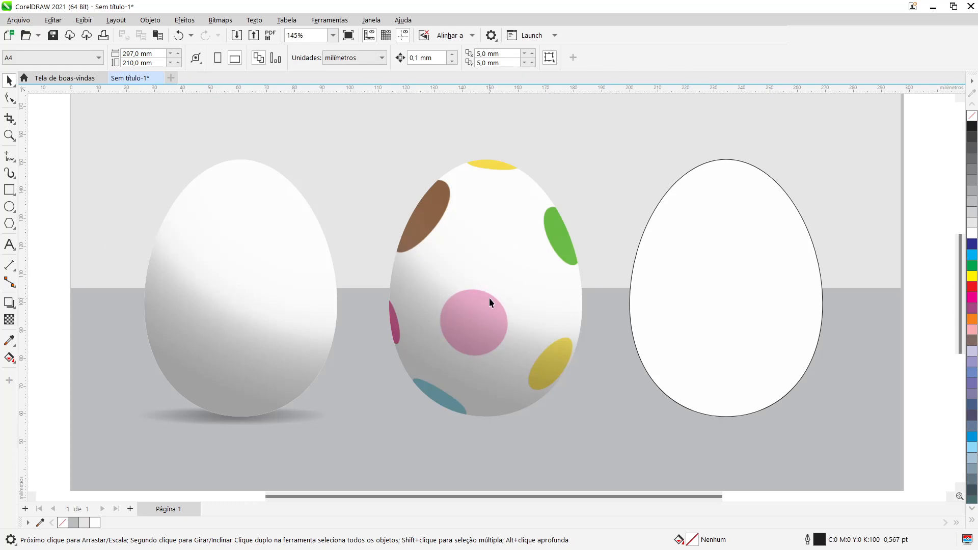
# - Copy the left egg's drop shadow beneath the middle egg and order it behind the egg but above the grey background
pyautogui.click(286, 415)
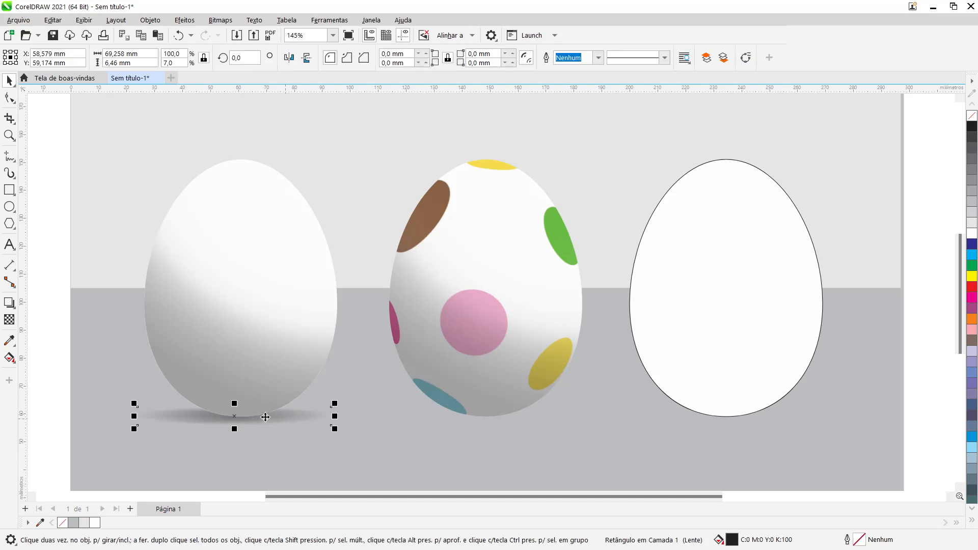
pyautogui.moveTo(234, 417); pyautogui.dragTo(470, 417)
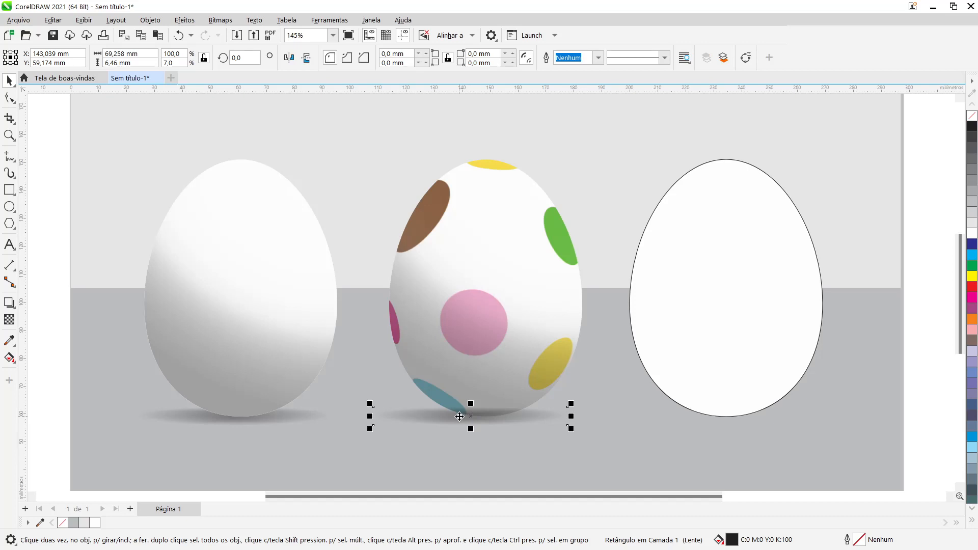
pyautogui.press('shift')
pyautogui.hotkey('shift', 'pagedown')
pyautogui.press('ctrl')
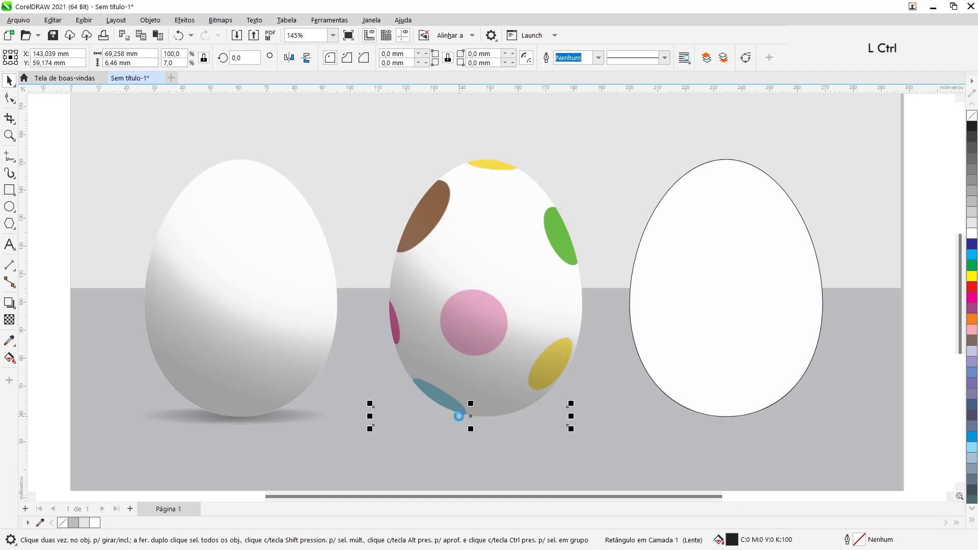
pyautogui.hotkey('ctrl', 'pageup')
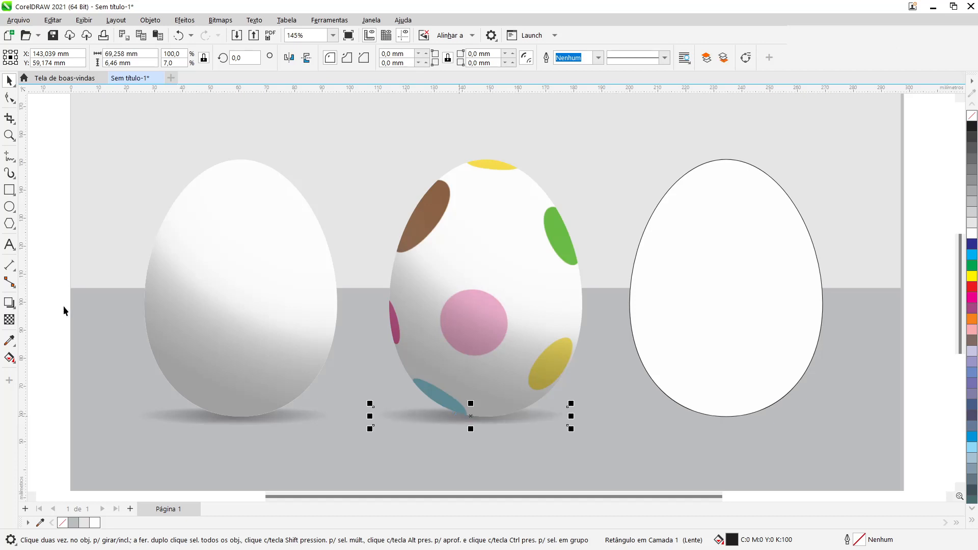
pyautogui.click(37, 301)
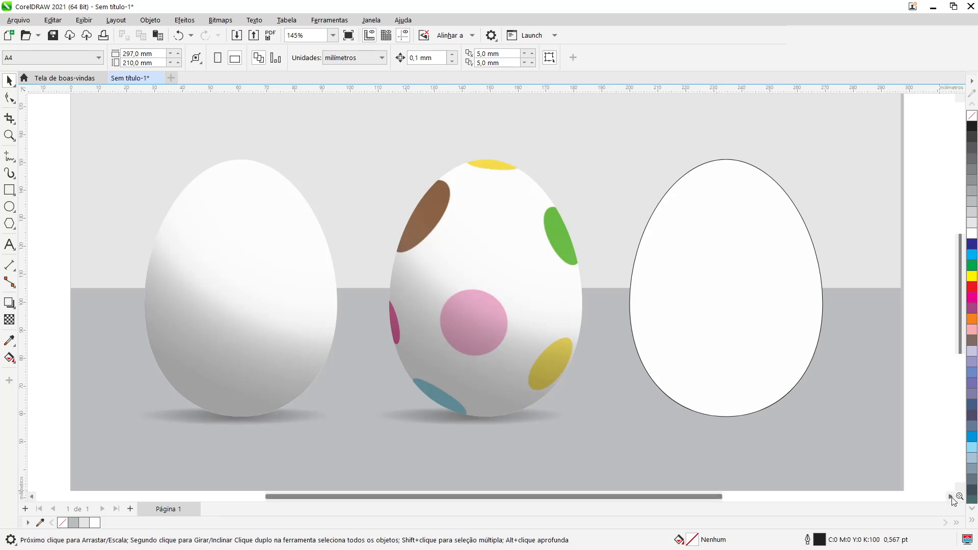
# - Draw a horizontal rectangle about 98.4 by 17.7 mm in the empty area beside the right egg, outside the page
pyautogui.click(950, 496)
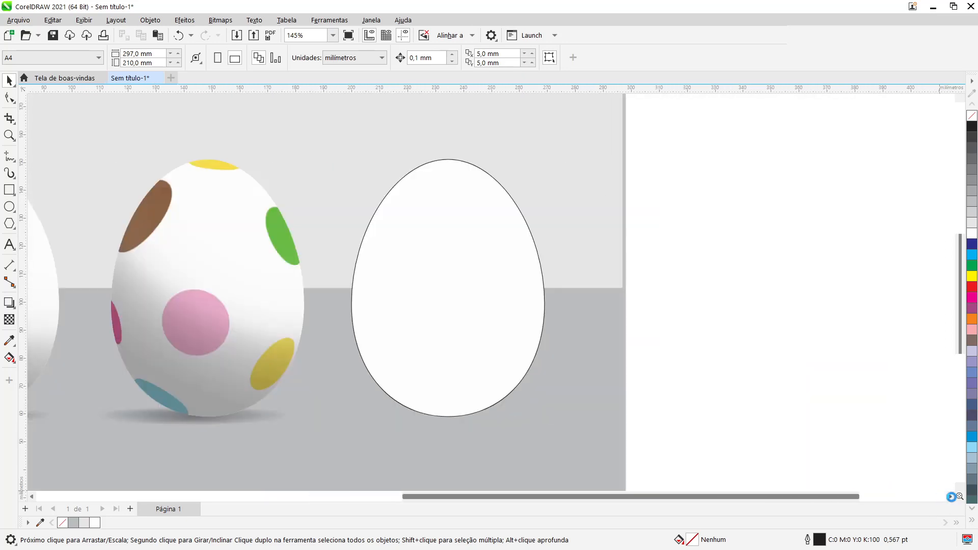
pyautogui.click(9, 189)
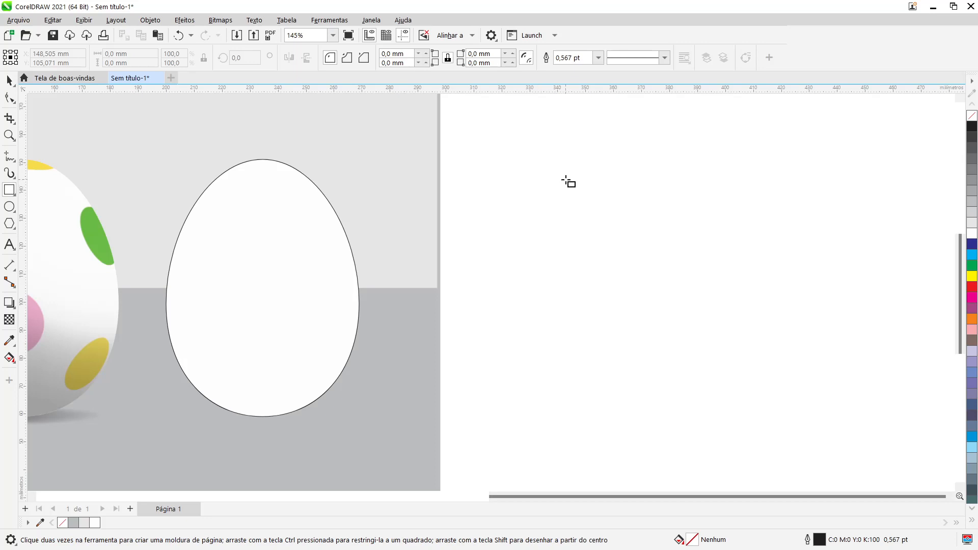
pyautogui.moveTo(563, 178); pyautogui.dragTo(838, 228)
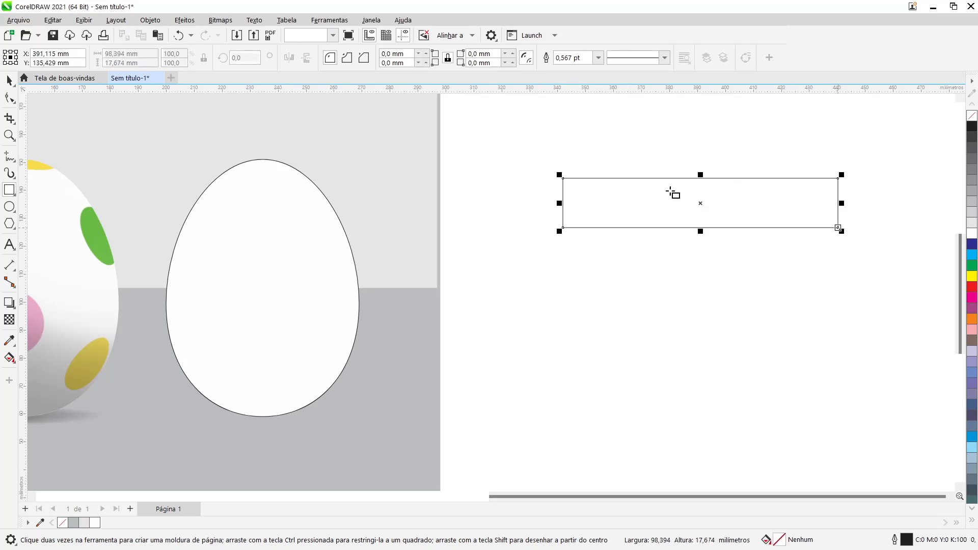
pyautogui.click(9, 81)
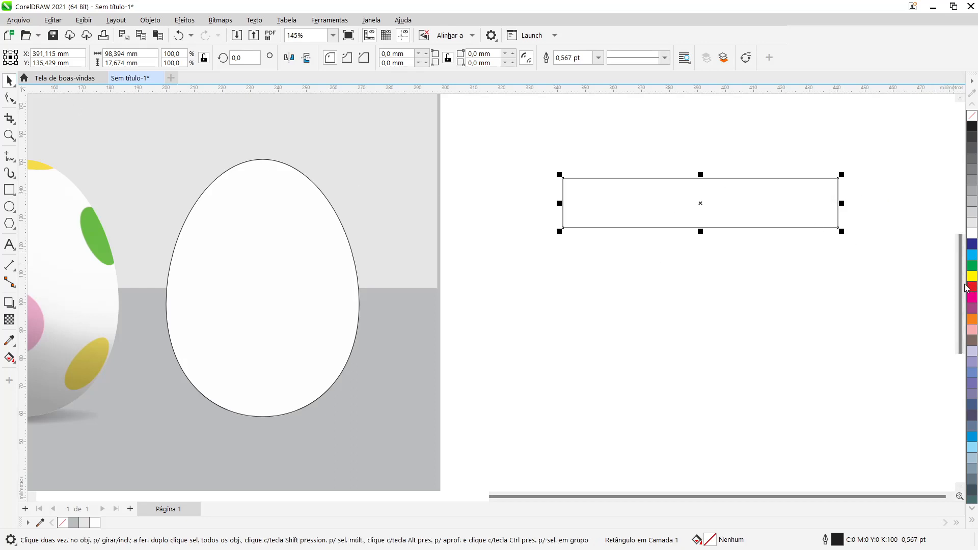
# - Duplicate the rectangle directly below itself so the two share an edge
pyautogui.moveTo(838, 179); pyautogui.dragTo(838, 227)
pyautogui.hotkey('ctrl', 'z')
pyautogui.moveTo(838, 178); pyautogui.dragTo(838, 228)
pyautogui.click(867, 234)
# - Fill the upper rectangle with dark red and the lower one with gold (C21 M38 Y100 K1)
pyautogui.click(803, 196)
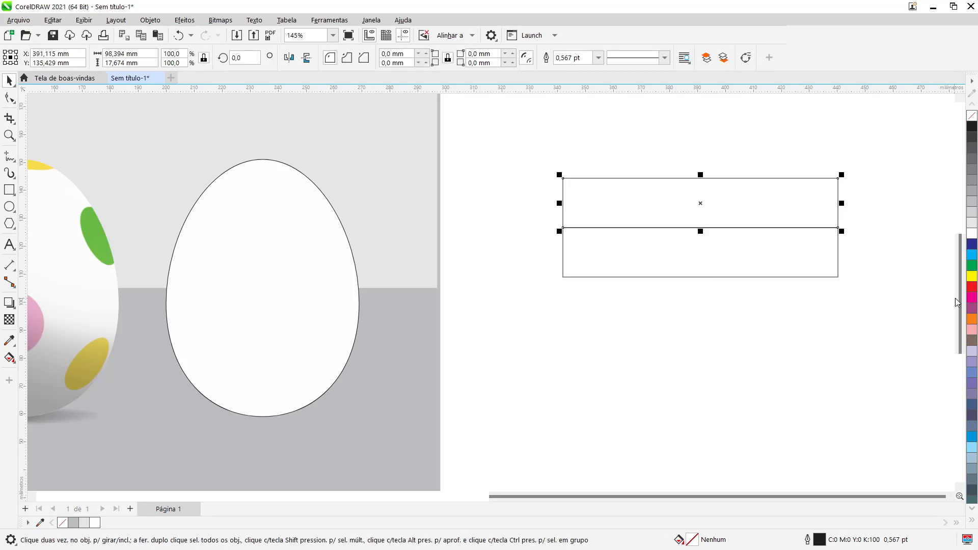
pyautogui.click(971, 288)
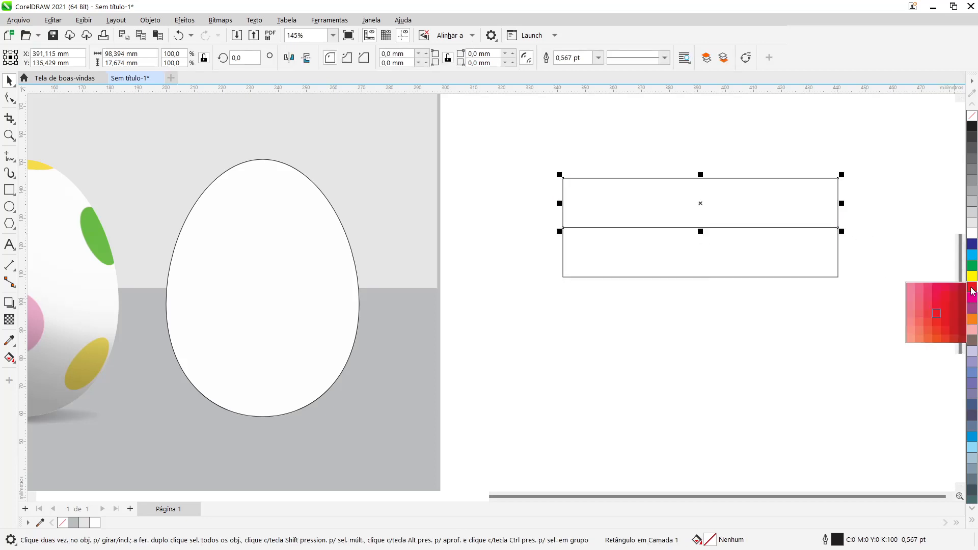
pyautogui.click(953, 324)
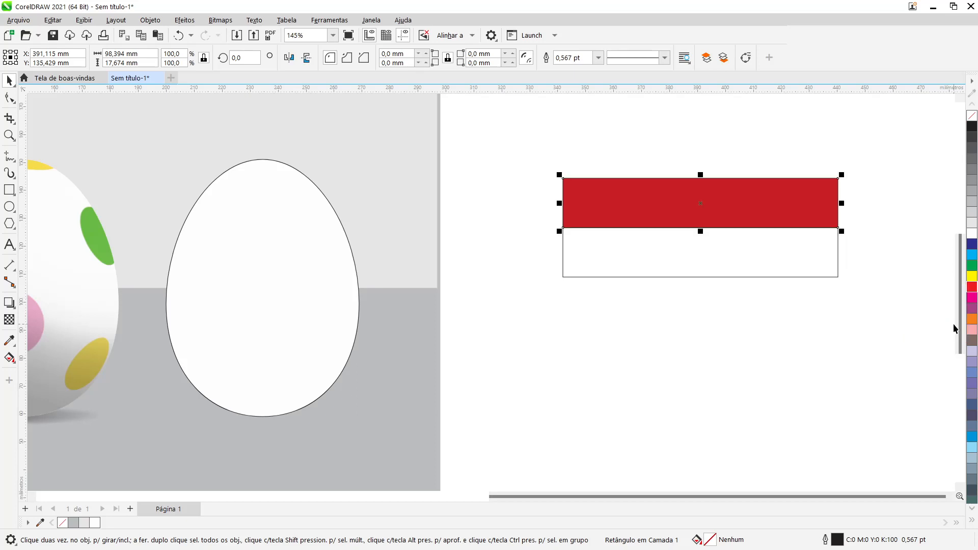
pyautogui.click(814, 256)
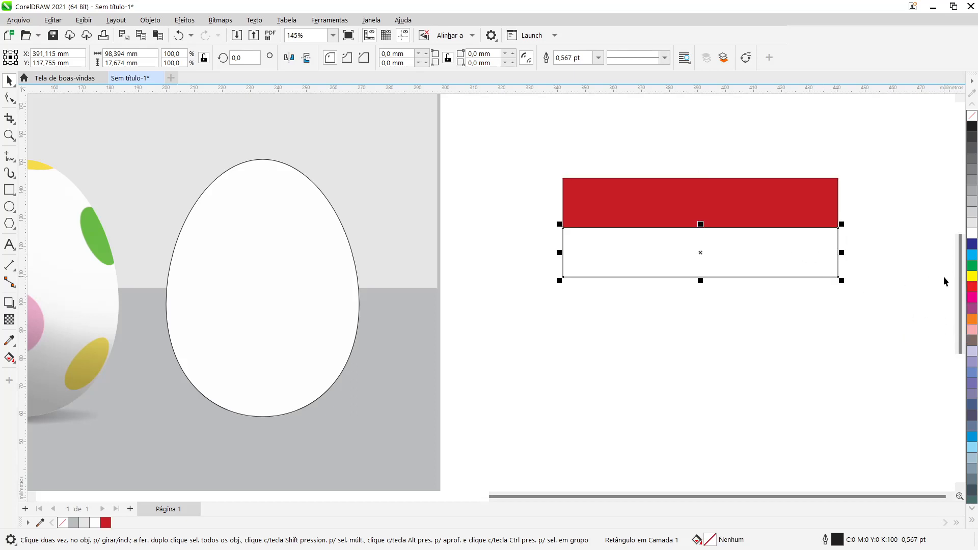
pyautogui.click(973, 277)
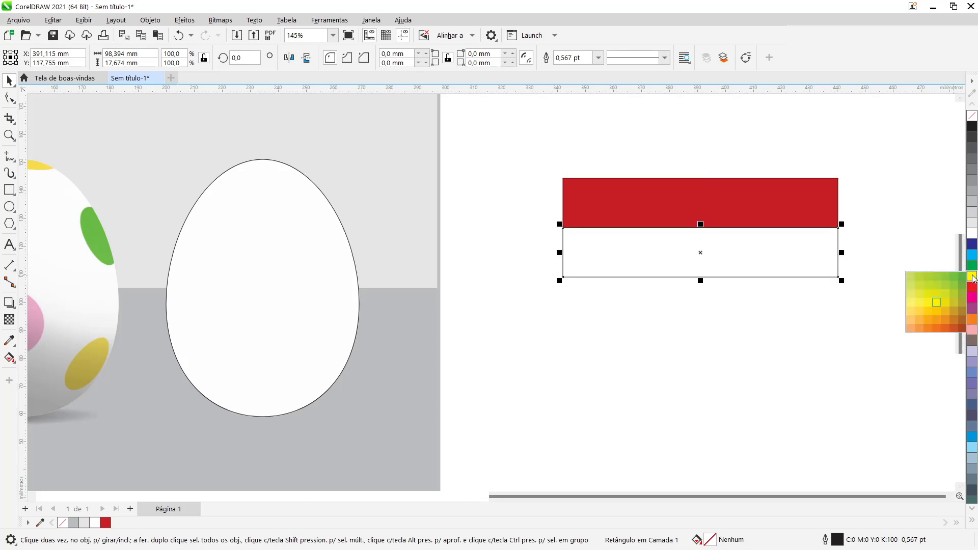
pyautogui.click(953, 313)
pyautogui.click(892, 337)
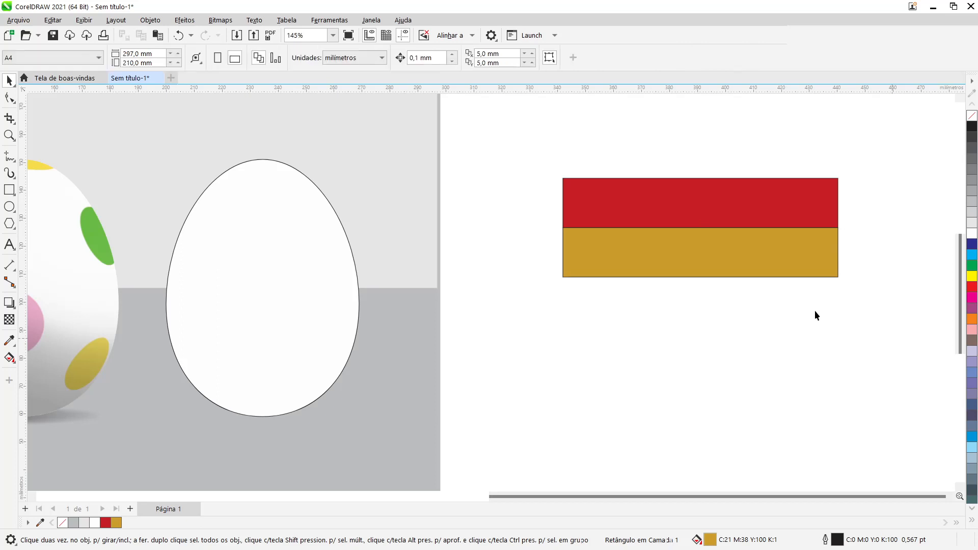
# - Remove the outlines from the red and gold rectangles
pyautogui.moveTo(512, 129); pyautogui.dragTo(874, 360)
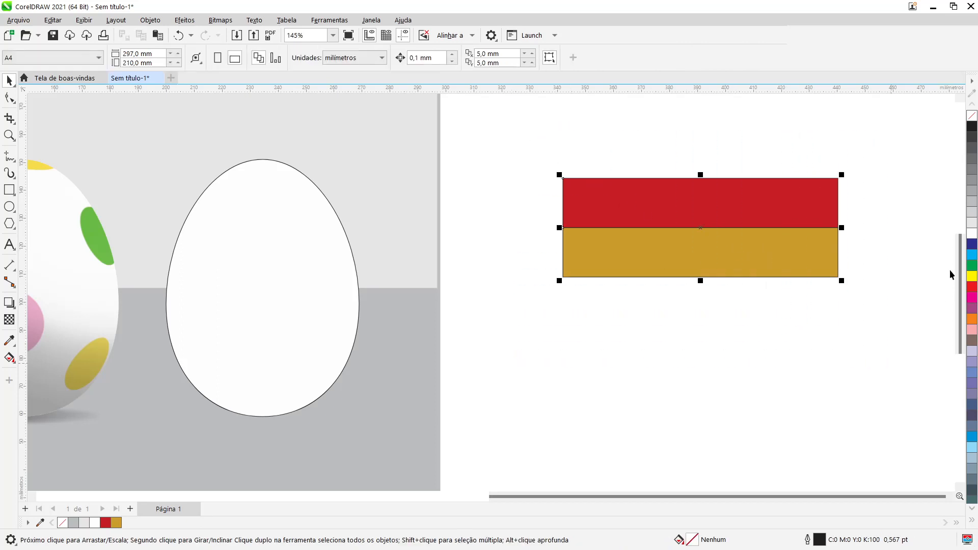
pyautogui.rightClick(972, 116)
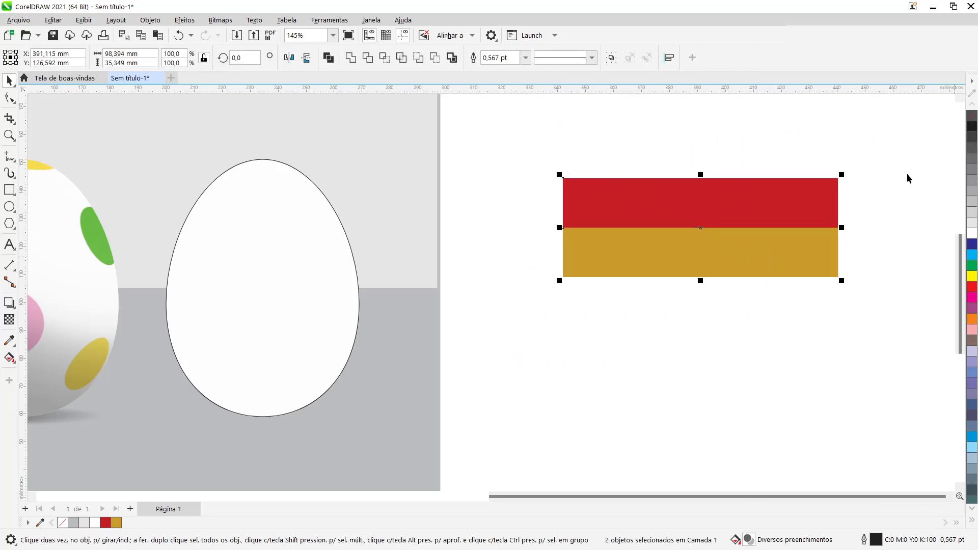
pyautogui.click(906, 177)
# - Duplicate the red and gold pair directly below itself and group all four stripes
pyautogui.moveTo(525, 148); pyautogui.dragTo(886, 345)
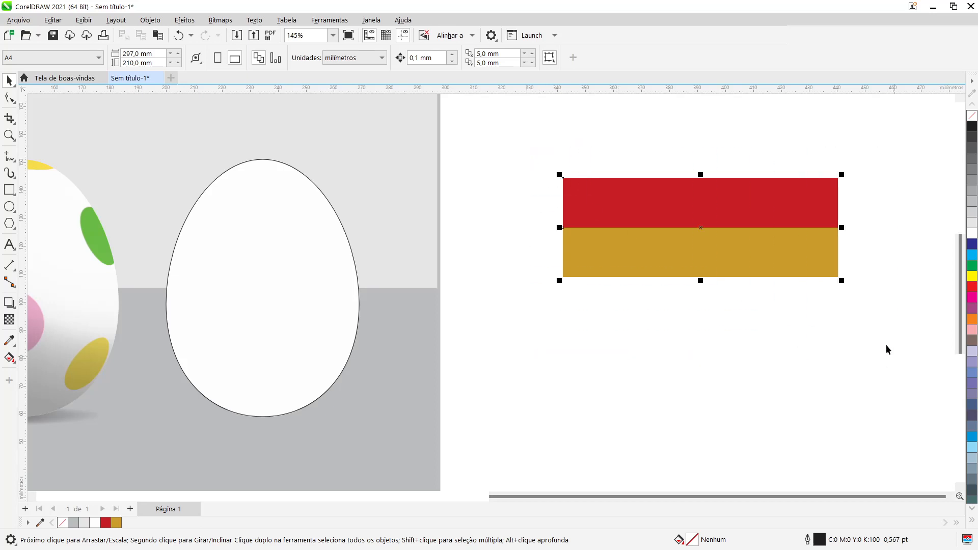
pyautogui.moveTo(839, 174); pyautogui.dragTo(838, 278)
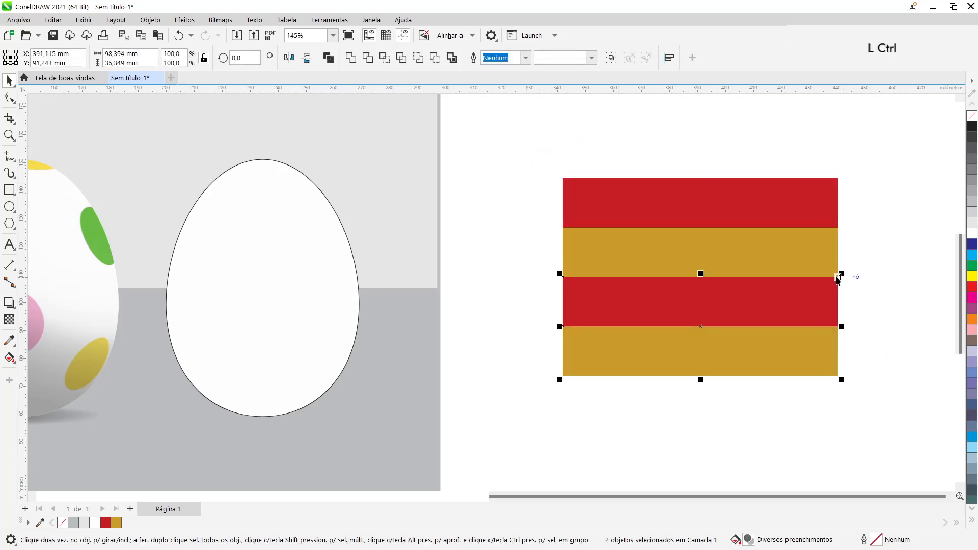
pyautogui.click(866, 268)
pyautogui.moveTo(523, 112); pyautogui.dragTo(904, 417)
pyautogui.hotkey('ctrl', 'g')
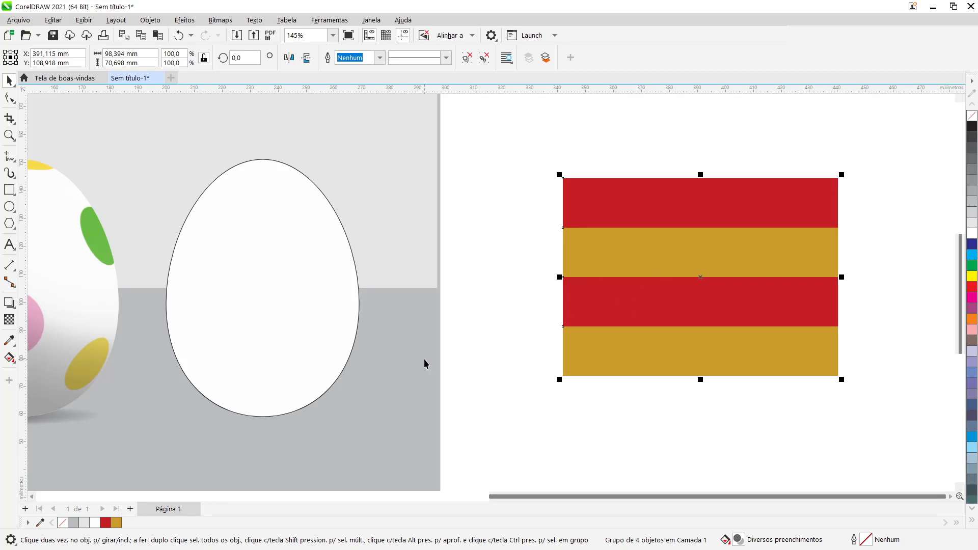
# - Apply an envelope to the grouped stripes, created from the shape of the plain white right egg
pyautogui.click(12, 302)
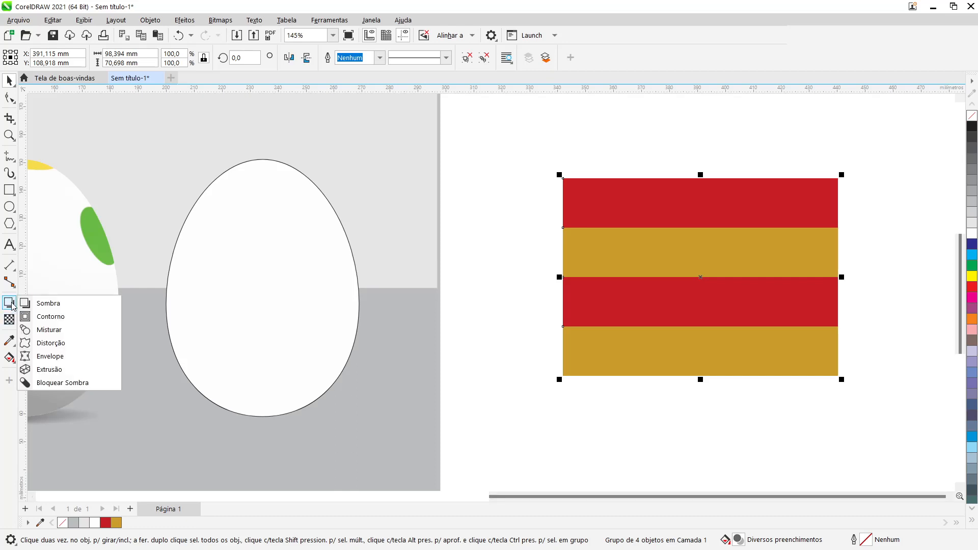
pyautogui.click(51, 358)
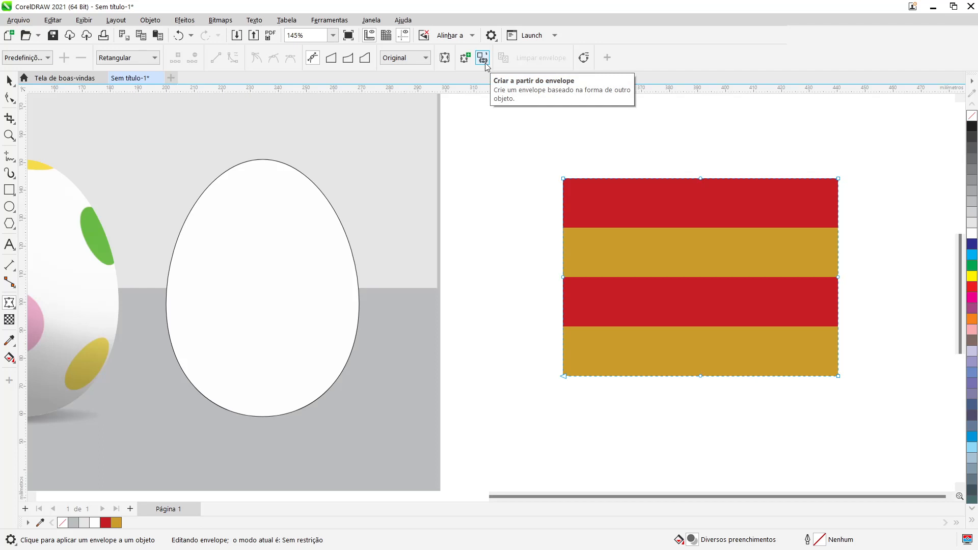
pyautogui.click(483, 58)
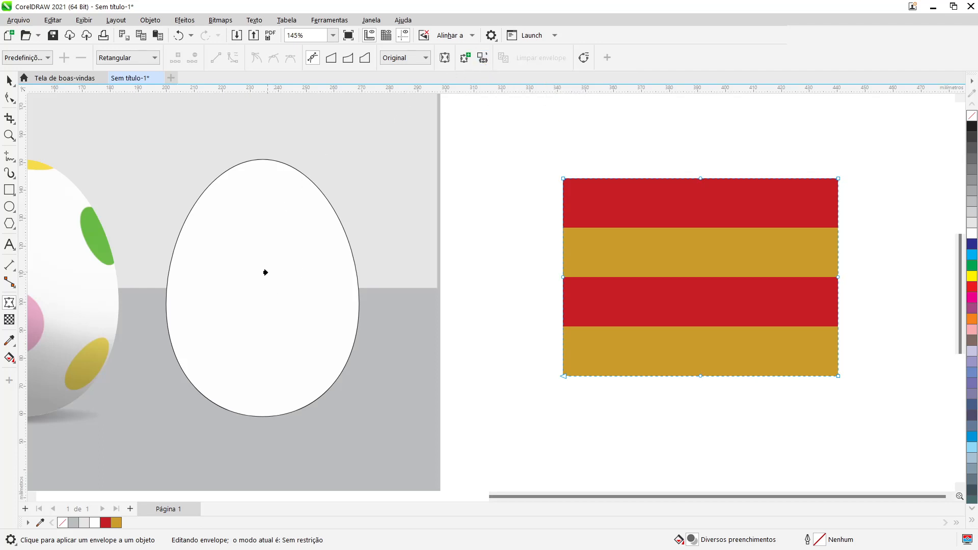
pyautogui.click(265, 272)
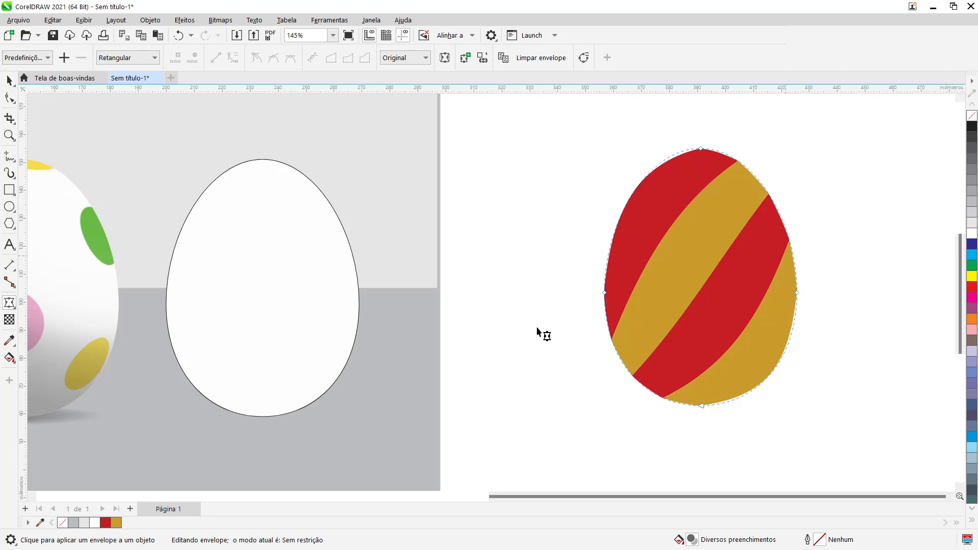
pyautogui.click(9, 80)
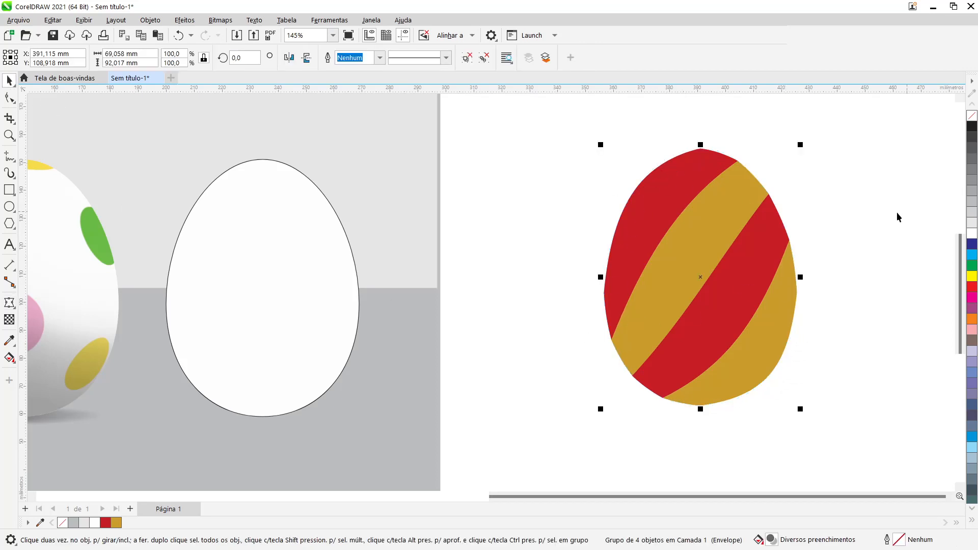
pyautogui.click(880, 222)
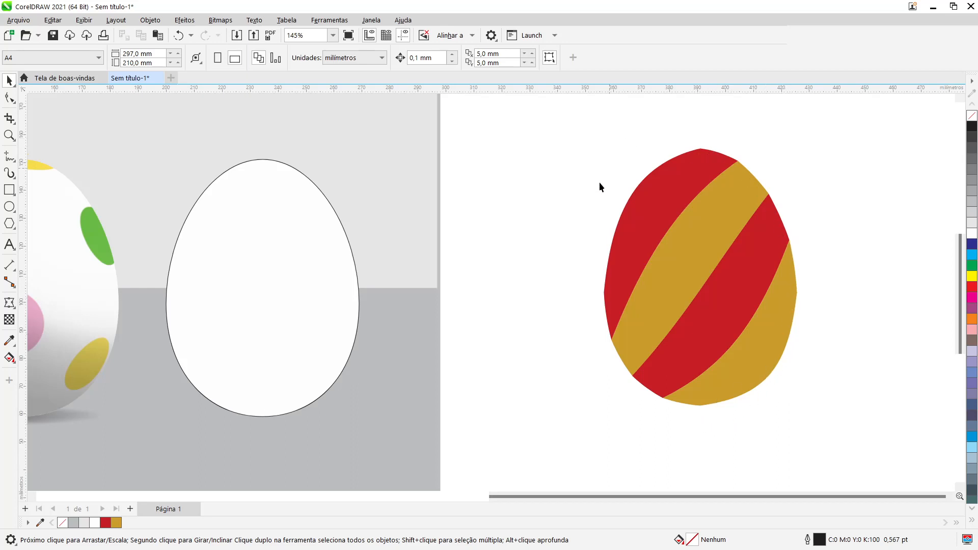
# - Enlarge the striped envelope group proportionally from its centre to 104.2%, about 71.9 × 95.8 mm
pyautogui.click(693, 357)
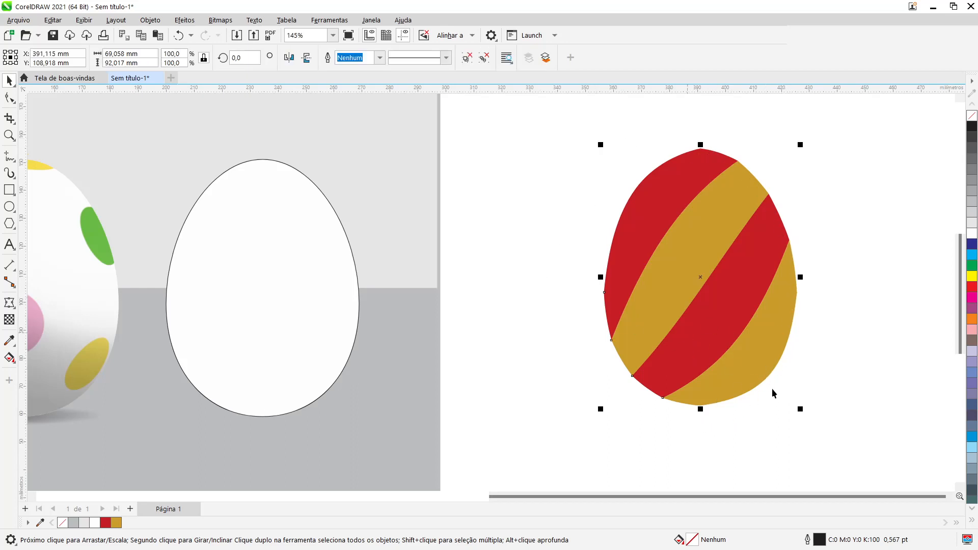
pyautogui.moveTo(801, 412); pyautogui.dragTo(811, 419)
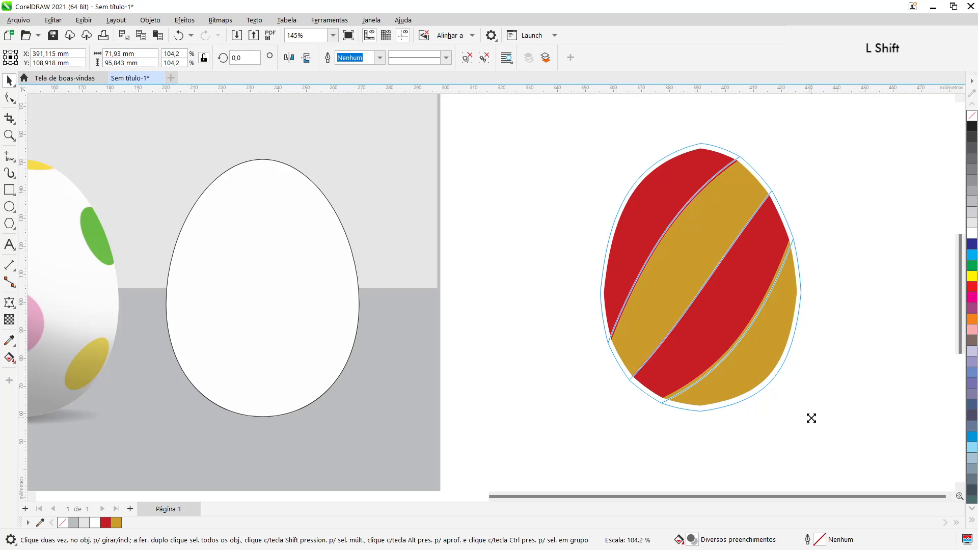
pyautogui.moveTo(812, 418); pyautogui.dragTo(812, 419)
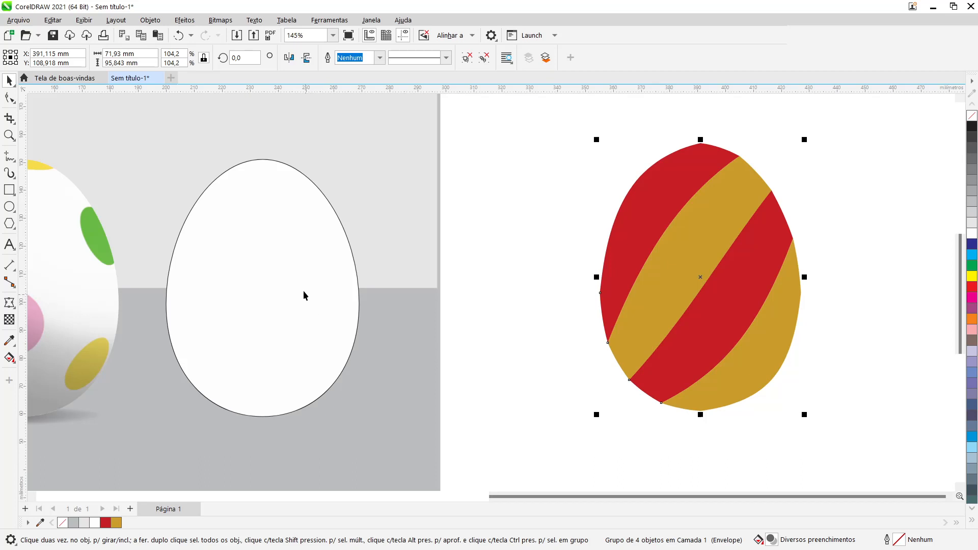
# - Place the striped group inside the plain white right egg as a PowerClip and remove the egg's outline
pyautogui.click(153, 20)
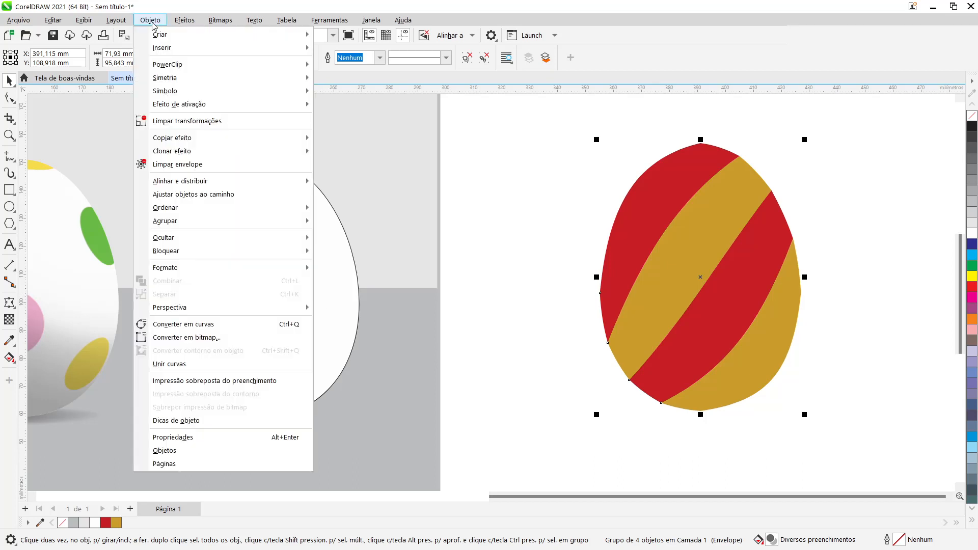
pyautogui.moveTo(184, 64)
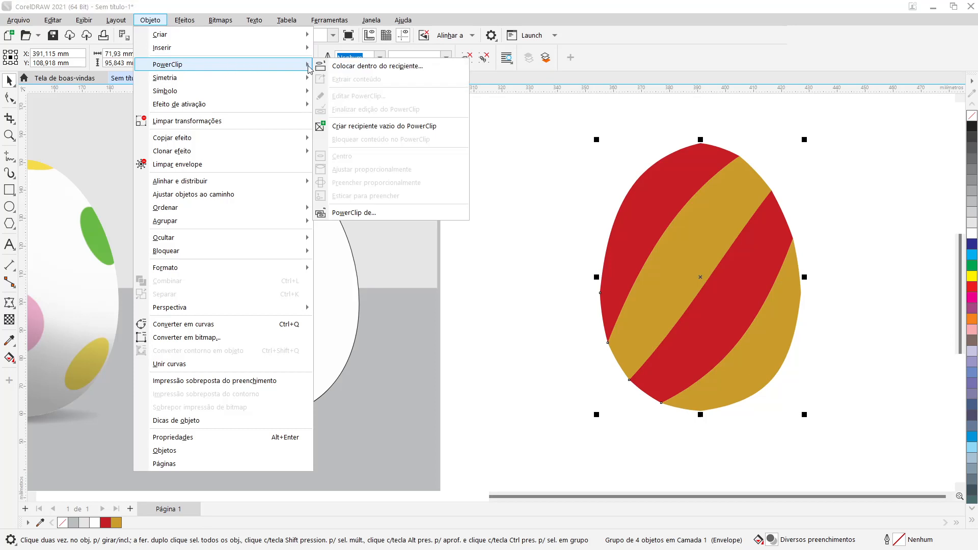
pyautogui.click(335, 70)
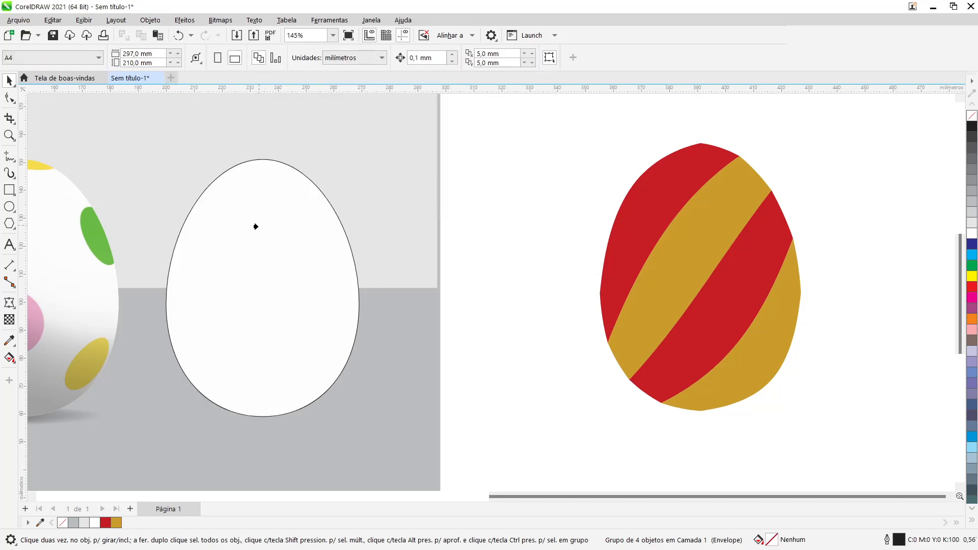
pyautogui.click(249, 261)
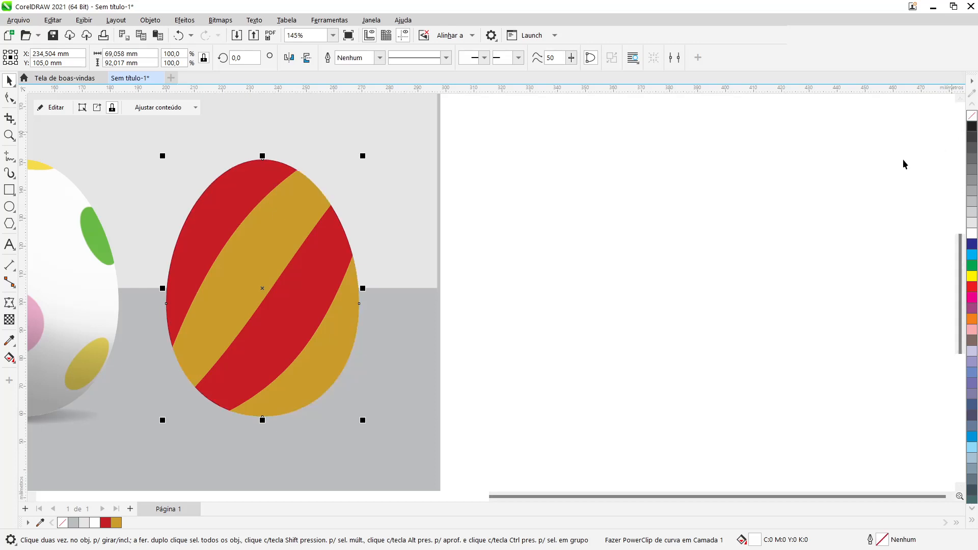
pyautogui.click(674, 345)
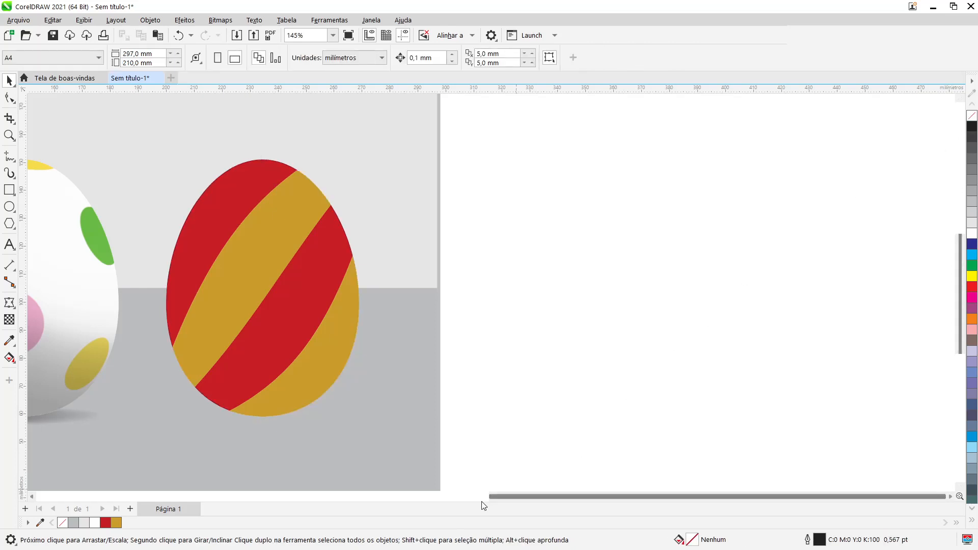
# - Copy the left egg's gradient shading and ground shadow onto the striped right egg, aligned to its centre
pyautogui.click(32, 496)
pyautogui.click(32, 496)
pyautogui.click(32, 496)
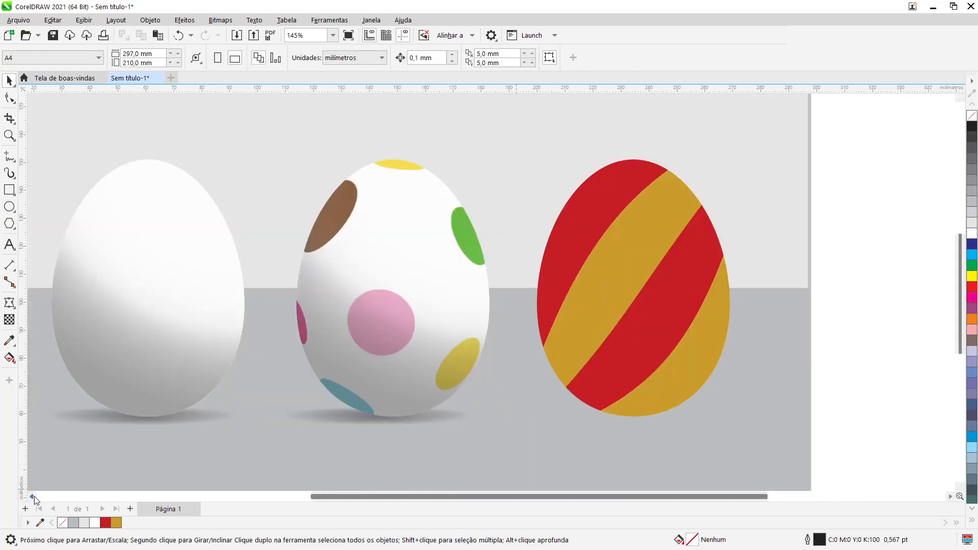
pyautogui.click(32, 497)
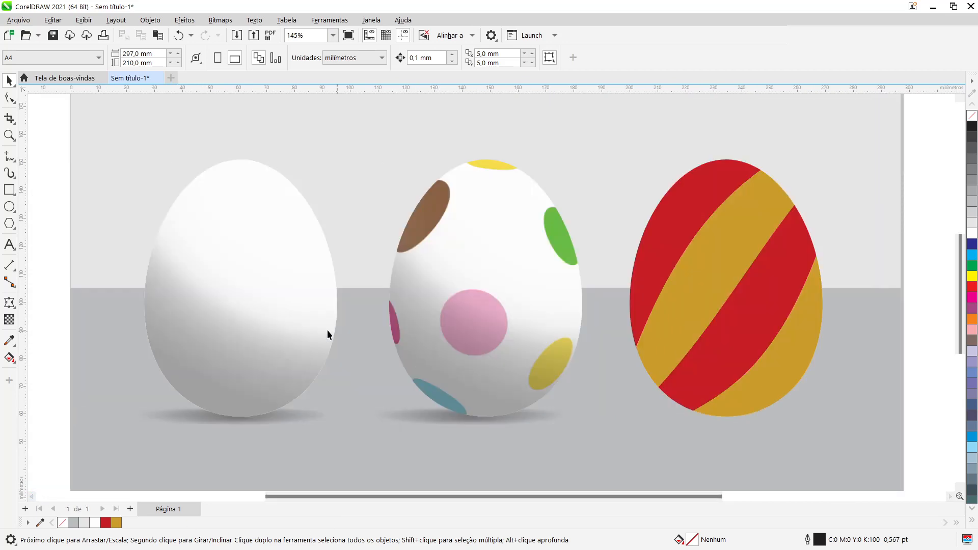
pyautogui.click(224, 341)
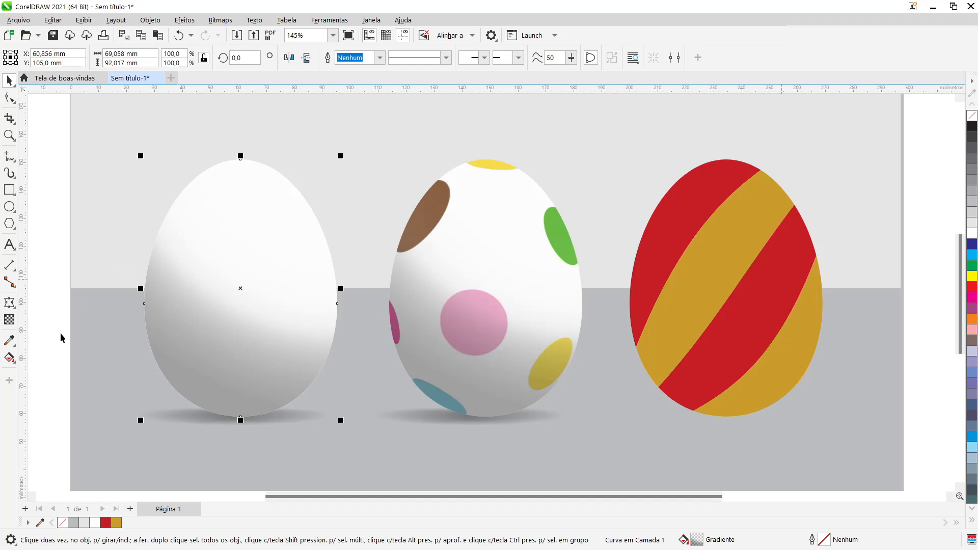
pyautogui.click(67, 350)
pyautogui.click(174, 414)
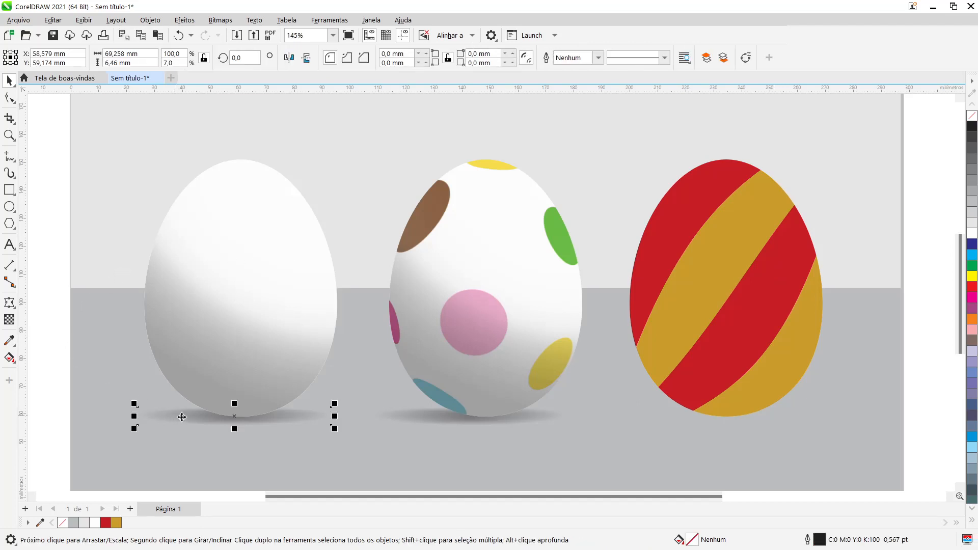
pyautogui.keyDown('shift'); pyautogui.click(210, 346); pyautogui.keyUp('shift')
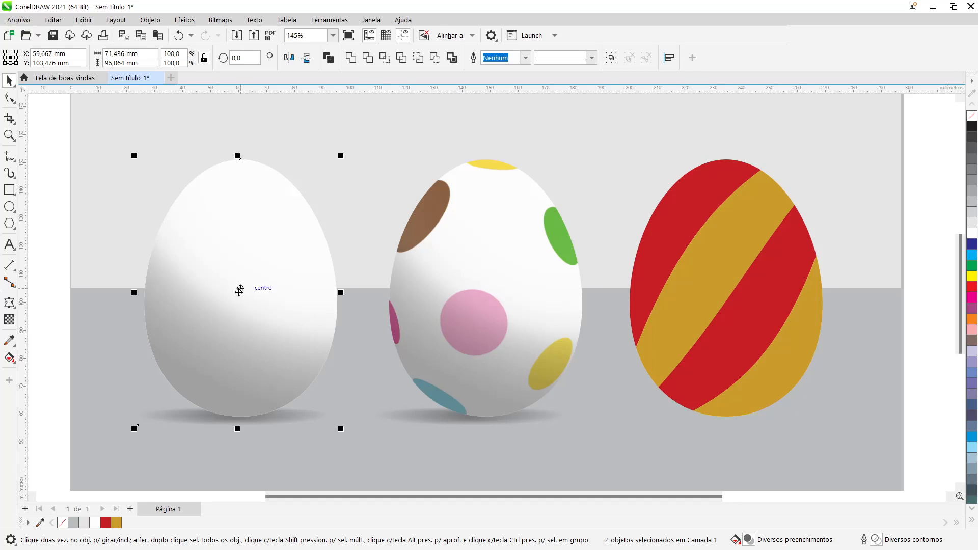
pyautogui.moveTo(240, 290); pyautogui.dragTo(728, 288)
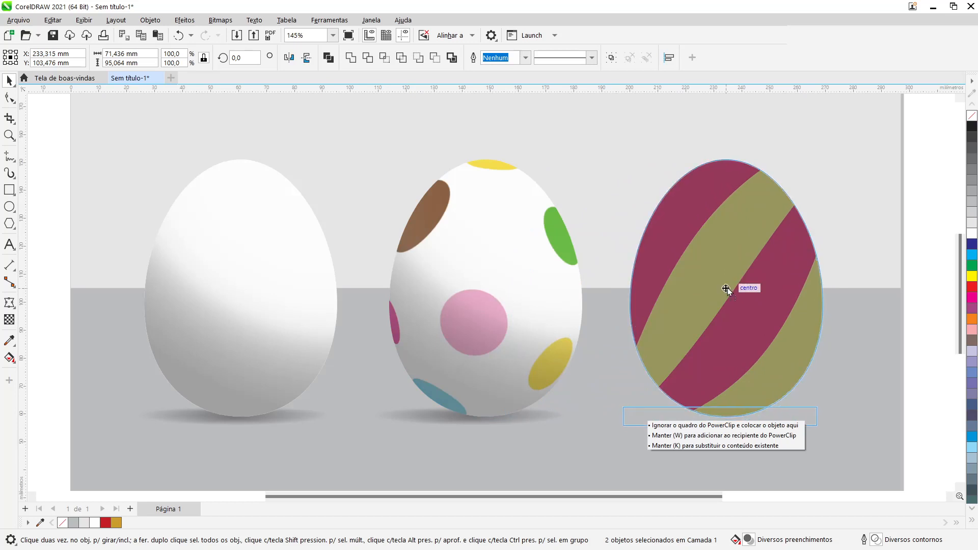
pyautogui.moveTo(727, 287); pyautogui.dragTo(727, 287)
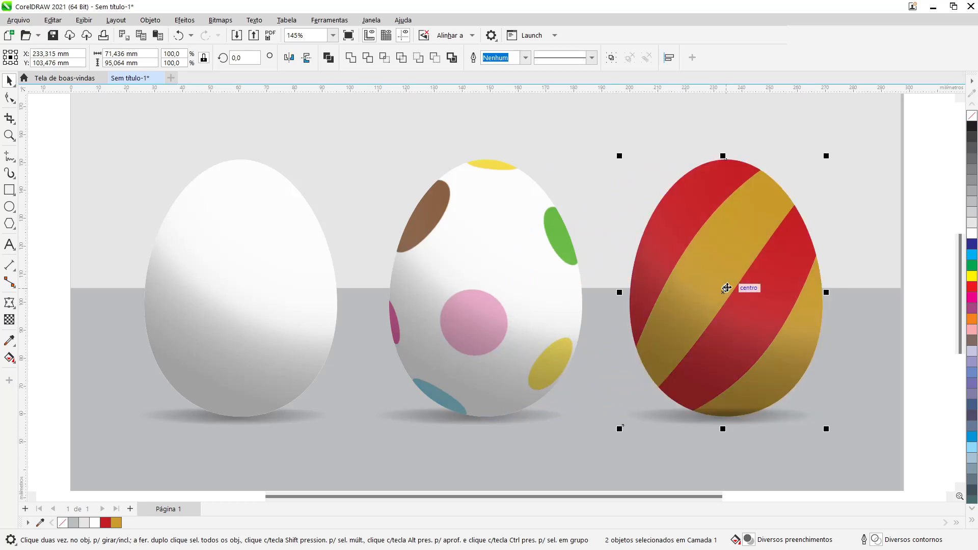
pyautogui.click(924, 337)
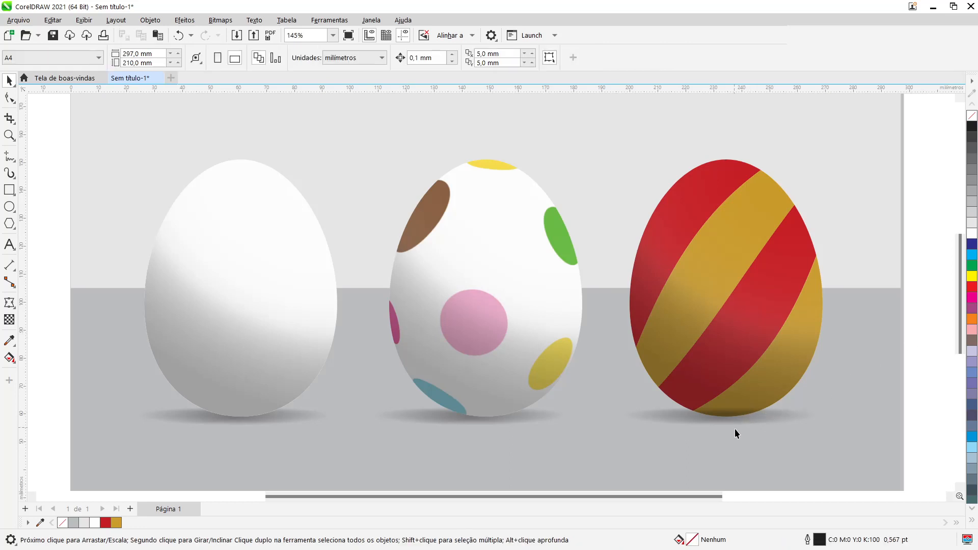
# - Reorder the striped egg's ground shadow to the back of the layer, then raise it two levels above the grey background
pyautogui.click(759, 416)
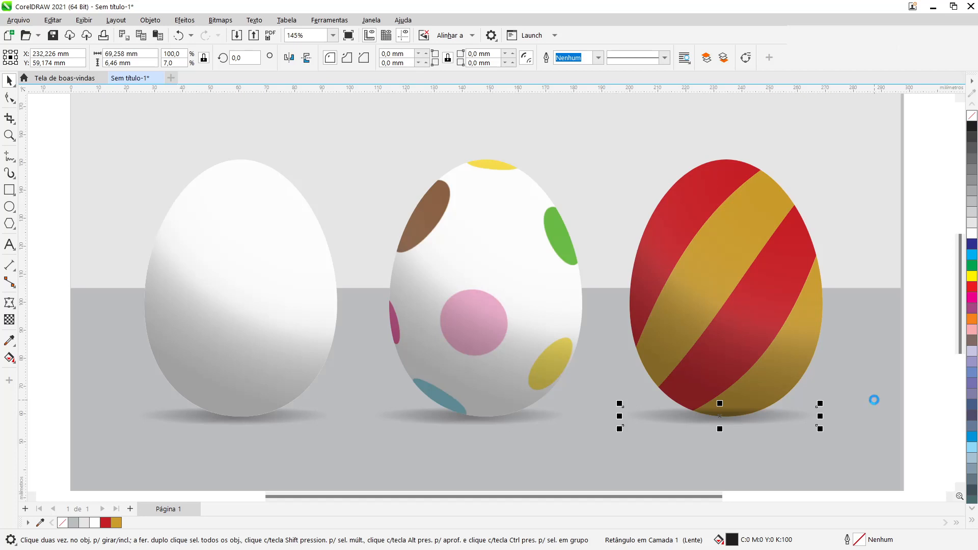
pyautogui.hotkey('shift', 'pagedown')
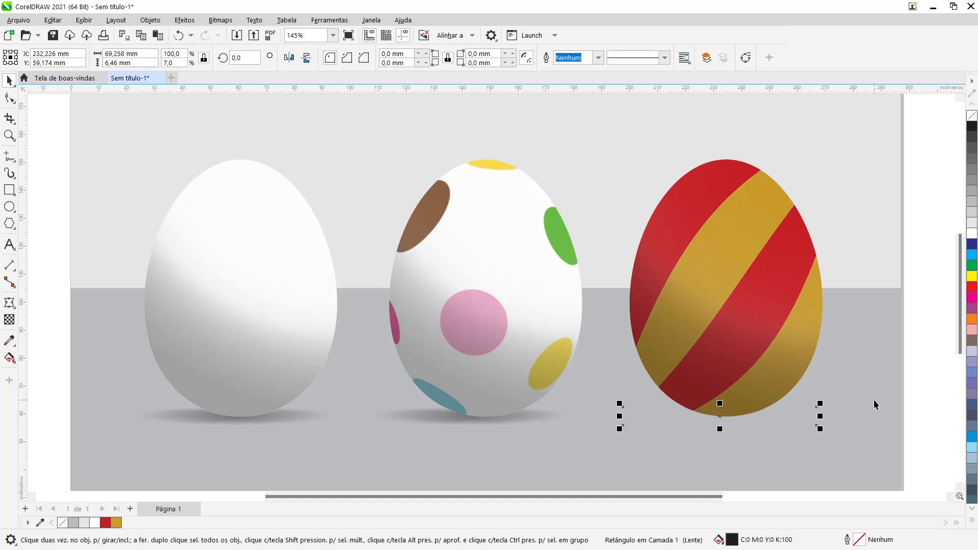
pyautogui.hotkey('ctrl', 'pageup')
pyautogui.hotkey('ctrl', 'pageup')
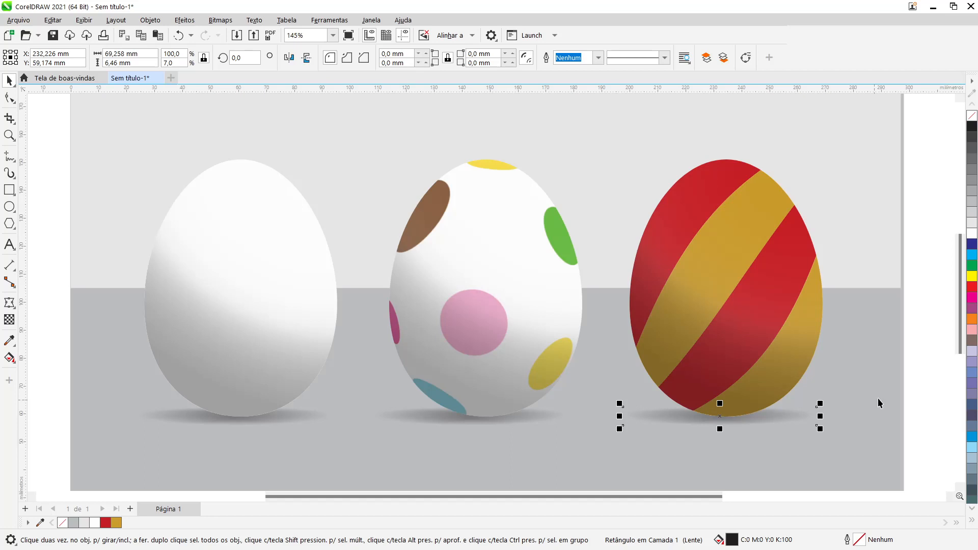
pyautogui.click(922, 376)
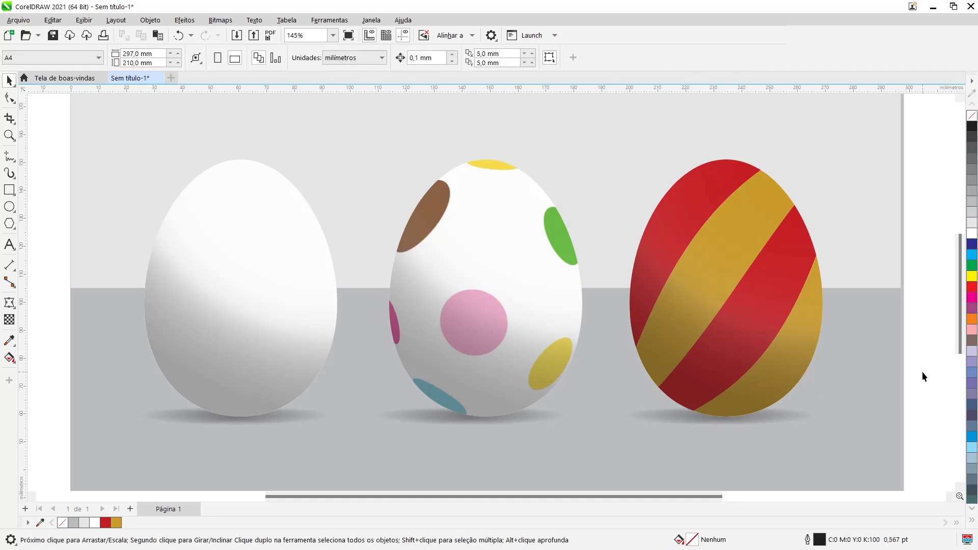